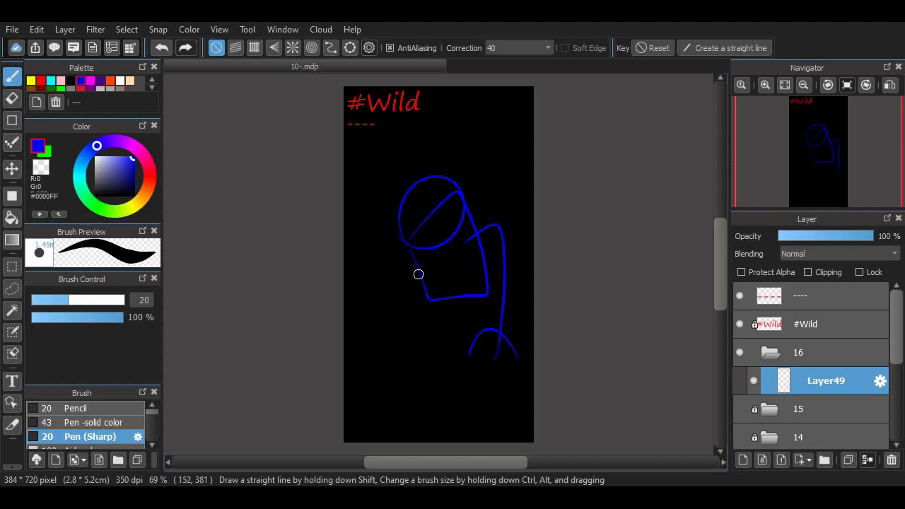
# Step: Sketch the creature's bent left arm and a dome-shaped hand beneath it in blue
pyautogui.moveTo(375, 250); pyautogui.dragTo(414, 245)
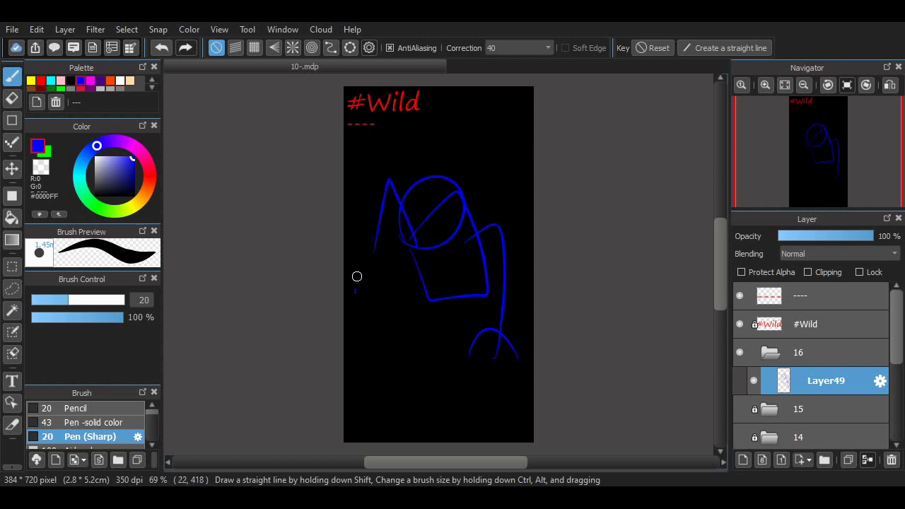
pyautogui.hotkey('ctrl', 'z')
pyautogui.moveTo(357, 277)
pyautogui.mouseDown()
pyautogui.moveTo(384, 281)
pyautogui.moveTo(362, 288)
pyautogui.mouseUp()
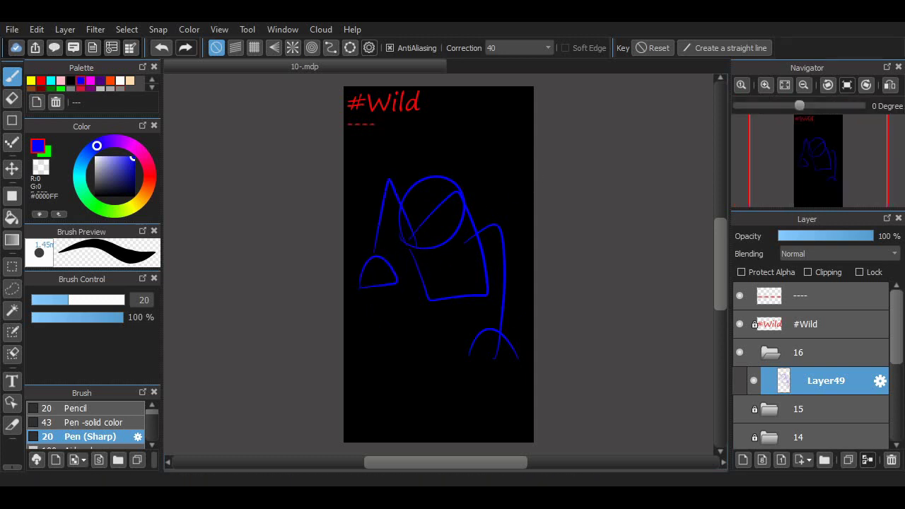
# Step: Sketch two short blue legs at the lower corners of the torso and a curved underside between them
pyautogui.click(741, 85)
pyautogui.moveTo(721, 261); pyautogui.dragTo(721, 272)
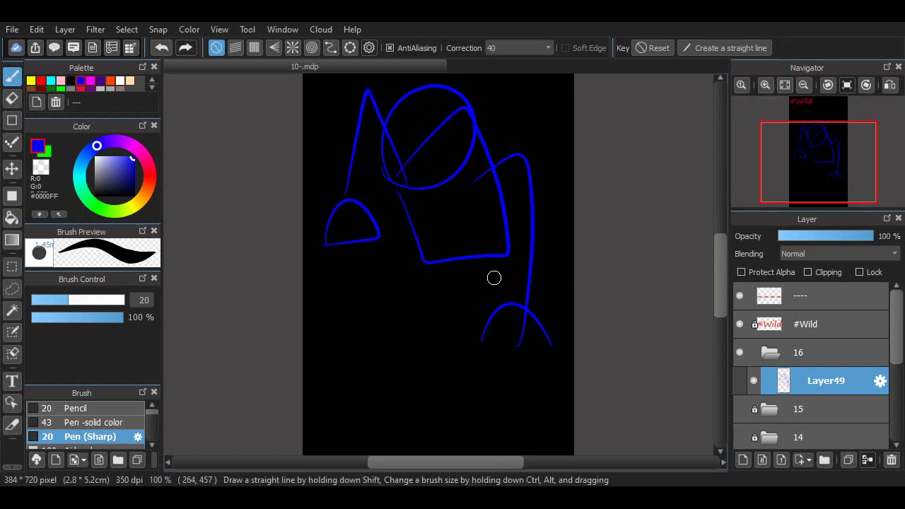
pyautogui.moveTo(494, 278); pyautogui.dragTo(536, 320)
pyautogui.moveTo(435, 270); pyautogui.dragTo(400, 300)
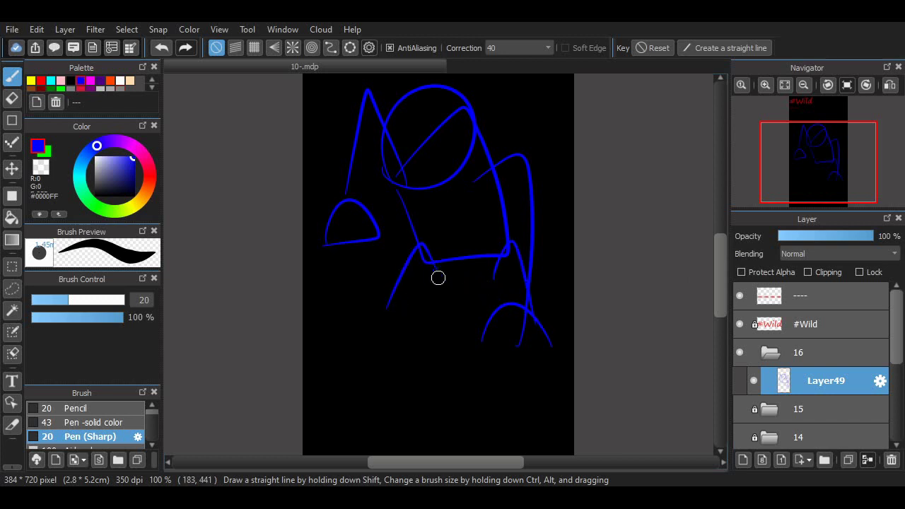
pyautogui.moveTo(433, 269); pyautogui.dragTo(499, 256)
# Step: Draw a winding path in the lower part of the canvas and a horizon line across its full width
pyautogui.moveTo(721, 277); pyautogui.dragTo(720, 285)
pyautogui.moveTo(347, 302); pyautogui.dragTo(351, 430)
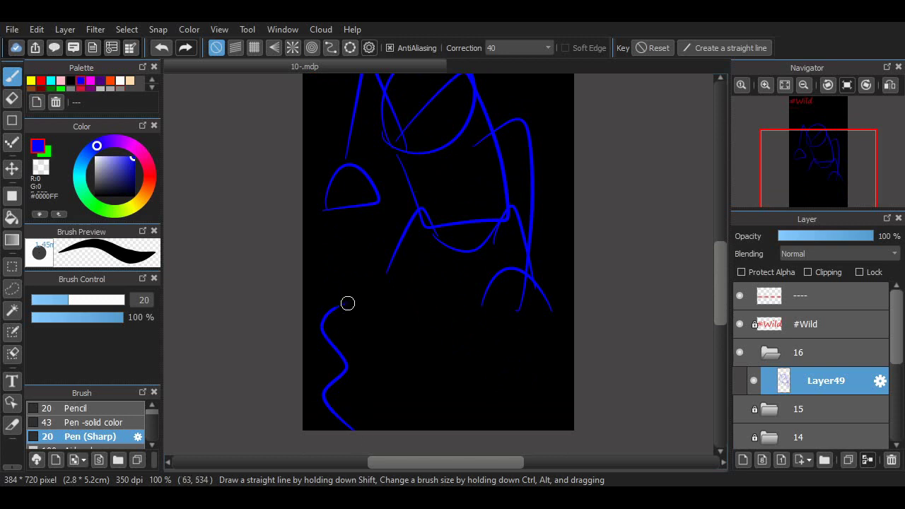
pyautogui.moveTo(347, 302)
pyautogui.mouseDown()
pyautogui.moveTo(460, 394)
pyautogui.moveTo(467, 429)
pyautogui.mouseUp()
pyautogui.moveTo(305, 299)
pyautogui.mouseDown()
pyautogui.moveTo(380, 297)
pyautogui.moveTo(388, 270)
pyautogui.mouseUp()
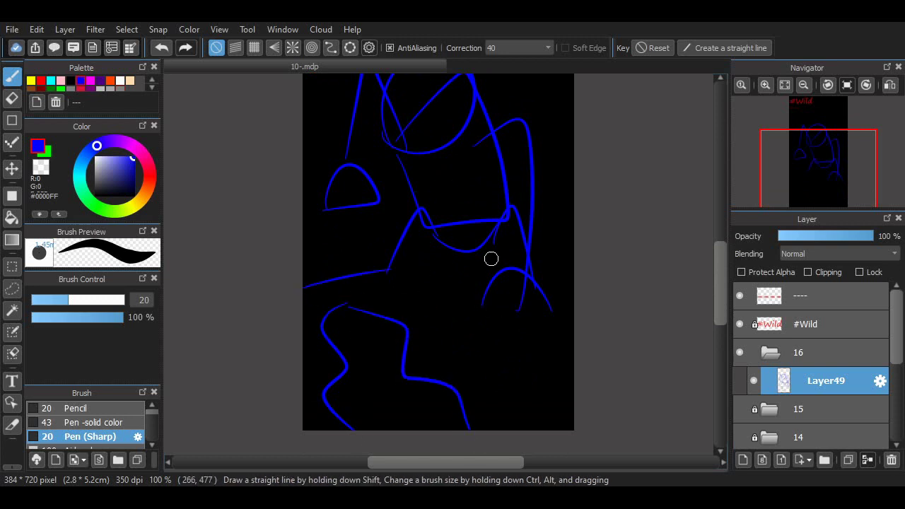
pyautogui.moveTo(289, 274)
pyautogui.mouseDown()
pyautogui.moveTo(538, 266)
pyautogui.moveTo(576, 266)
pyautogui.mouseUp()
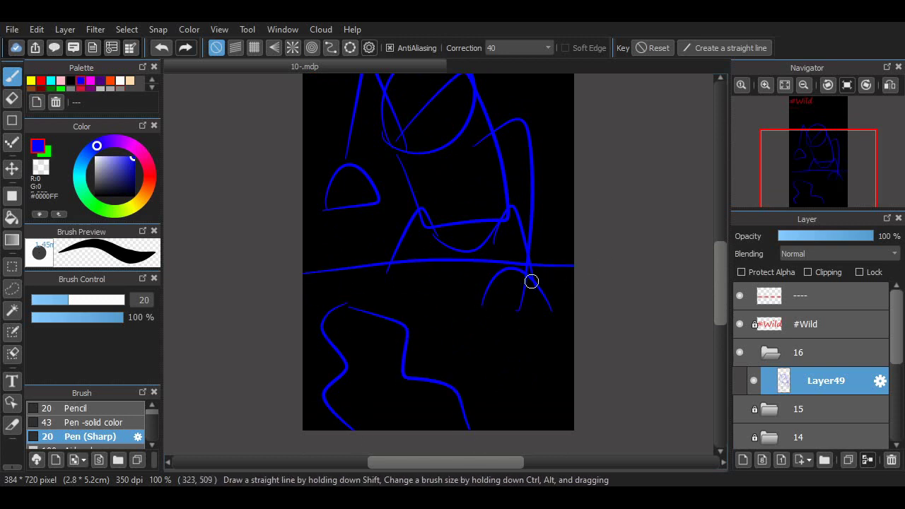
# Step: Switch the brush colour to cyan #00FFFF and outline the snout with its pointed horn, the lower jaw and the cheek
pyautogui.click(51, 81)
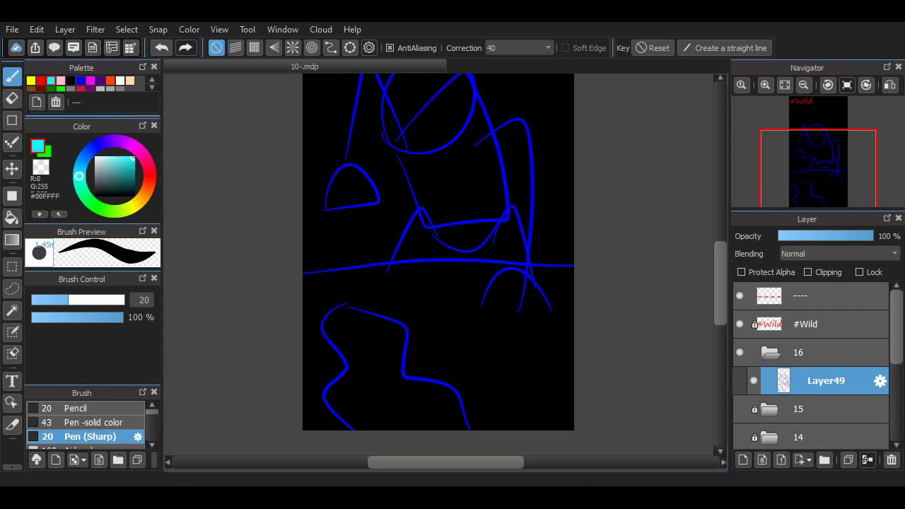
pyautogui.moveTo(720, 272); pyautogui.dragTo(720, 251)
pyautogui.scroll(1, 398, 295)
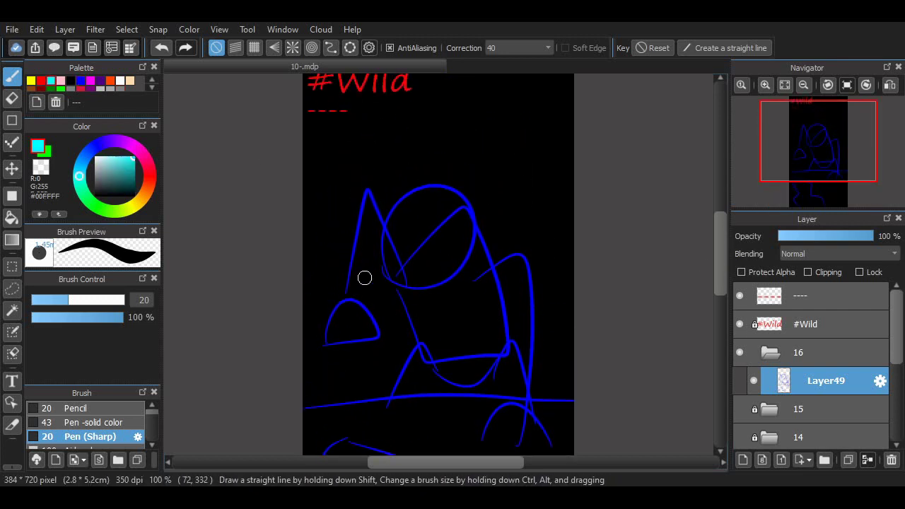
pyautogui.moveTo(434, 283); pyautogui.dragTo(374, 319)
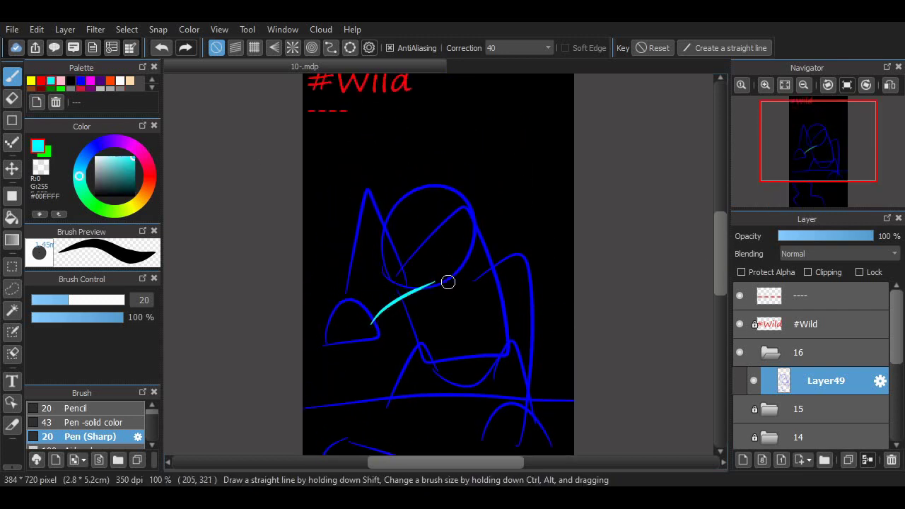
pyautogui.hotkey('ctrl', 'z')
pyautogui.moveTo(410, 230); pyautogui.dragTo(369, 288)
pyautogui.moveTo(385, 256)
pyautogui.mouseDown()
pyautogui.moveTo(375, 309)
pyautogui.moveTo(384, 313)
pyautogui.moveTo(440, 282)
pyautogui.moveTo(473, 237)
pyautogui.mouseUp()
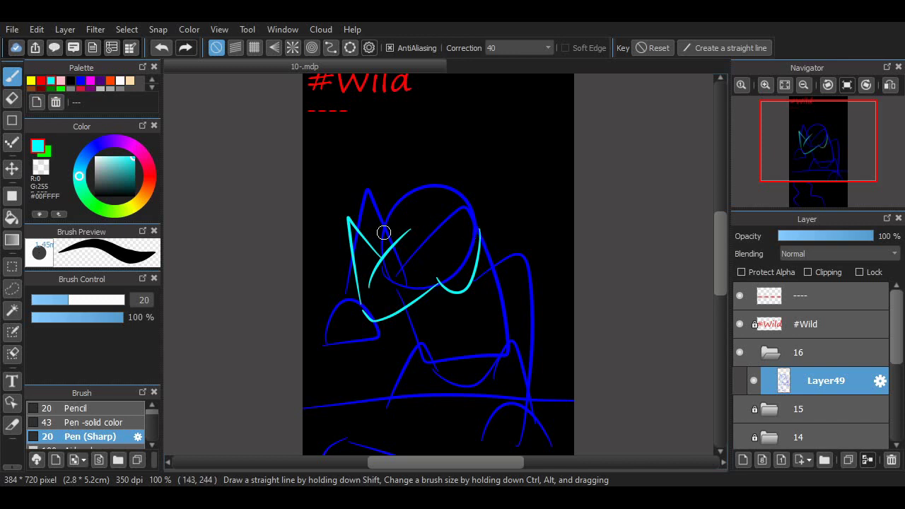
# Step: Draw the brow stroke and a large webbed crest with three spiked points above the head in cyan
pyautogui.moveTo(373, 245)
pyautogui.mouseDown()
pyautogui.moveTo(404, 199)
pyautogui.moveTo(479, 233)
pyautogui.mouseUp()
pyautogui.hotkey('ctrl', 'z')
pyautogui.moveTo(395, 206); pyautogui.dragTo(449, 189)
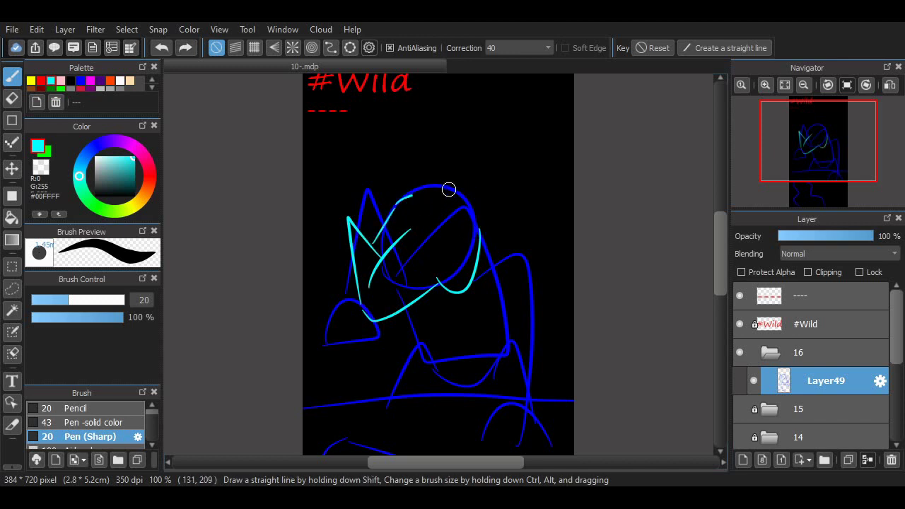
pyautogui.hotkey('ctrl', 'z')
pyautogui.moveTo(401, 216)
pyautogui.mouseDown()
pyautogui.moveTo(448, 122)
pyautogui.moveTo(491, 225)
pyautogui.moveTo(522, 148)
pyautogui.mouseUp()
pyautogui.hotkey('ctrl', 'z')
pyautogui.moveTo(447, 125)
pyautogui.mouseDown()
pyautogui.moveTo(523, 150)
pyautogui.moveTo(372, 157)
pyautogui.moveTo(382, 212)
pyautogui.mouseUp()
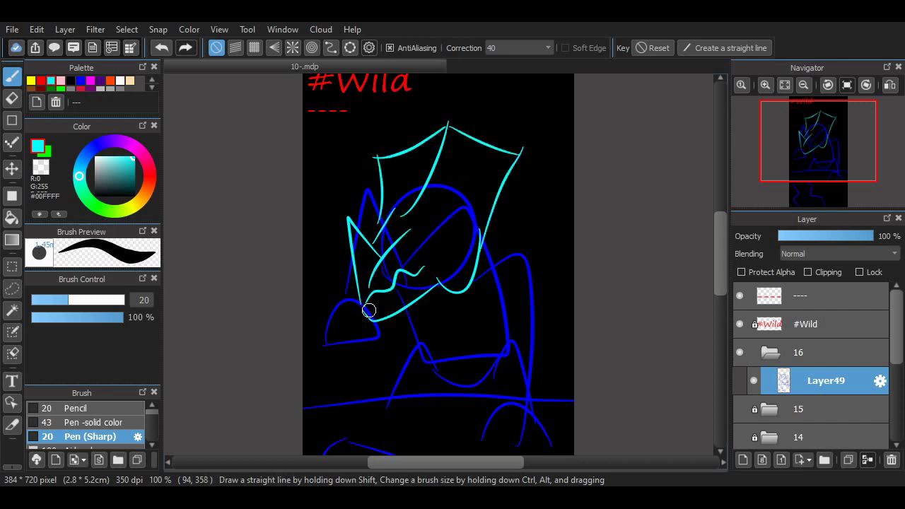
# Step: Complete the wavy open mouth with its lower line and draw a round eye above it
pyautogui.moveTo(408, 300); pyautogui.dragTo(433, 280)
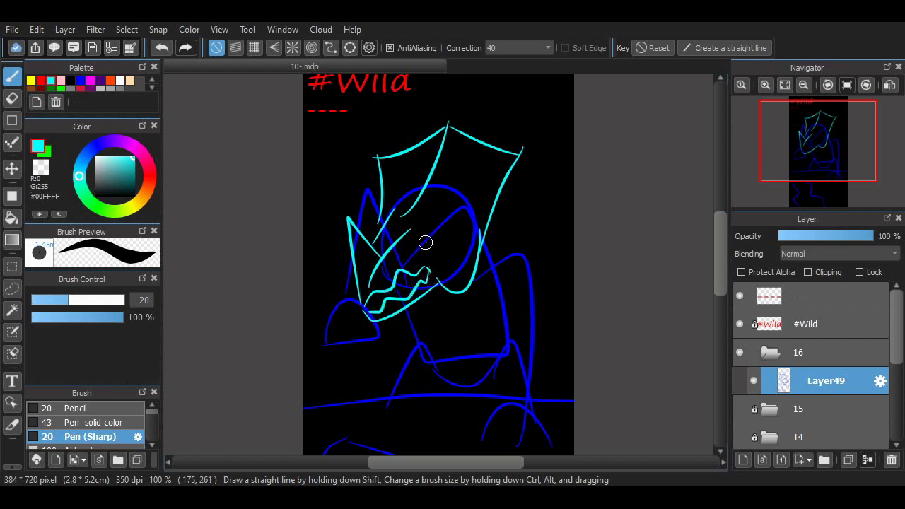
pyautogui.moveTo(425, 243); pyautogui.dragTo(430, 245)
pyautogui.moveTo(720, 254)
pyautogui.mouseDown()
pyautogui.moveTo(720, 276)
pyautogui.moveTo(720, 253)
pyautogui.mouseUp()
pyautogui.moveTo(508, 461); pyautogui.dragTo(500, 462)
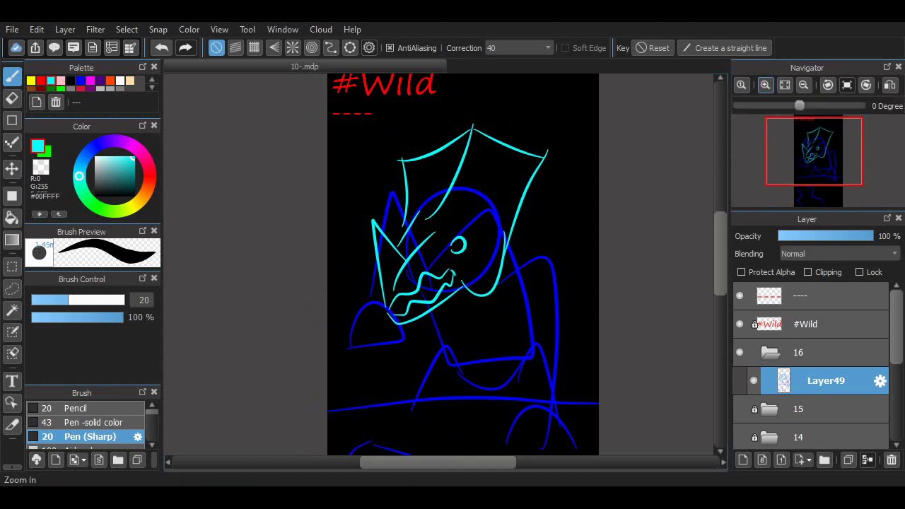
# Step: Draw angular drooping ears on both sides of the head using paired cyan lines
pyautogui.click(766, 85)
pyautogui.moveTo(720, 251); pyautogui.dragTo(721, 234)
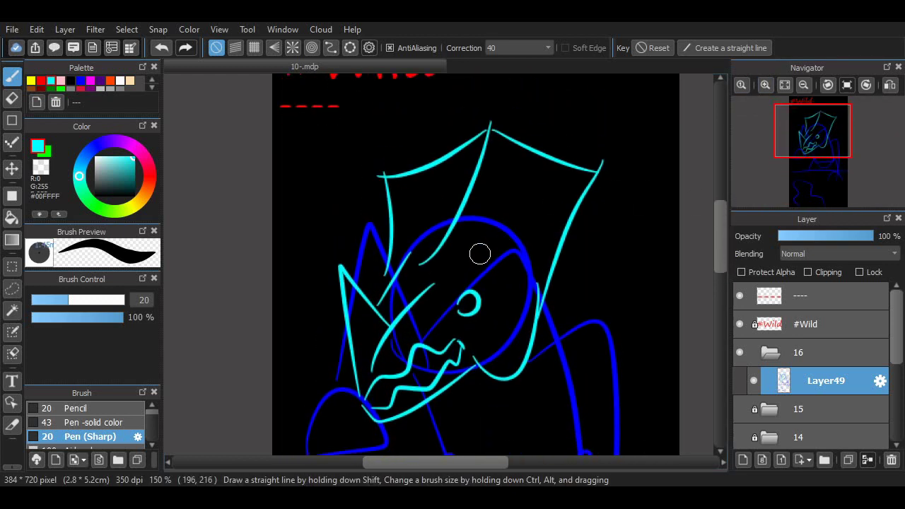
pyautogui.moveTo(504, 257); pyautogui.dragTo(556, 385)
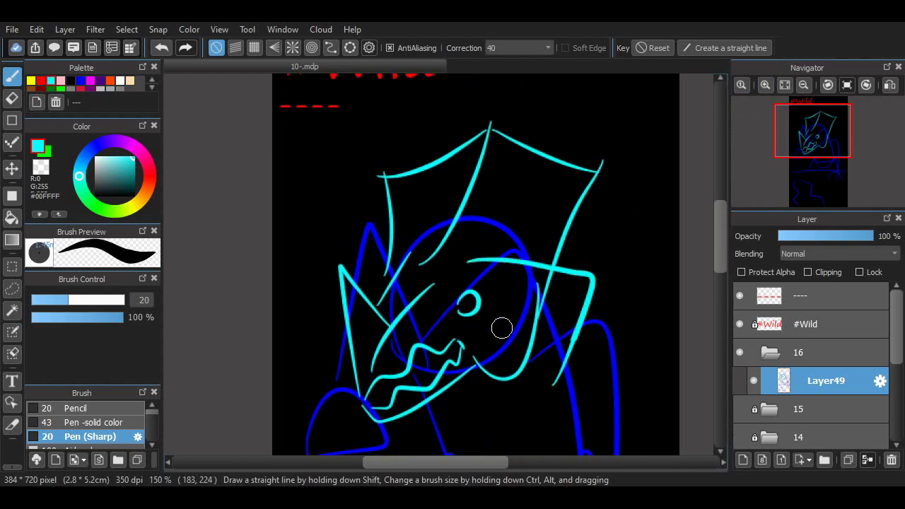
pyautogui.moveTo(467, 270)
pyautogui.mouseDown()
pyautogui.moveTo(564, 379)
pyautogui.moveTo(558, 387)
pyautogui.mouseUp()
pyautogui.hotkey('ctrl', 'z')
pyautogui.moveTo(461, 286); pyautogui.dragTo(555, 380)
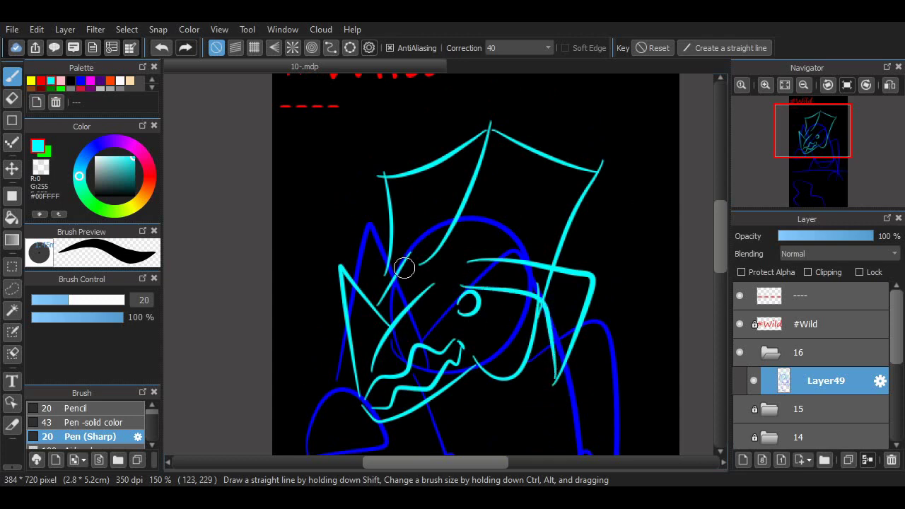
pyautogui.moveTo(403, 268)
pyautogui.mouseDown()
pyautogui.moveTo(327, 325)
pyautogui.moveTo(324, 354)
pyautogui.moveTo(389, 290)
pyautogui.moveTo(413, 292)
pyautogui.mouseUp()
pyautogui.hotkey('ctrl', 'z')
# Step: Outline the long right arm with a flat-bottomed hand, plus the curved shoulder and the line under the jaw
pyautogui.moveTo(720, 235); pyautogui.dragTo(720, 276)
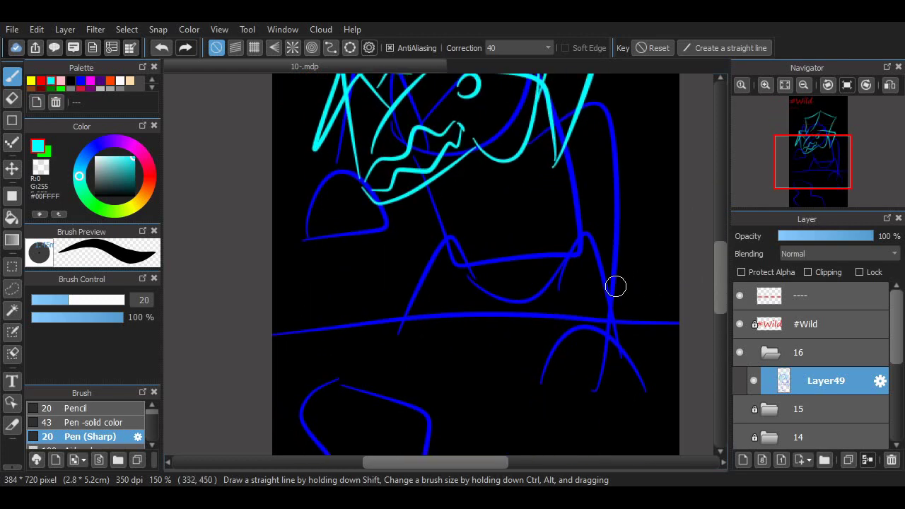
pyautogui.moveTo(598, 387); pyautogui.dragTo(660, 215)
pyautogui.moveTo(584, 109); pyautogui.dragTo(570, 367)
pyautogui.moveTo(521, 157); pyautogui.dragTo(602, 192)
pyautogui.moveTo(597, 93); pyautogui.dragTo(659, 212)
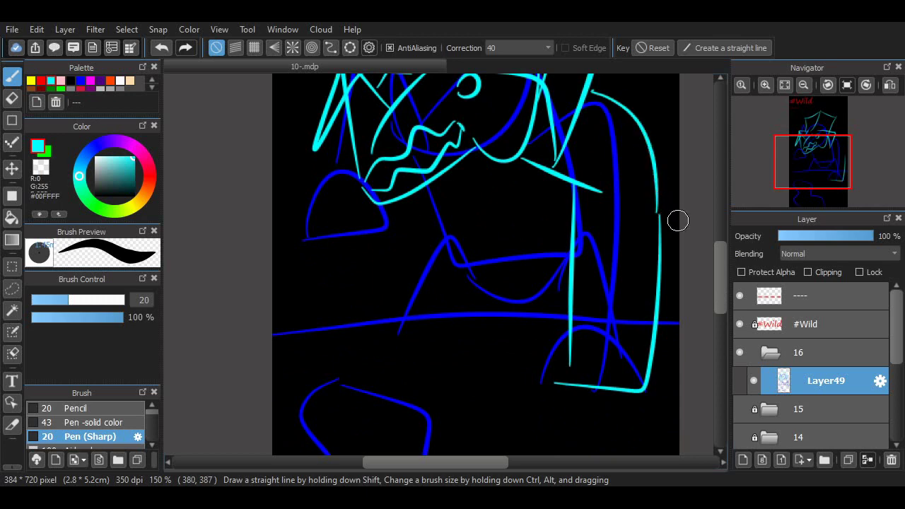
# Step: Outline the left hand over its blue dome and the bent left arm rising behind the ear
pyautogui.moveTo(384, 212)
pyautogui.mouseDown()
pyautogui.moveTo(354, 244)
pyautogui.moveTo(315, 173)
pyautogui.mouseUp()
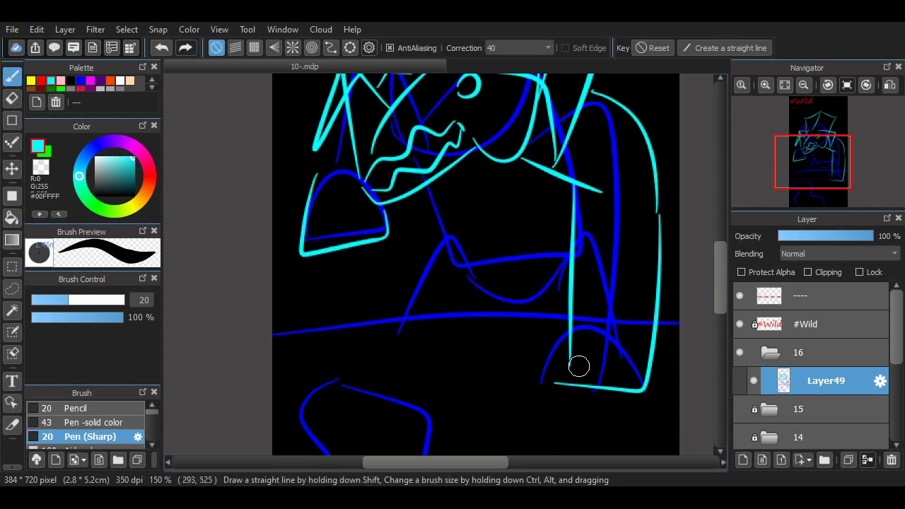
pyautogui.scroll(5, 708, 291)
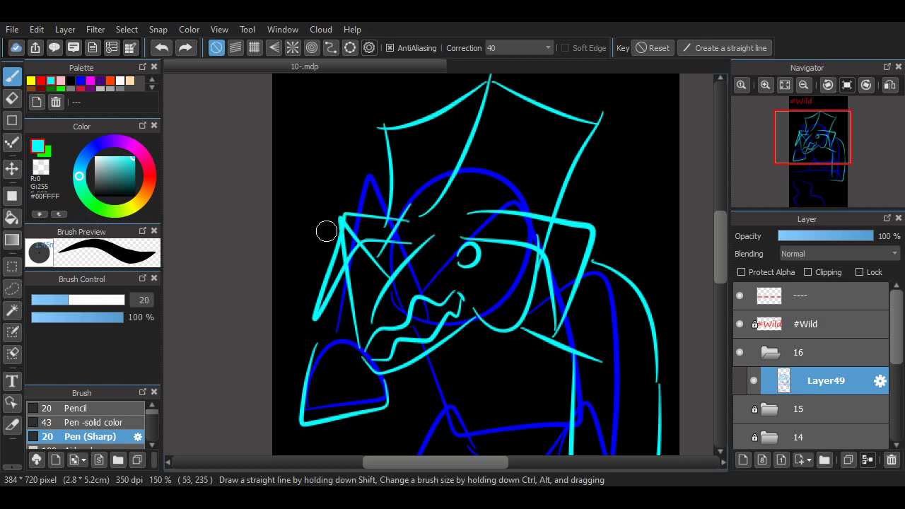
pyautogui.moveTo(315, 336)
pyautogui.mouseDown()
pyautogui.moveTo(370, 176)
pyautogui.moveTo(390, 217)
pyautogui.mouseUp()
pyautogui.hotkey('ctrl', 'z')
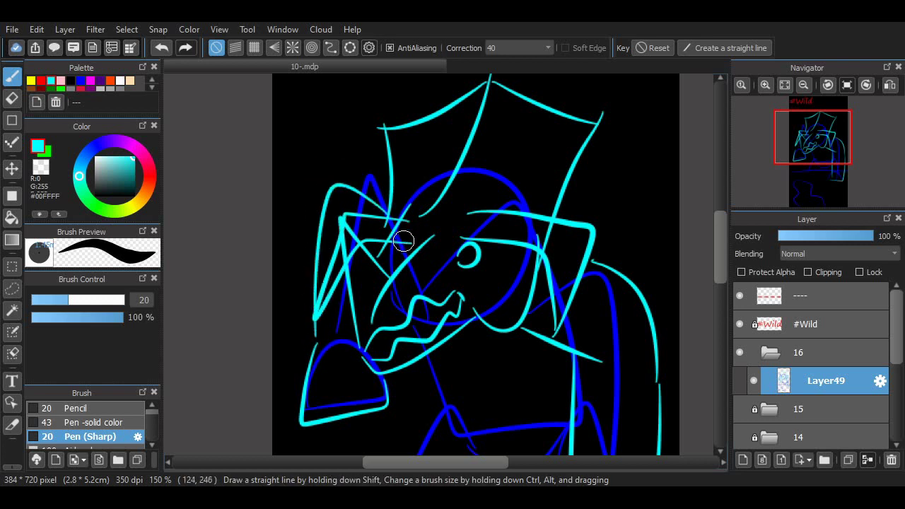
# Step: Outline the torso's left side, both short legs and the belly line between them in cyan
pyautogui.scroll(-4, 707, 270)
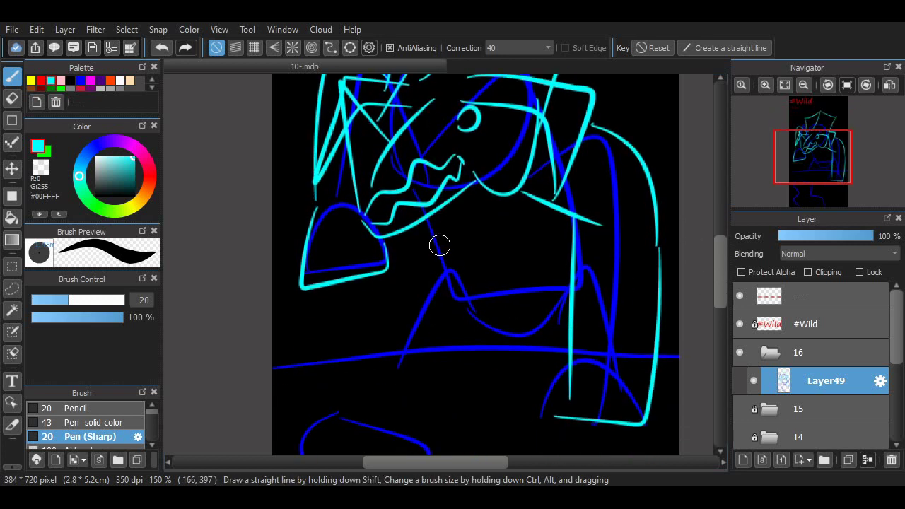
pyautogui.moveTo(447, 259)
pyautogui.mouseDown()
pyautogui.moveTo(407, 374)
pyautogui.moveTo(423, 384)
pyautogui.moveTo(475, 282)
pyautogui.moveTo(398, 350)
pyautogui.moveTo(465, 307)
pyautogui.moveTo(436, 375)
pyautogui.moveTo(428, 253)
pyautogui.moveTo(443, 272)
pyautogui.mouseUp()
pyautogui.hotkey('ctrl', 'z')
pyautogui.hotkey('ctrl', 'z')
pyautogui.hotkey('ctrl', 'z')
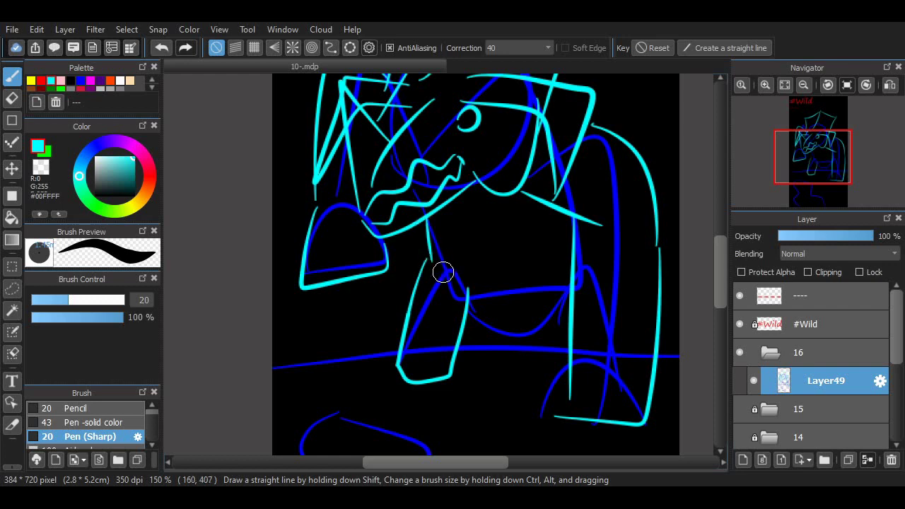
pyautogui.moveTo(505, 298)
pyautogui.mouseDown()
pyautogui.moveTo(560, 293)
pyautogui.moveTo(576, 362)
pyautogui.mouseUp()
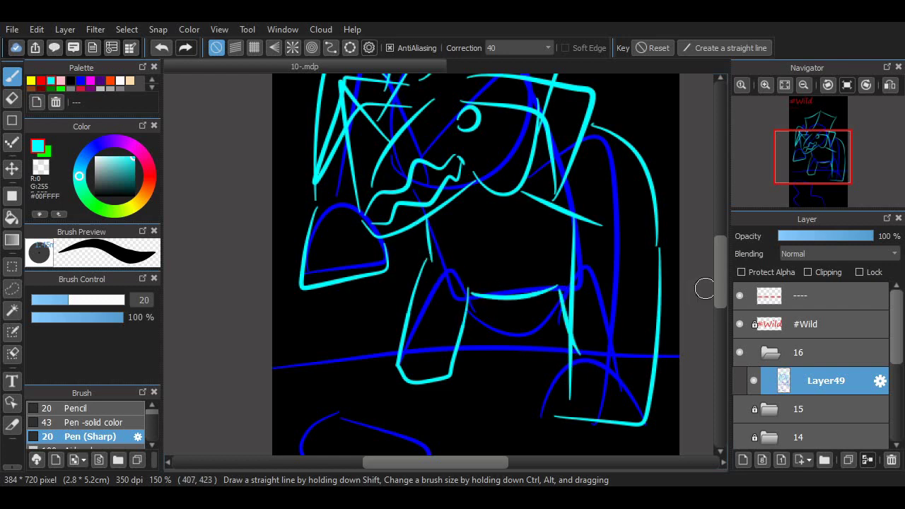
# Step: Add the curved back line running from the crest's right edge behind the ear to the shoulder
pyautogui.scroll(5, 705, 288)
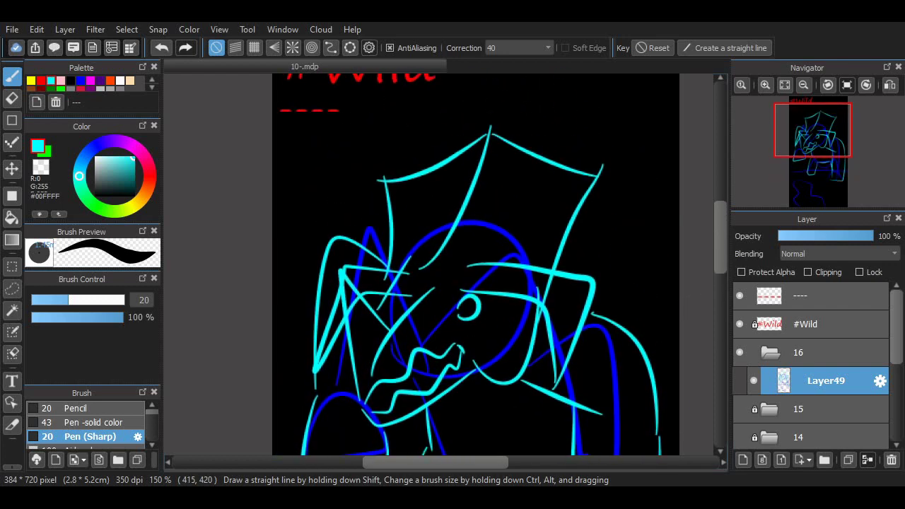
pyautogui.scroll(-1, 704, 288)
pyautogui.moveTo(559, 222); pyautogui.dragTo(594, 249)
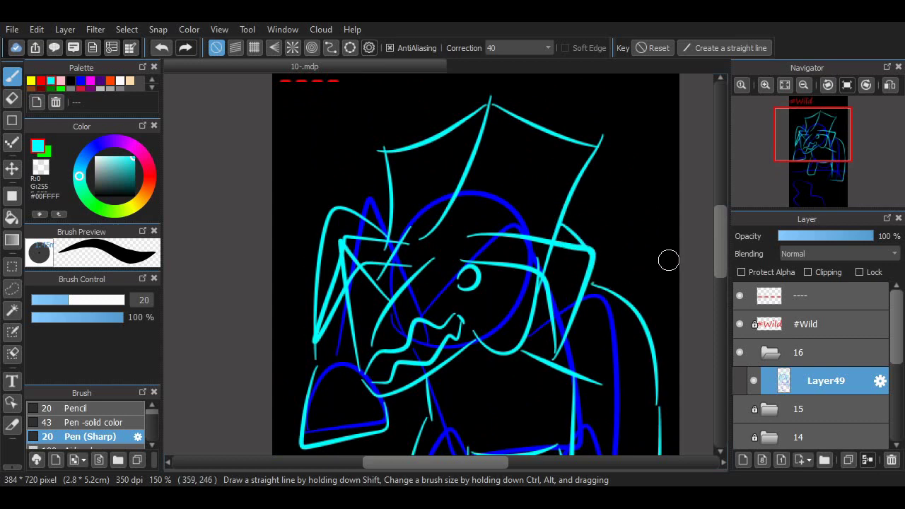
pyautogui.scroll(-4, 707, 246)
pyautogui.scroll(3, 708, 245)
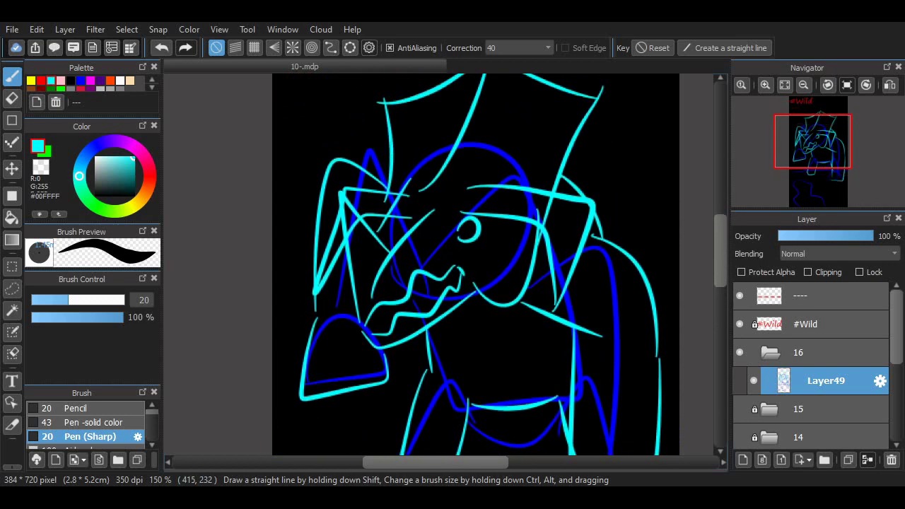
# Step: Draw a small cross-shaped navel in the middle of the torso
pyautogui.moveTo(489, 363); pyautogui.dragTo(520, 364)
pyautogui.moveTo(511, 352)
pyautogui.mouseDown()
pyautogui.moveTo(506, 384)
pyautogui.moveTo(494, 356)
pyautogui.moveTo(510, 348)
pyautogui.moveTo(522, 367)
pyautogui.mouseUp()
pyautogui.hotkey('ctrl', 'z')
pyautogui.hotkey('ctrl', 'z')
pyautogui.moveTo(510, 349); pyautogui.dragTo(505, 374)
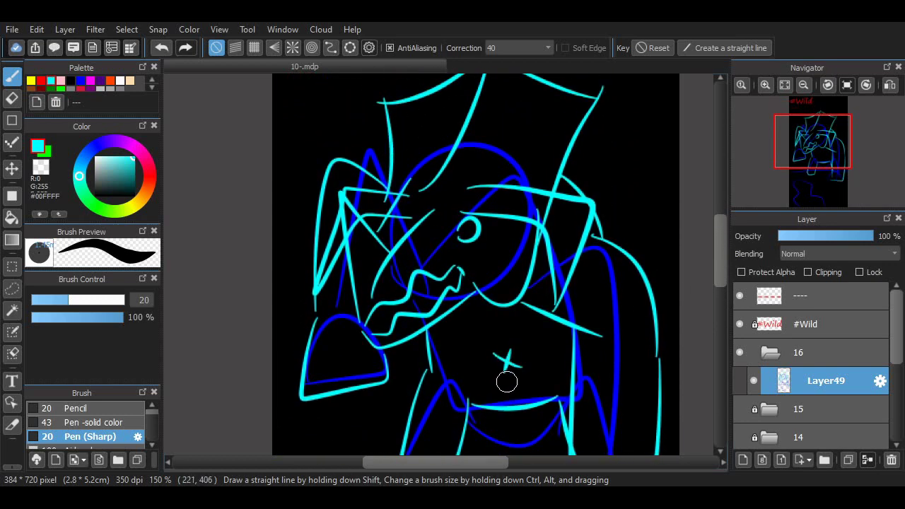
# Step: Add rows of rounded claw arcs along the bottom of both hands and the left foot
pyautogui.scroll(3, 708, 245)
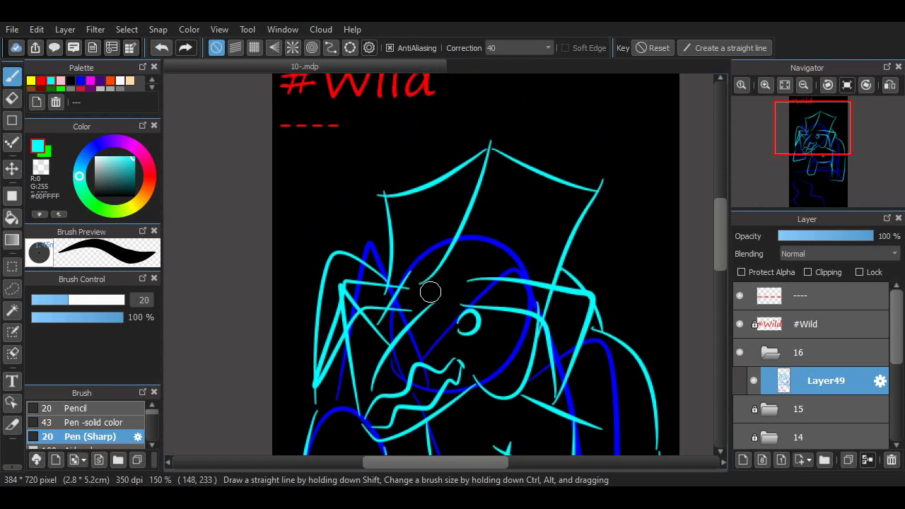
pyautogui.scroll(-7, 708, 226)
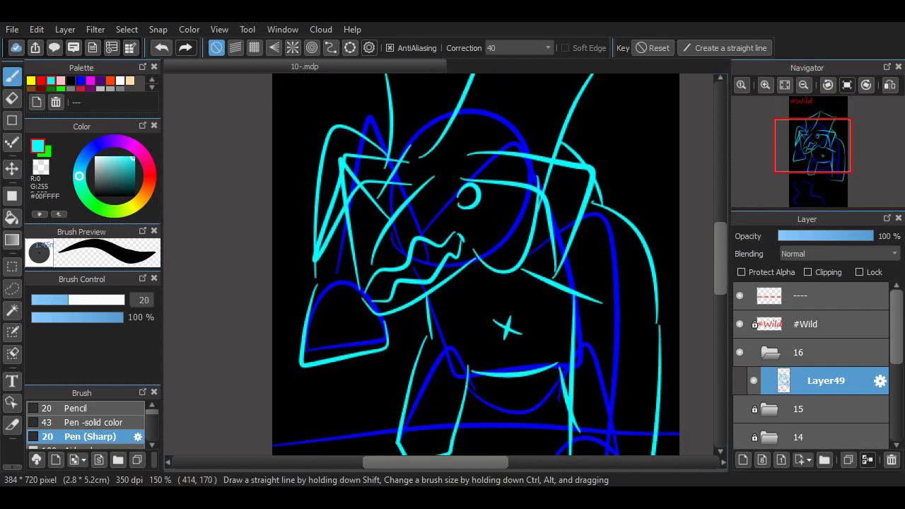
pyautogui.scroll(1, 570, 376)
pyautogui.moveTo(586, 389)
pyautogui.mouseDown()
pyautogui.moveTo(586, 367)
pyautogui.moveTo(630, 382)
pyautogui.mouseUp()
pyautogui.moveTo(305, 244)
pyautogui.mouseDown()
pyautogui.moveTo(327, 238)
pyautogui.moveTo(357, 248)
pyautogui.moveTo(382, 238)
pyautogui.mouseUp()
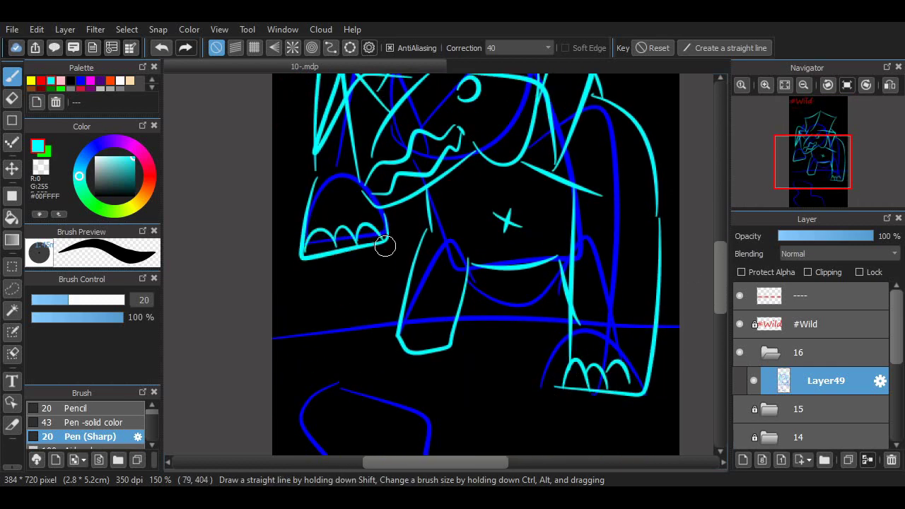
pyautogui.scroll(1, 708, 288)
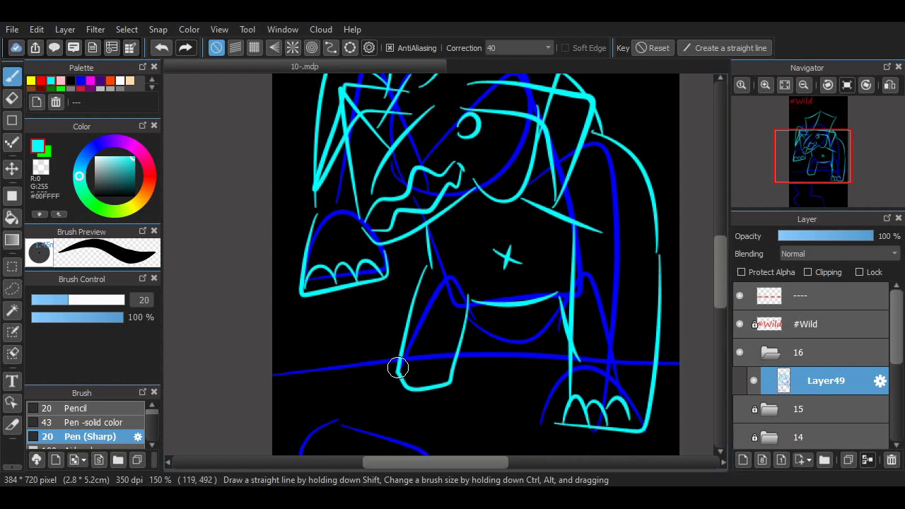
pyautogui.moveTo(396, 371); pyautogui.dragTo(445, 390)
pyautogui.moveTo(407, 368); pyautogui.dragTo(433, 381)
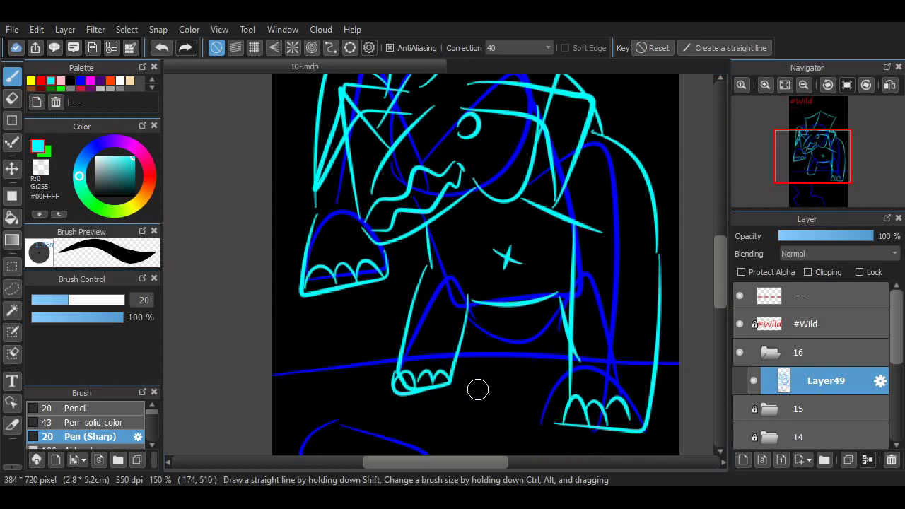
# Step: Switch the drawing colour to red
pyautogui.scroll(5, 476, 264)
pyautogui.scroll(-4, 476, 265)
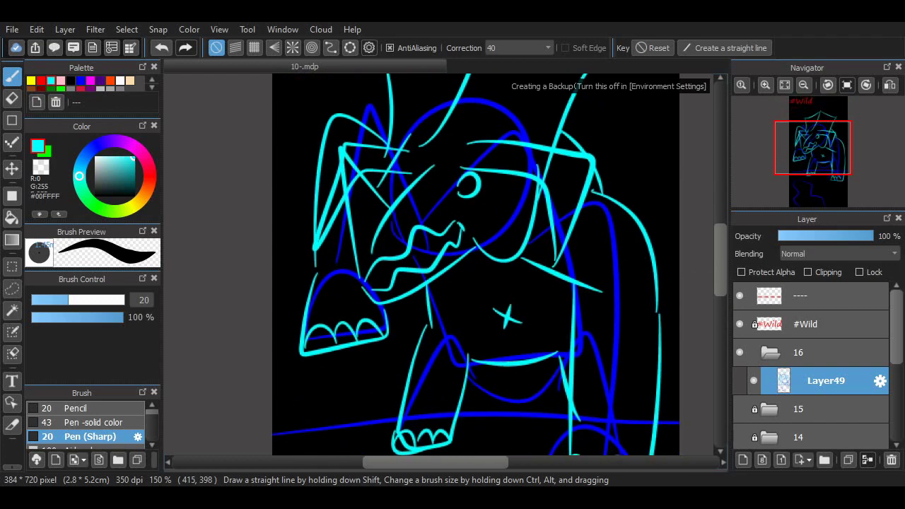
pyautogui.click(41, 80)
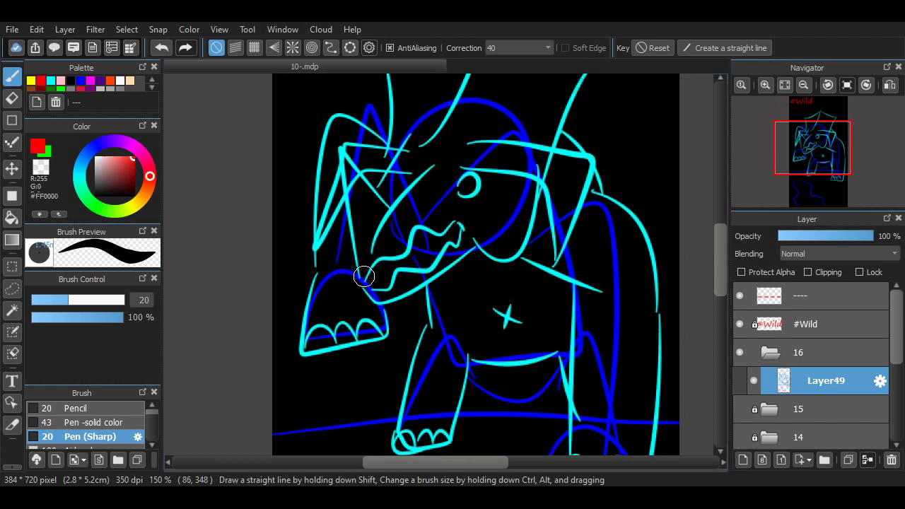
pyautogui.moveTo(365, 276)
pyautogui.mouseDown()
pyautogui.moveTo(451, 231)
pyautogui.moveTo(394, 324)
pyautogui.mouseUp()
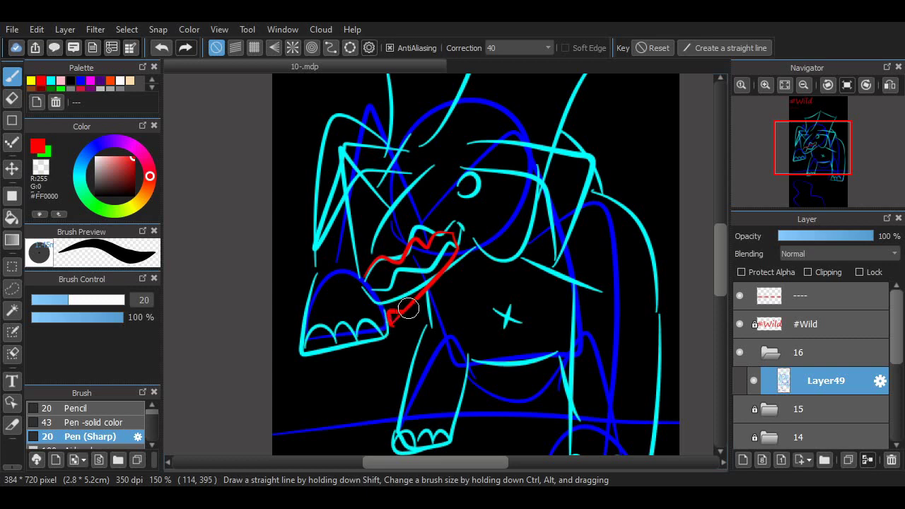
pyautogui.hotkey('ctrl', 'z')
pyautogui.hotkey('ctrl', 'z')
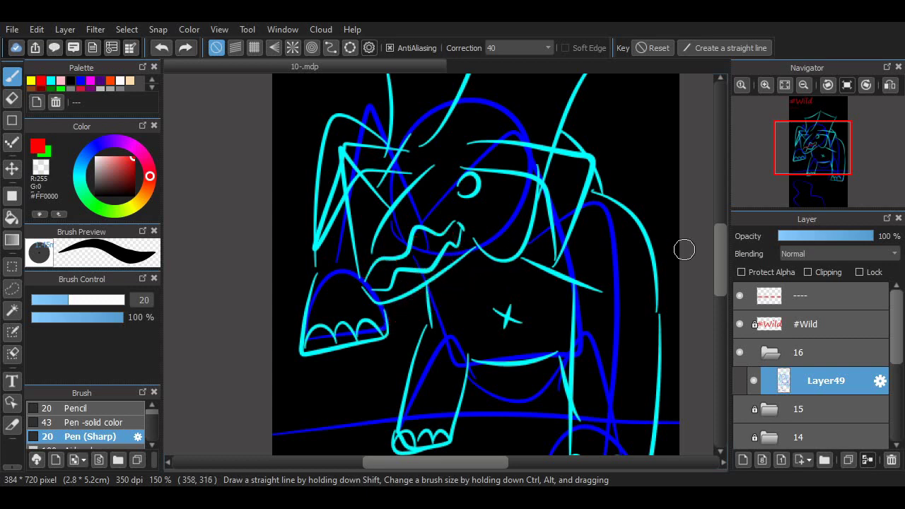
# Step: Draw a wavy red line across the tip of the lower blue shape and a knot-like cluster of curves around that tip
pyautogui.moveTo(720, 255)
pyautogui.mouseDown()
pyautogui.moveTo(720, 229)
pyautogui.moveTo(720, 298)
pyautogui.mouseUp()
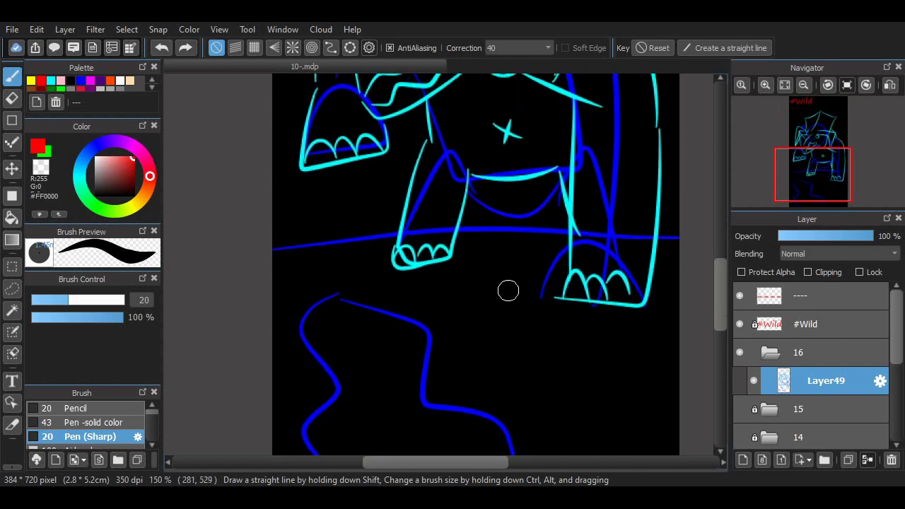
pyautogui.moveTo(342, 296)
pyautogui.mouseDown()
pyautogui.moveTo(463, 272)
pyautogui.moveTo(273, 286)
pyautogui.mouseUp()
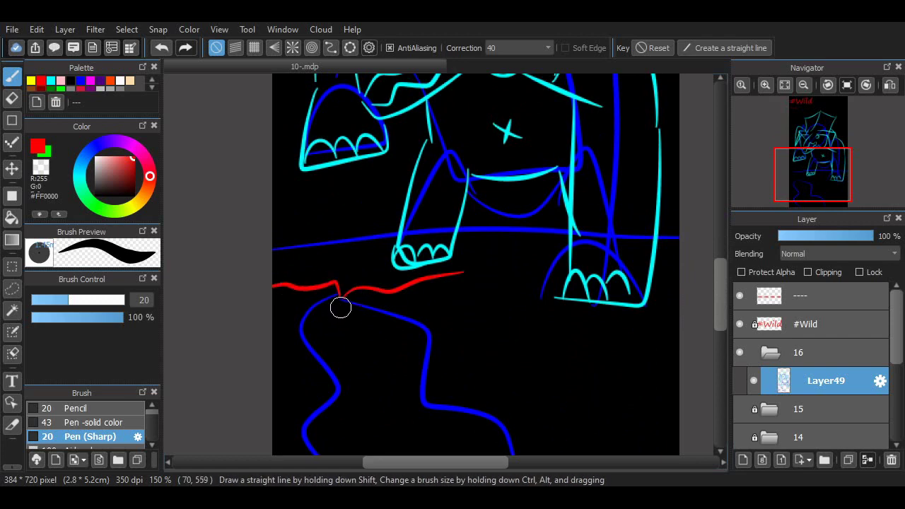
pyautogui.moveTo(320, 307)
pyautogui.mouseDown()
pyautogui.moveTo(359, 323)
pyautogui.moveTo(359, 293)
pyautogui.moveTo(333, 283)
pyautogui.moveTo(365, 283)
pyautogui.mouseUp()
# Step: Add two short red arcs outside the creature's left side and a red diagonal stroke under the right shoulder line
pyautogui.scroll(5, 305, 188)
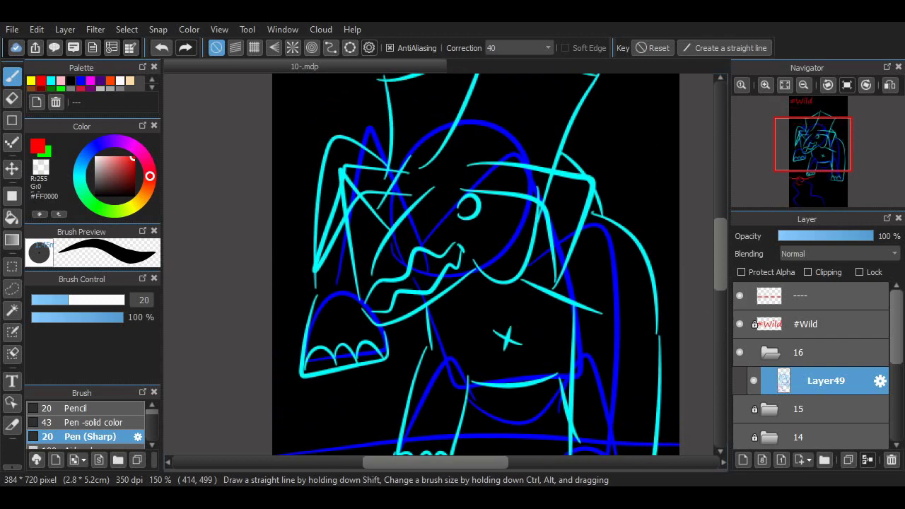
pyautogui.moveTo(304, 180); pyautogui.dragTo(335, 122)
pyautogui.moveTo(300, 277); pyautogui.dragTo(299, 226)
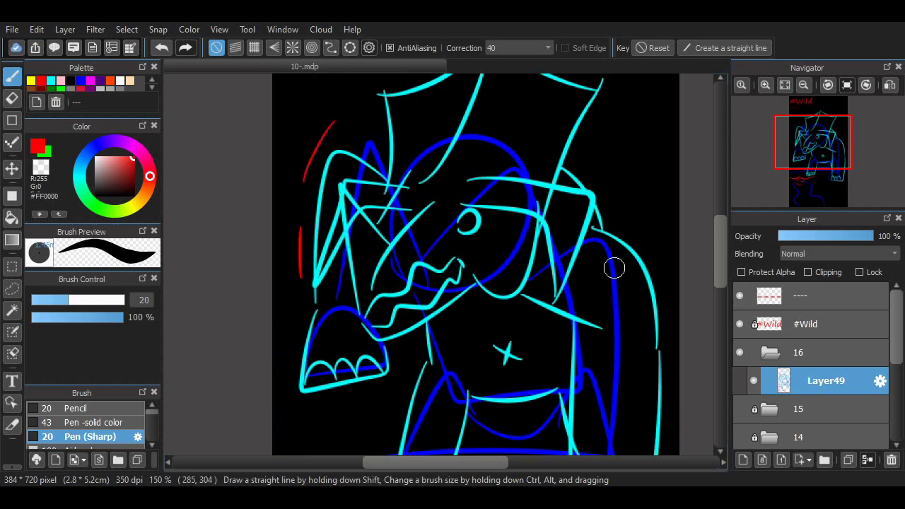
pyautogui.scroll(-3, 703, 254)
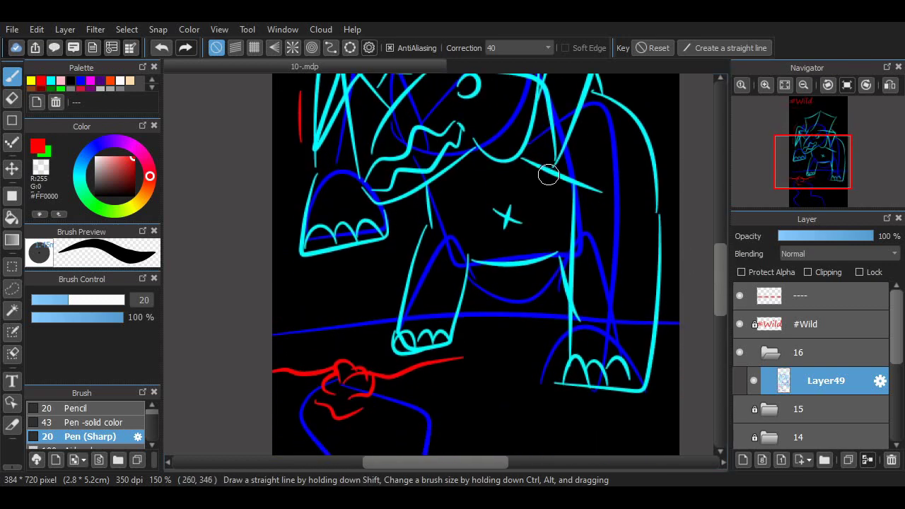
pyautogui.moveTo(551, 173); pyautogui.dragTo(587, 201)
# Step: Correct the right ear in red with a straighter brow line, a sharp V-shaped tip and a new top edge
pyautogui.scroll(4, 697, 230)
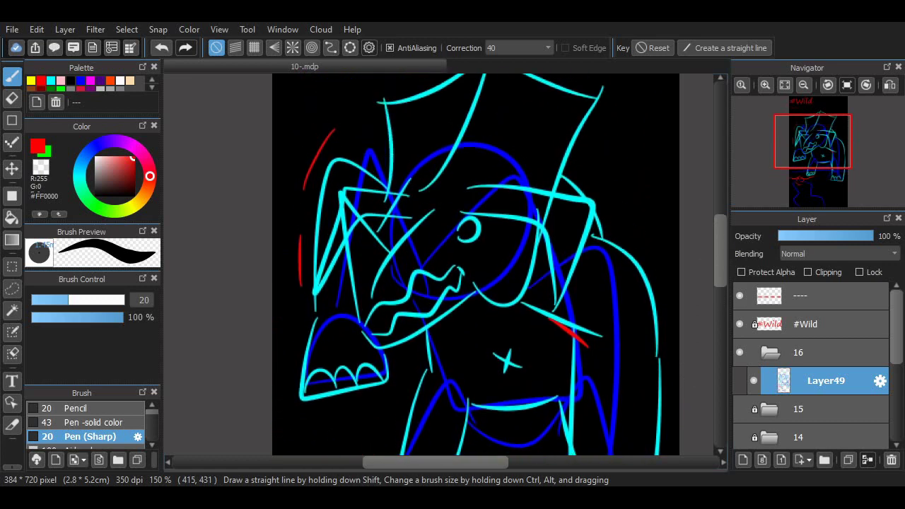
pyautogui.scroll(-1, 683, 250)
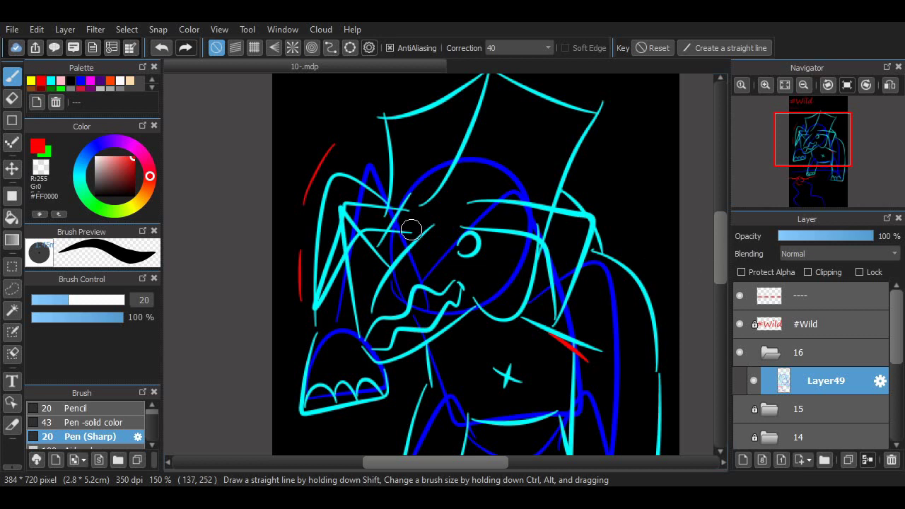
pyautogui.moveTo(494, 231)
pyautogui.mouseDown()
pyautogui.moveTo(553, 235)
pyautogui.moveTo(560, 307)
pyautogui.mouseUp()
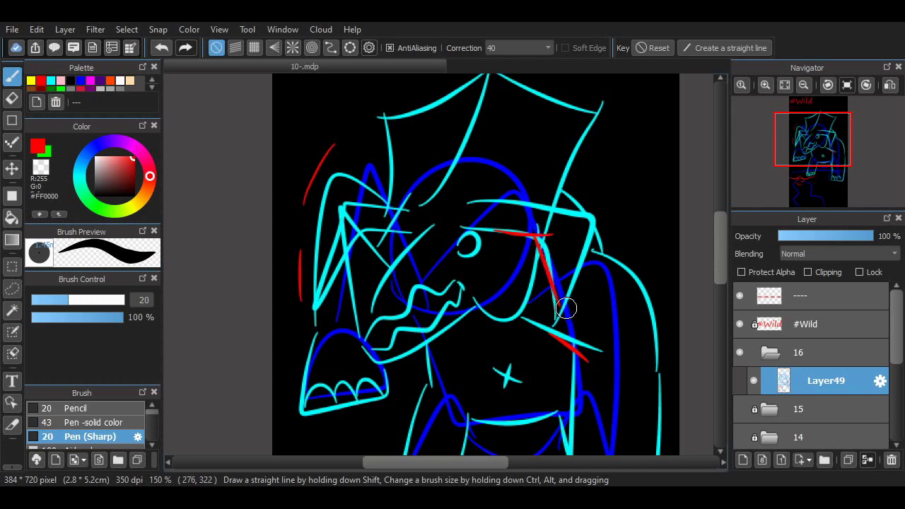
pyautogui.hotkey('ctrl', 'z')
pyautogui.moveTo(536, 239)
pyautogui.mouseDown()
pyautogui.moveTo(565, 313)
pyautogui.moveTo(593, 210)
pyautogui.moveTo(505, 199)
pyautogui.mouseUp()
pyautogui.hotkey('ctrl', 'z')
pyautogui.moveTo(720, 226)
pyautogui.mouseDown()
pyautogui.moveTo(720, 246)
pyautogui.moveTo(722, 221)
pyautogui.moveTo(728, 246)
pyautogui.mouseUp()
pyautogui.scroll(3, 707, 127)
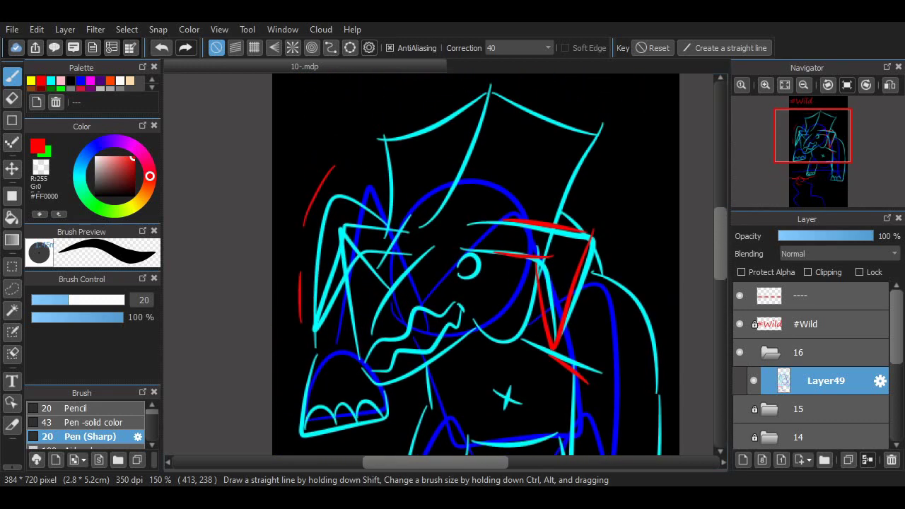
# Step: Draw small angular red shapes over the creature's eye
pyautogui.moveTo(467, 274); pyautogui.dragTo(476, 267)
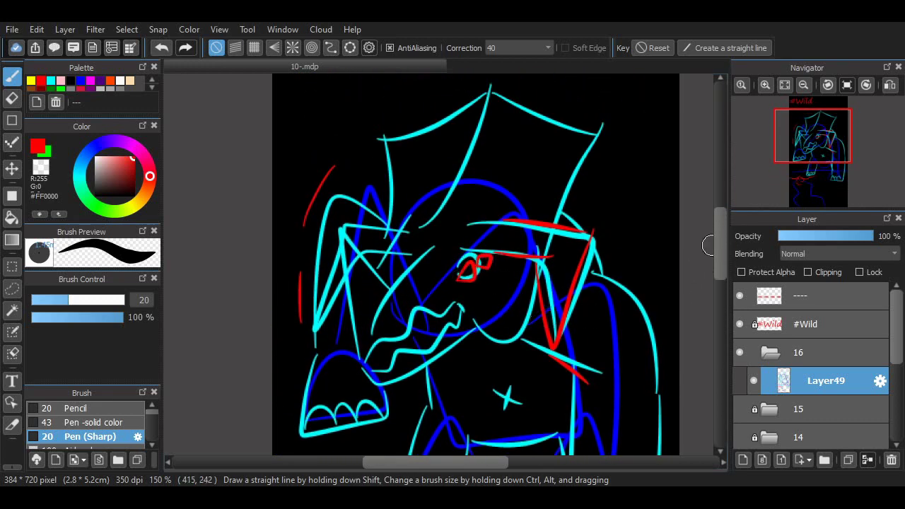
pyautogui.scroll(3, 709, 245)
pyautogui.scroll(-3, 708, 245)
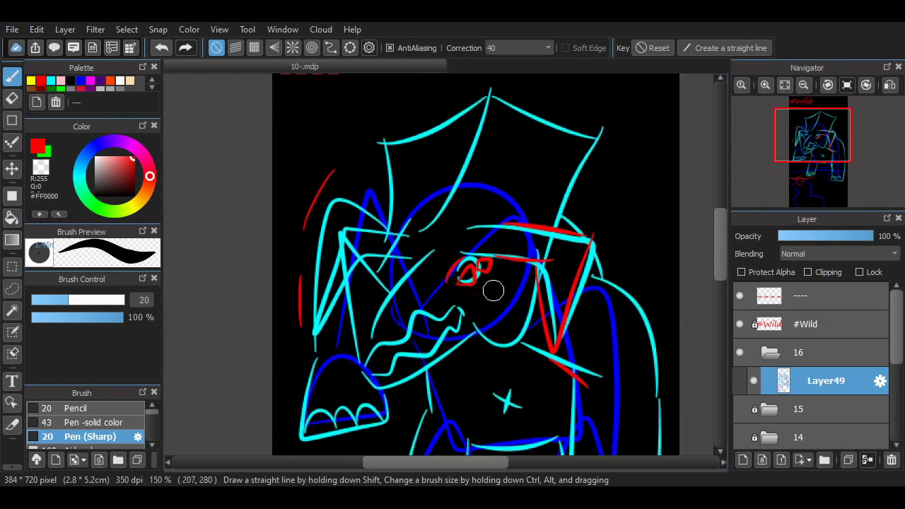
pyautogui.hotkey('ctrl', 'z')
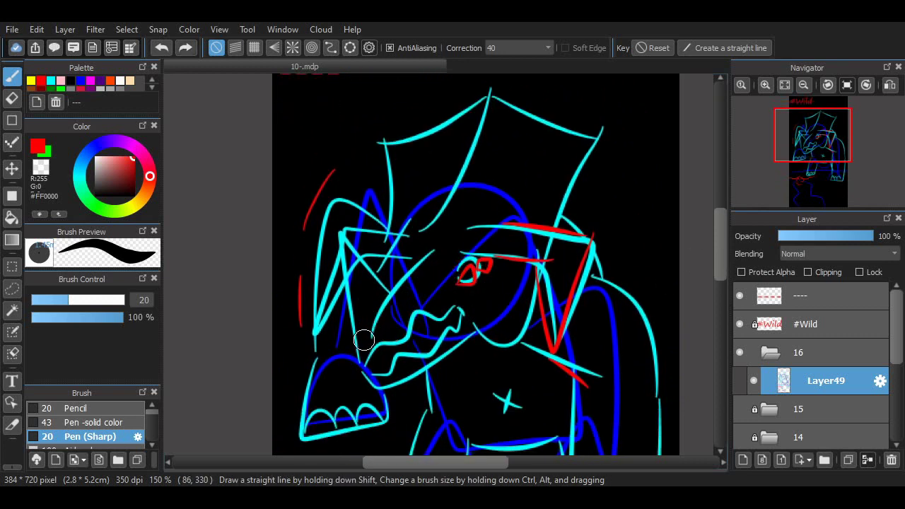
# Step: Add a pointed red spike along the crest's right edge and another one behind the right ear
pyautogui.scroll(3, 708, 245)
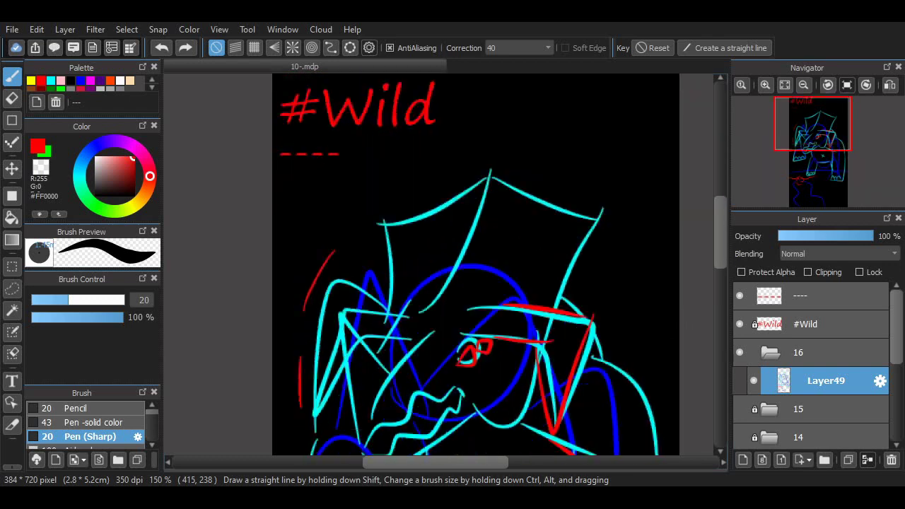
pyautogui.scroll(-5, 708, 245)
pyautogui.scroll(2, 708, 245)
pyautogui.scroll(3, 703, 244)
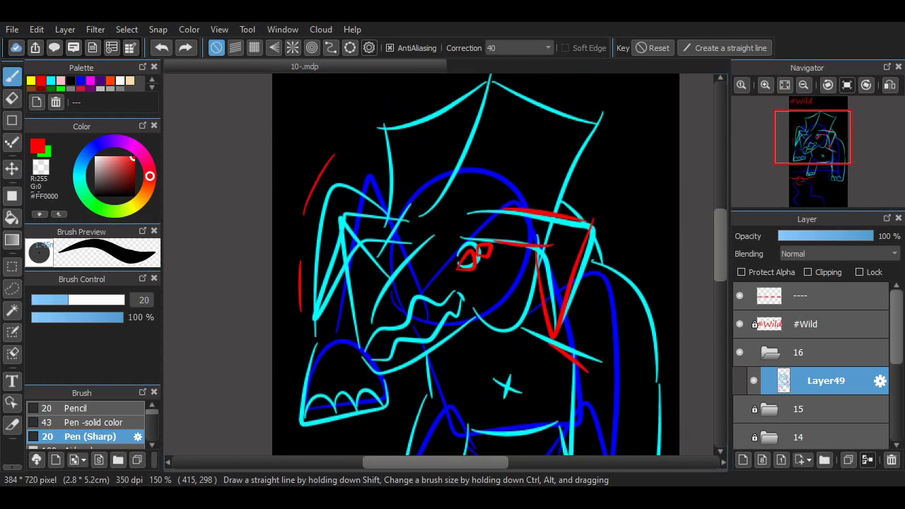
pyautogui.scroll(-1, 703, 244)
pyautogui.scroll(3, 703, 244)
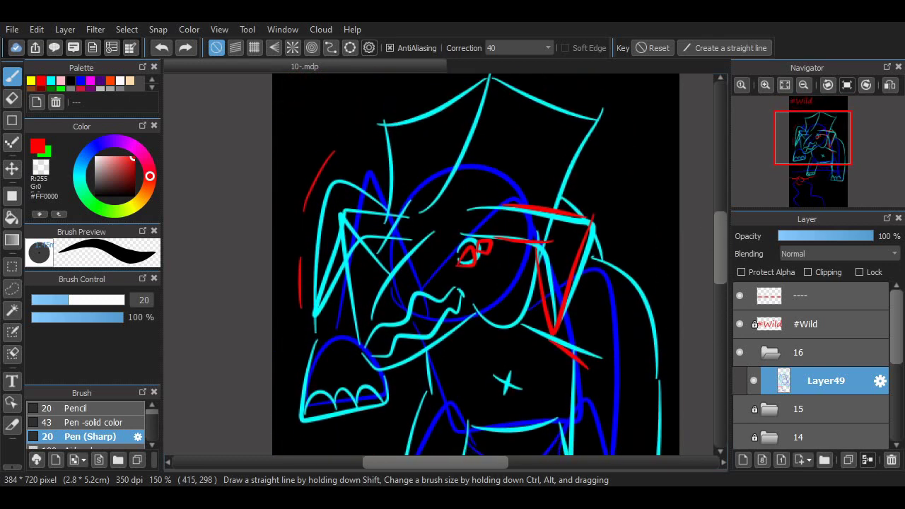
pyautogui.moveTo(566, 271); pyautogui.dragTo(620, 178)
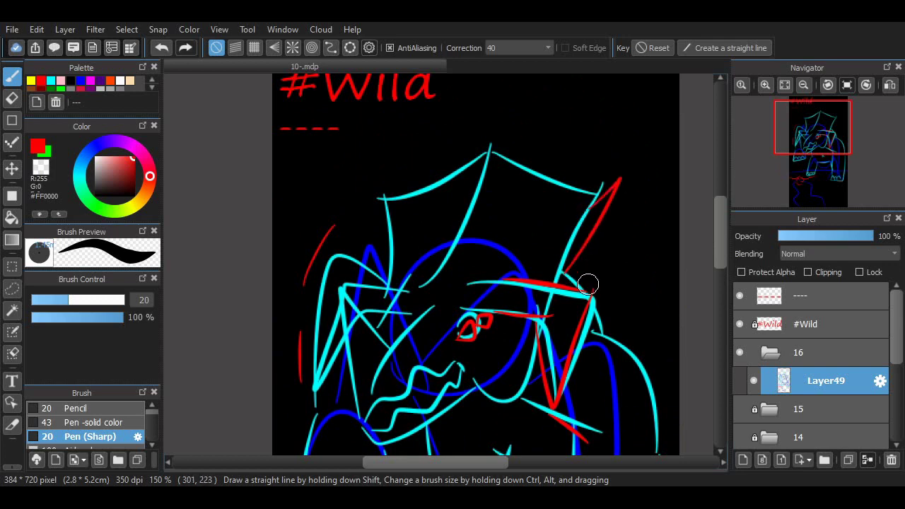
pyautogui.moveTo(588, 285)
pyautogui.mouseDown()
pyautogui.moveTo(612, 306)
pyautogui.moveTo(598, 328)
pyautogui.mouseUp()
pyautogui.hotkey('ctrl', 'z')
pyautogui.moveTo(720, 226); pyautogui.dragTo(720, 266)
# Step: Lower the sketch layer's opacity to 58% and add a new layer above it
pyautogui.scroll(4, 643, 259)
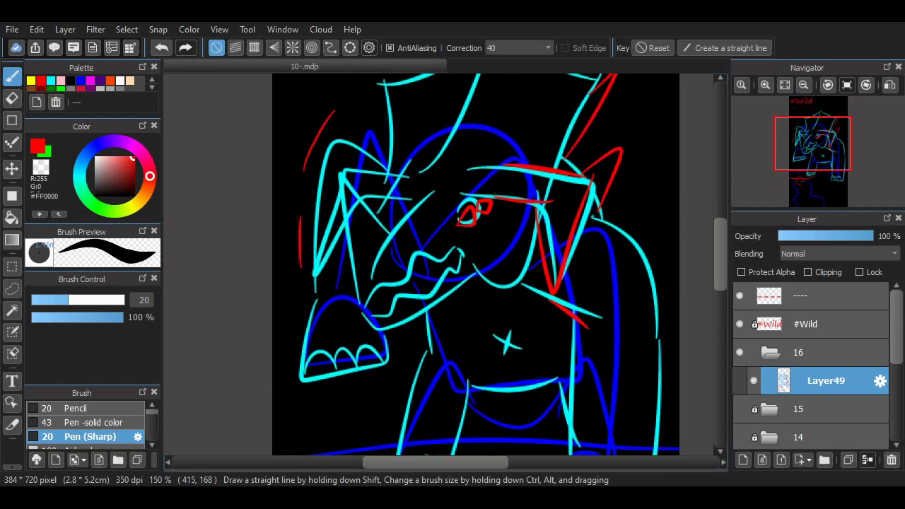
pyautogui.scroll(-2, 643, 260)
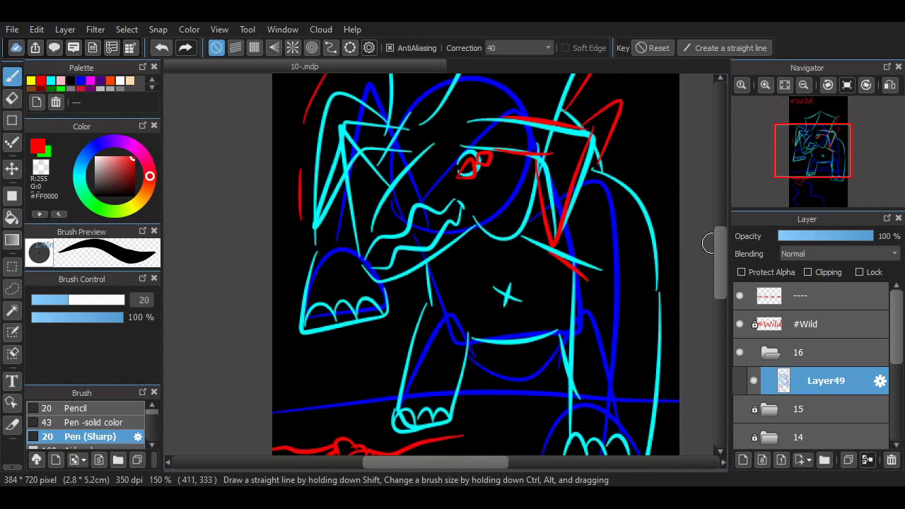
pyautogui.scroll(5, 707, 243)
pyautogui.scroll(-8, 707, 244)
pyautogui.click(835, 236)
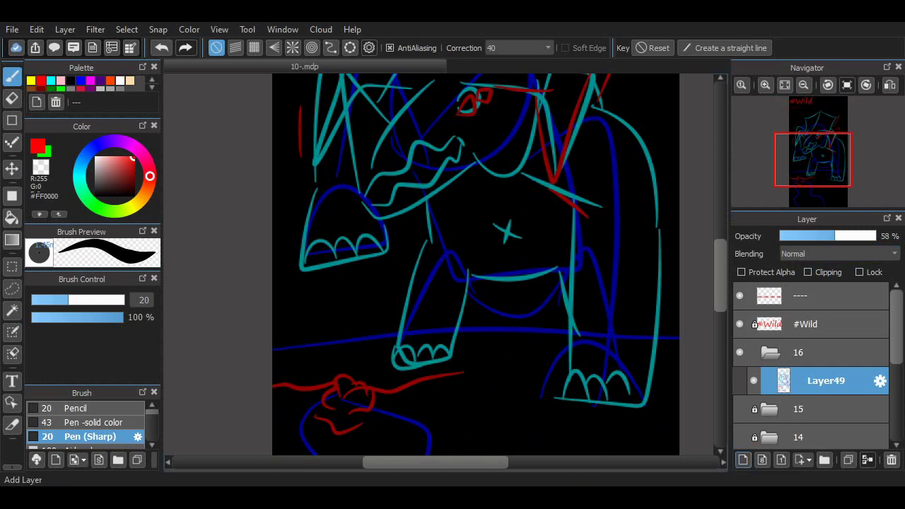
pyautogui.click(743, 460)
# Step: Switch to white and draw the diagonal stroke between the left ear and the snout
pyautogui.click(120, 80)
pyautogui.moveTo(401, 247); pyautogui.dragTo(508, 233)
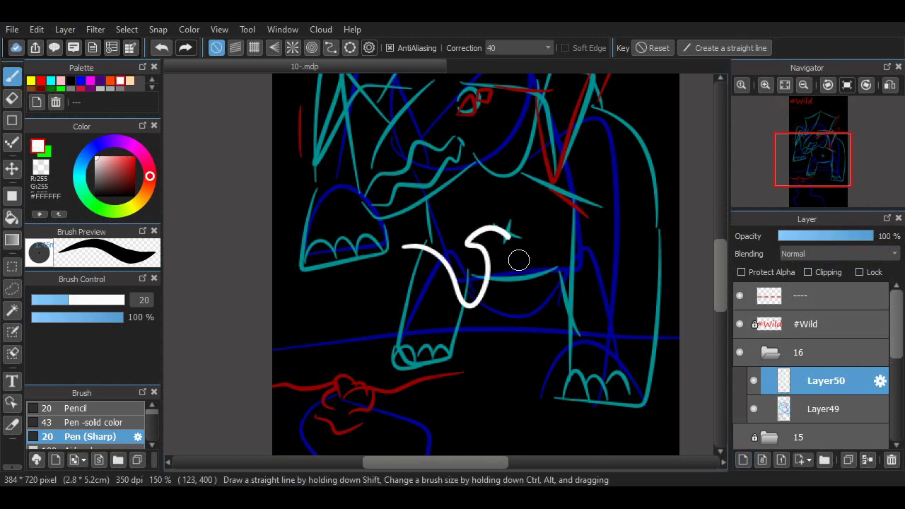
pyautogui.hotkey('ctrl', 'z')
pyautogui.moveTo(720, 264); pyautogui.dragTo(720, 249)
pyautogui.click(765, 85)
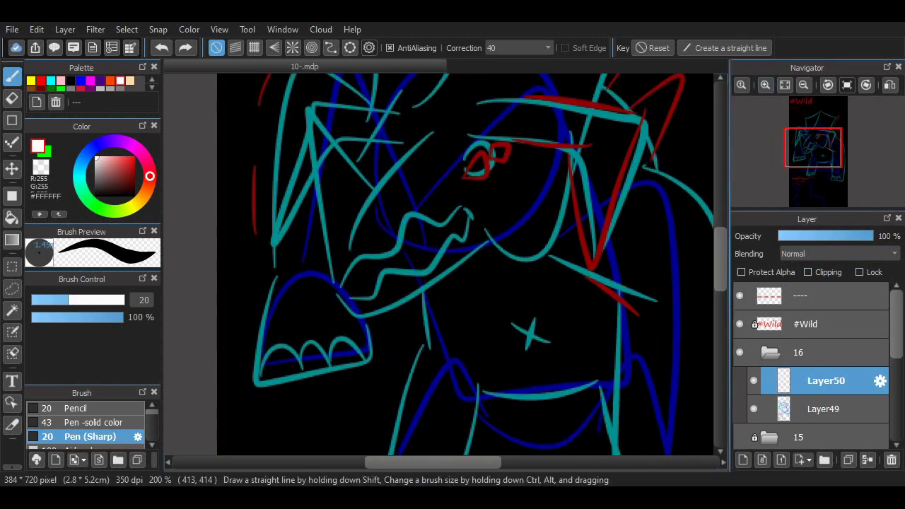
pyautogui.scroll(4, 661, 265)
pyautogui.moveTo(351, 331); pyautogui.dragTo(425, 244)
pyautogui.hotkey('ctrl', 'z')
# Step: Draw the left ear's inner diagonal, the long edge down to the snout and the wavy upper mouth line in white
pyautogui.moveTo(369, 297)
pyautogui.mouseDown()
pyautogui.moveTo(344, 270)
pyautogui.moveTo(334, 391)
pyautogui.moveTo(366, 300)
pyautogui.moveTo(314, 236)
pyautogui.moveTo(344, 370)
pyautogui.mouseUp()
pyautogui.hotkey('ctrl', 'z')
pyautogui.hotkey('ctrl', 'z')
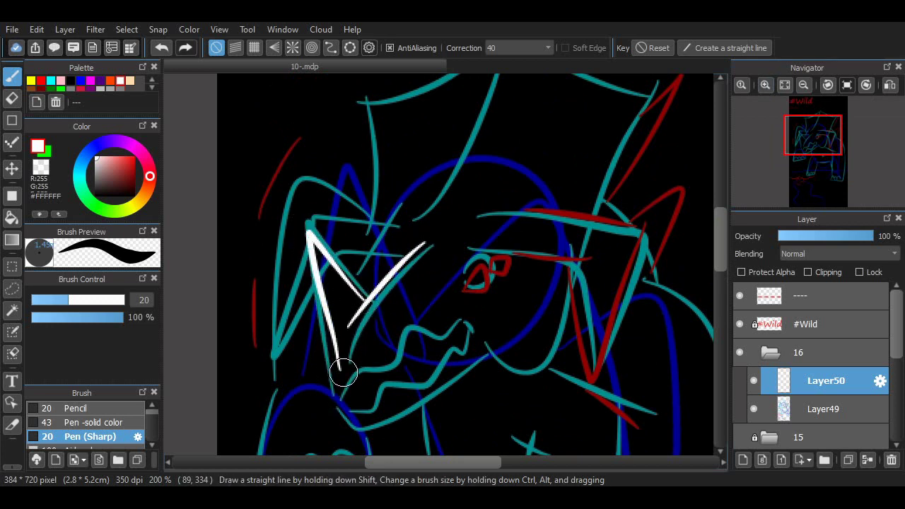
pyautogui.hotkey('ctrl', 'z')
pyautogui.moveTo(366, 300)
pyautogui.mouseDown()
pyautogui.moveTo(312, 247)
pyautogui.moveTo(333, 307)
pyautogui.mouseUp()
pyautogui.hotkey('ctrl', 'z')
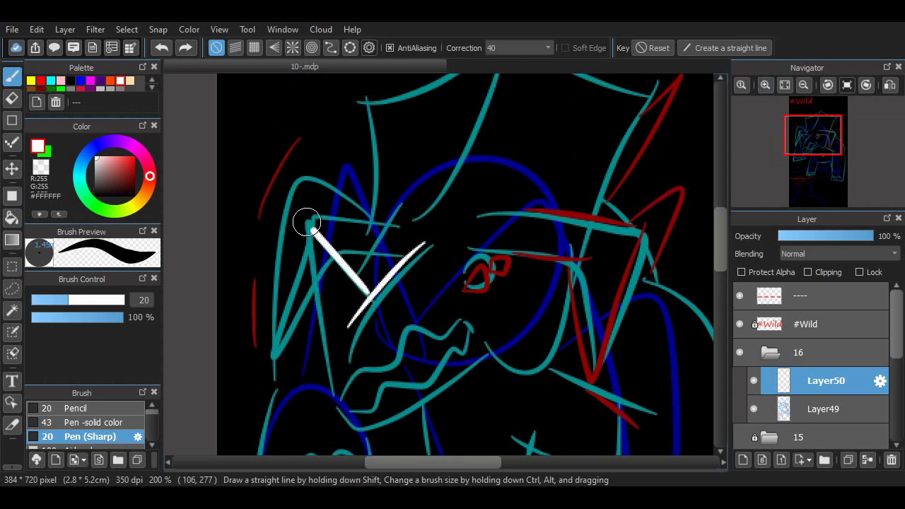
pyautogui.moveTo(307, 222)
pyautogui.mouseDown()
pyautogui.moveTo(342, 373)
pyautogui.moveTo(417, 326)
pyautogui.moveTo(448, 333)
pyautogui.moveTo(452, 311)
pyautogui.moveTo(471, 346)
pyautogui.mouseUp()
pyautogui.hotkey('ctrl', 'z')
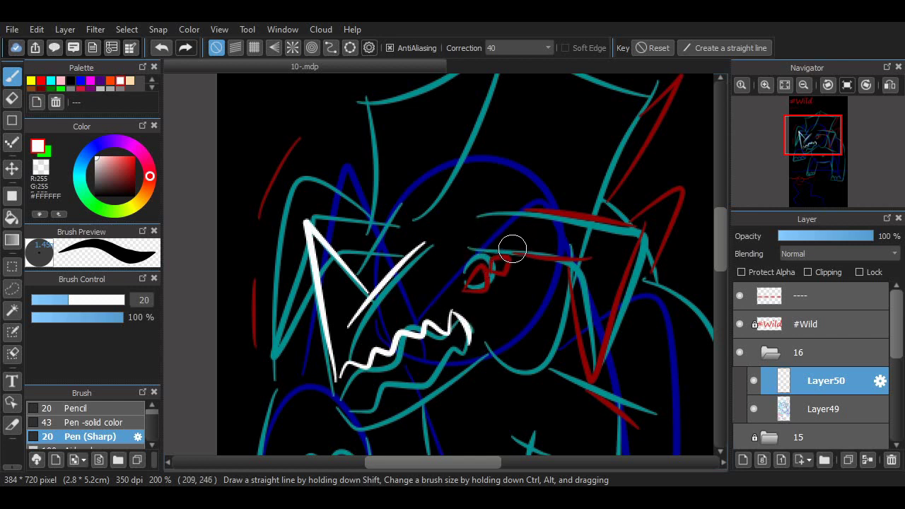
# Step: Outline the right ear in white from the brow line around the pointed tip and back along the top edge
pyautogui.moveTo(497, 247); pyautogui.dragTo(586, 250)
pyautogui.hotkey('ctrl', 'z')
pyautogui.moveTo(495, 247)
pyautogui.mouseDown()
pyautogui.moveTo(606, 376)
pyautogui.moveTo(620, 207)
pyautogui.mouseUp()
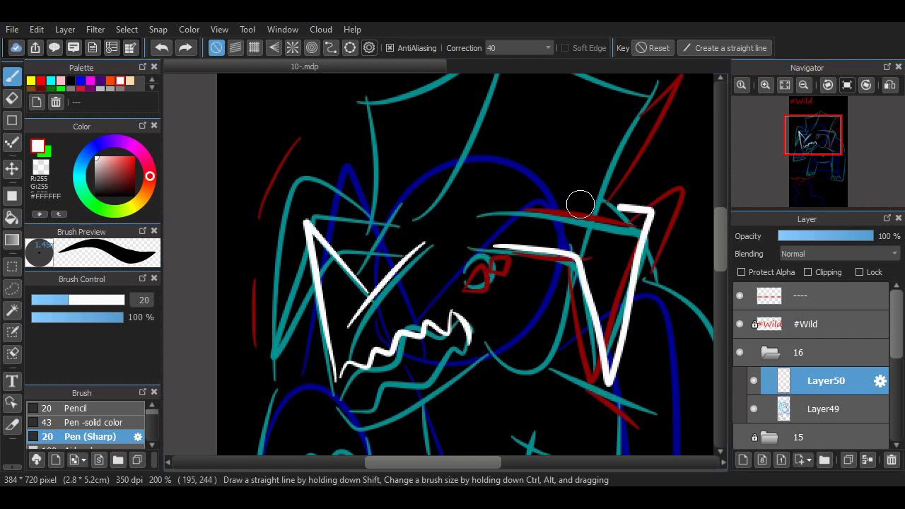
pyautogui.hotkey('ctrl', 'z')
pyautogui.moveTo(499, 246)
pyautogui.mouseDown()
pyautogui.moveTo(597, 370)
pyautogui.moveTo(528, 209)
pyautogui.mouseUp()
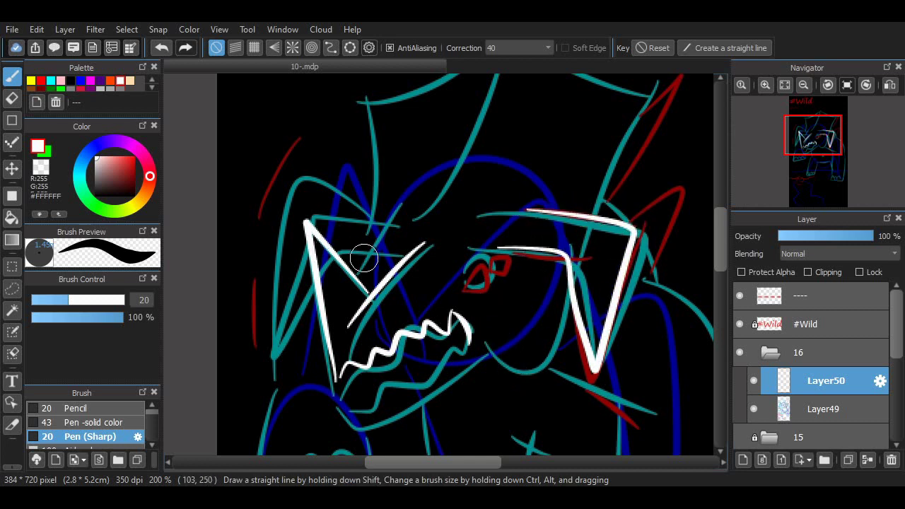
# Step: Add the left ear's short inner line and its pointed outer side in white
pyautogui.moveTo(381, 252); pyautogui.dragTo(335, 249)
pyautogui.moveTo(316, 283)
pyautogui.mouseDown()
pyautogui.moveTo(280, 345)
pyautogui.moveTo(285, 238)
pyautogui.moveTo(362, 212)
pyautogui.moveTo(373, 222)
pyautogui.mouseUp()
pyautogui.hotkey('ctrl', 'z')
# Step: Draw the left ear's slightly curved top edge in white, redoing the stroke until it fits the sketch
pyautogui.moveTo(289, 223); pyautogui.dragTo(367, 223)
pyautogui.hotkey('ctrl', 'z')
pyautogui.hotkey('ctrl', 'z')
pyautogui.moveTo(292, 225)
pyautogui.mouseDown()
pyautogui.moveTo(394, 231)
pyautogui.moveTo(379, 218)
pyautogui.moveTo(317, 221)
pyautogui.moveTo(401, 227)
pyautogui.mouseUp()
pyautogui.hotkey('ctrl', 'z')
pyautogui.hotkey('ctrl', 'z')
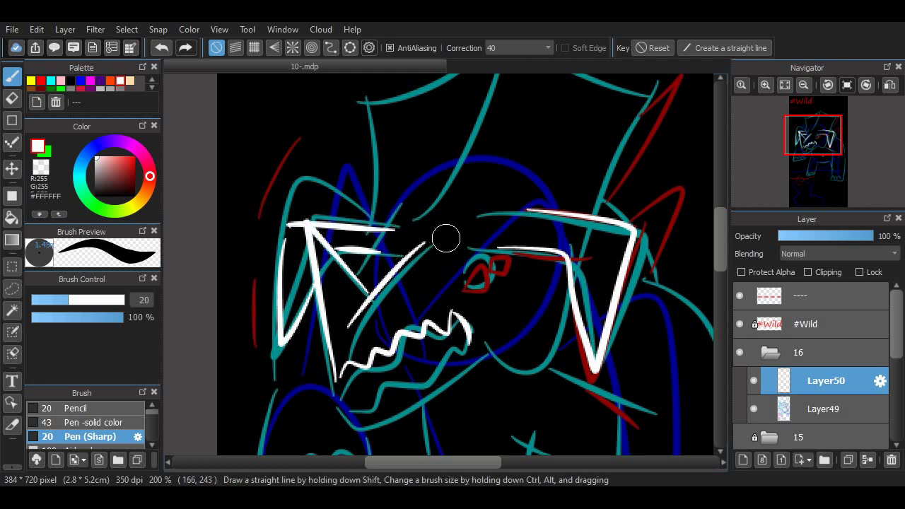
pyautogui.hotkey('ctrl', 'z')
pyautogui.moveTo(294, 227)
pyautogui.mouseDown()
pyautogui.moveTo(411, 232)
pyautogui.moveTo(359, 221)
pyautogui.moveTo(396, 225)
pyautogui.mouseUp()
pyautogui.hotkey('ctrl', 'z')
pyautogui.hotkey('ctrl', 'z')
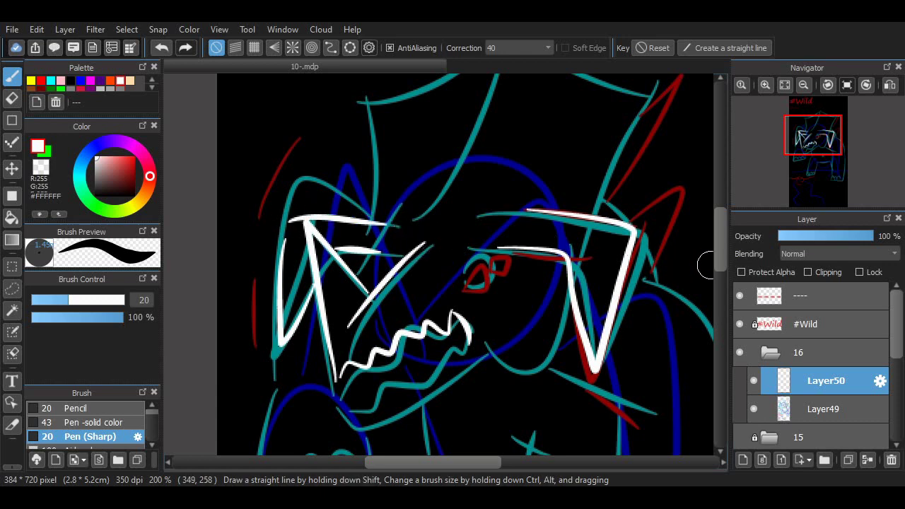
pyautogui.scroll(2, 706, 265)
pyautogui.scroll(-4, 706, 266)
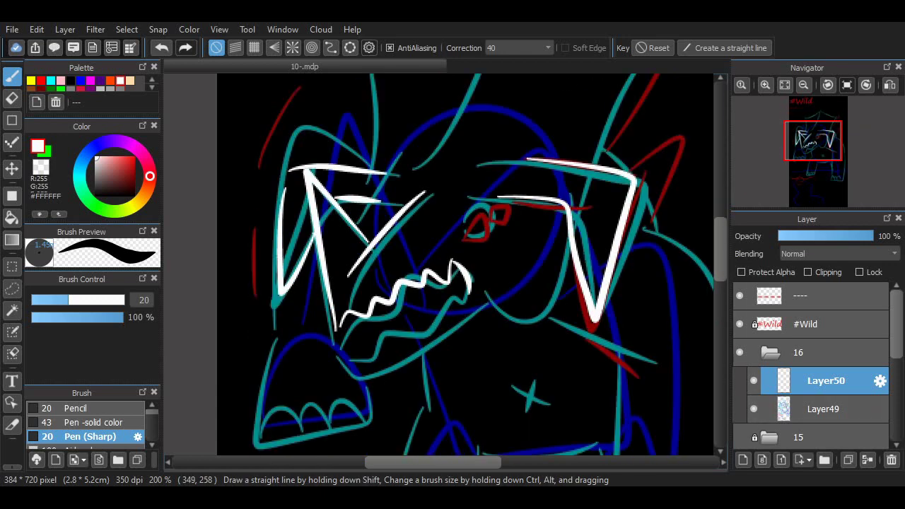
pyautogui.scroll(3, 706, 266)
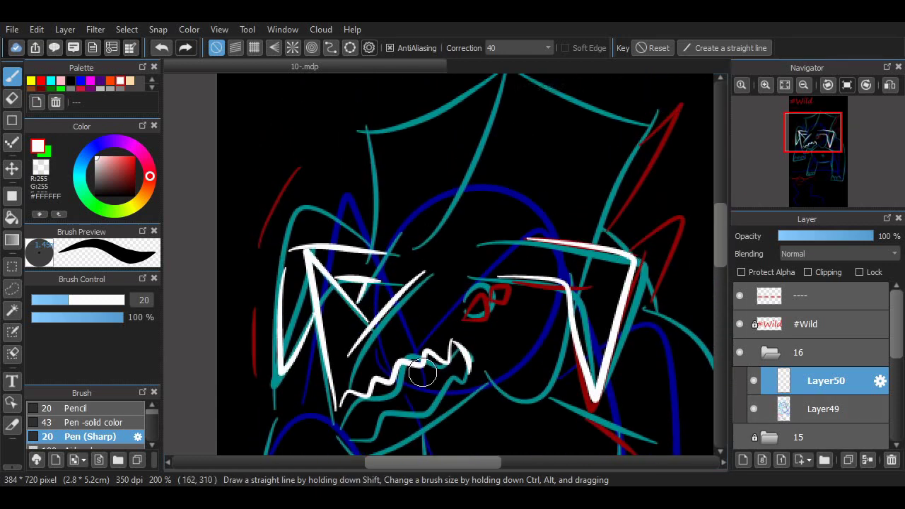
pyautogui.scroll(-3, 700, 279)
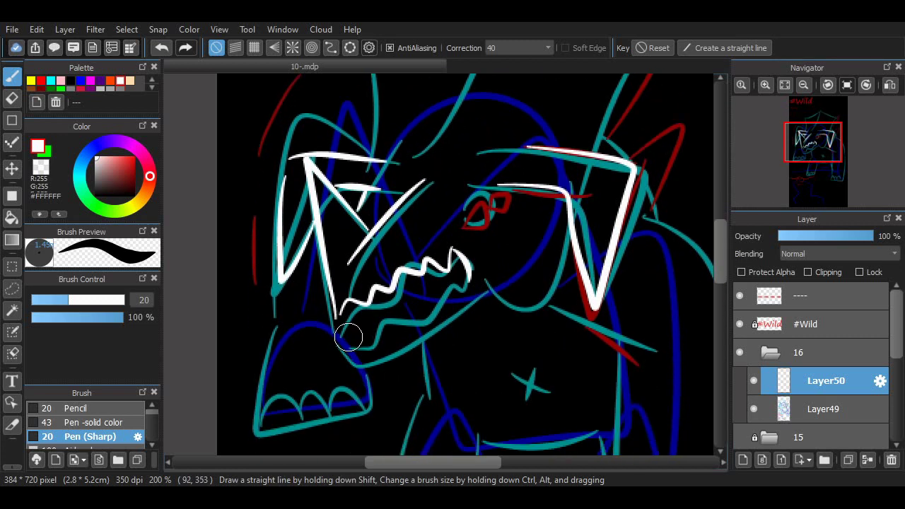
# Step: Draw the wavy lower mouth line and the long jaw edge beneath it in white
pyautogui.moveTo(430, 301); pyautogui.dragTo(461, 304)
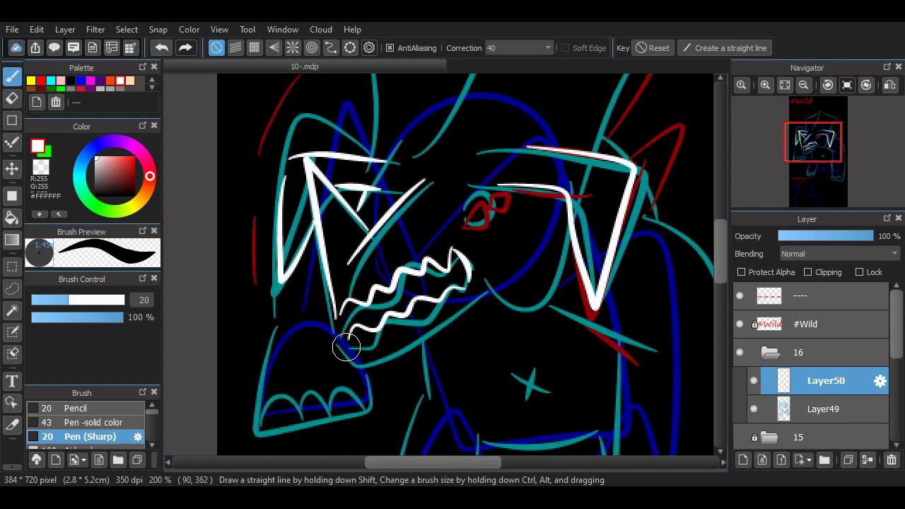
pyautogui.moveTo(373, 364); pyautogui.dragTo(510, 286)
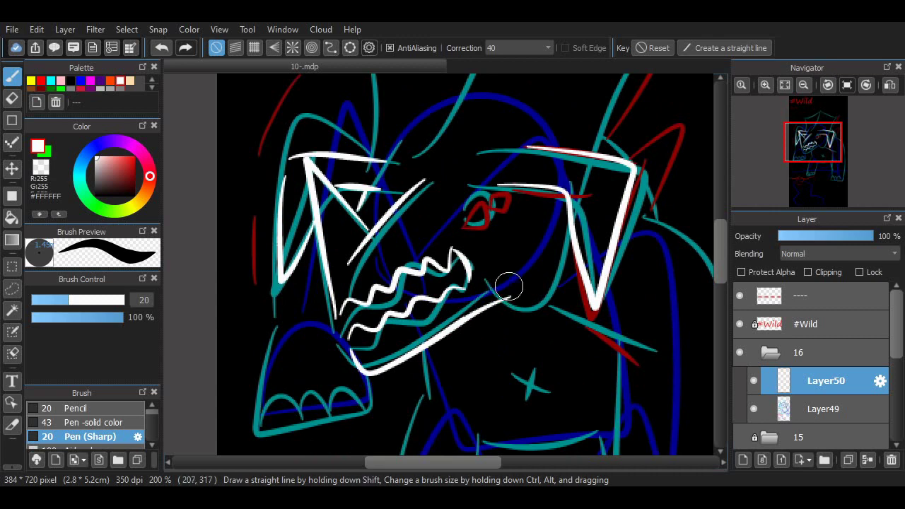
pyautogui.hotkey('ctrl', 'z')
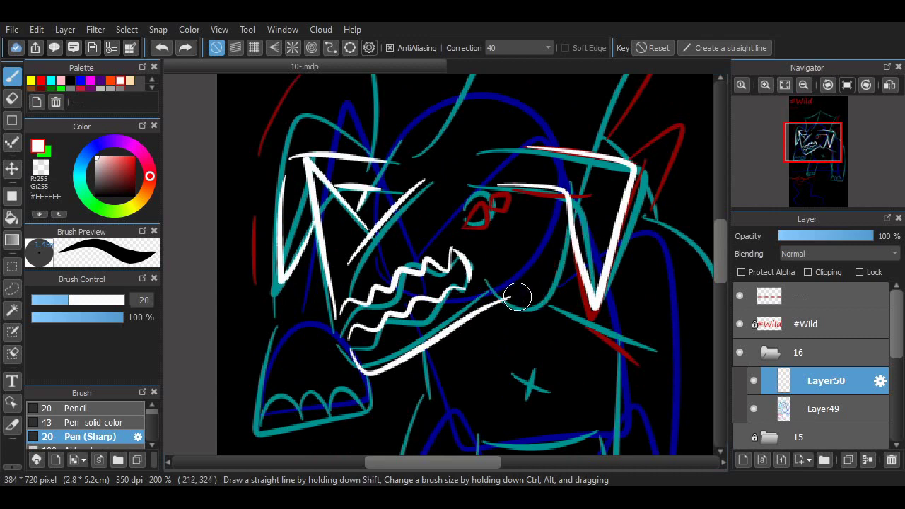
# Step: Outline the two small pointed eye shapes in white over the red corrections
pyautogui.scroll(2, 468, 290)
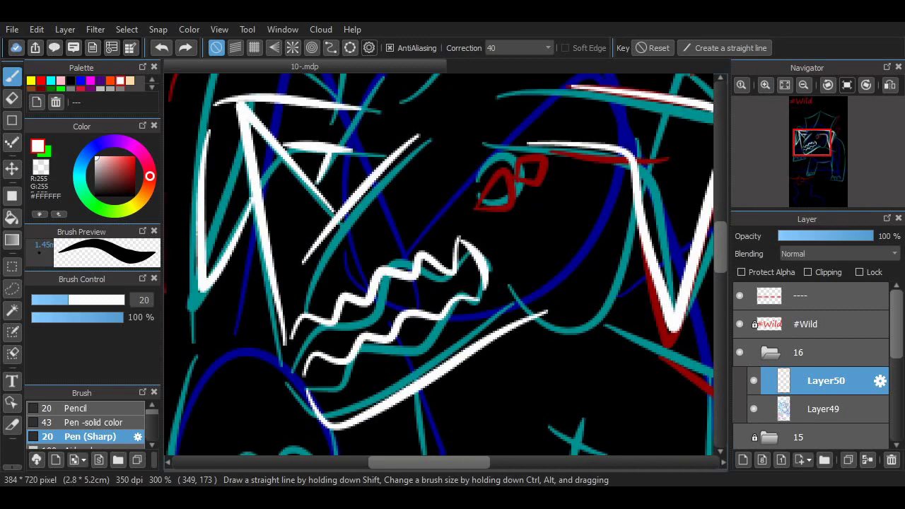
pyautogui.moveTo(468, 289)
pyautogui.mouseDown()
pyautogui.moveTo(501, 257)
pyautogui.moveTo(514, 282)
pyautogui.moveTo(542, 251)
pyautogui.moveTo(532, 266)
pyautogui.moveTo(534, 247)
pyautogui.moveTo(541, 264)
pyautogui.mouseUp()
pyautogui.hotkey('ctrl', 'z')
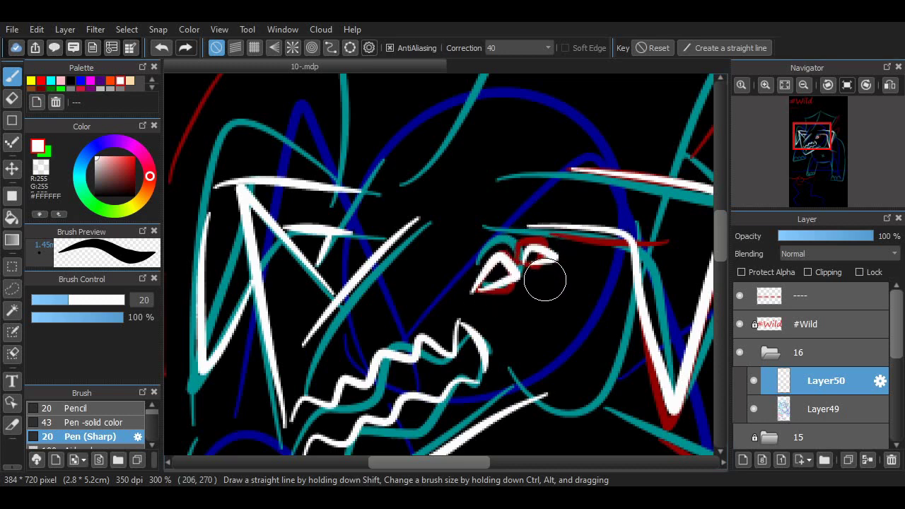
# Step: Ink the head crest in white with its central spine, both curved top edges and both side edges
pyautogui.moveTo(721, 253); pyautogui.dragTo(720, 228)
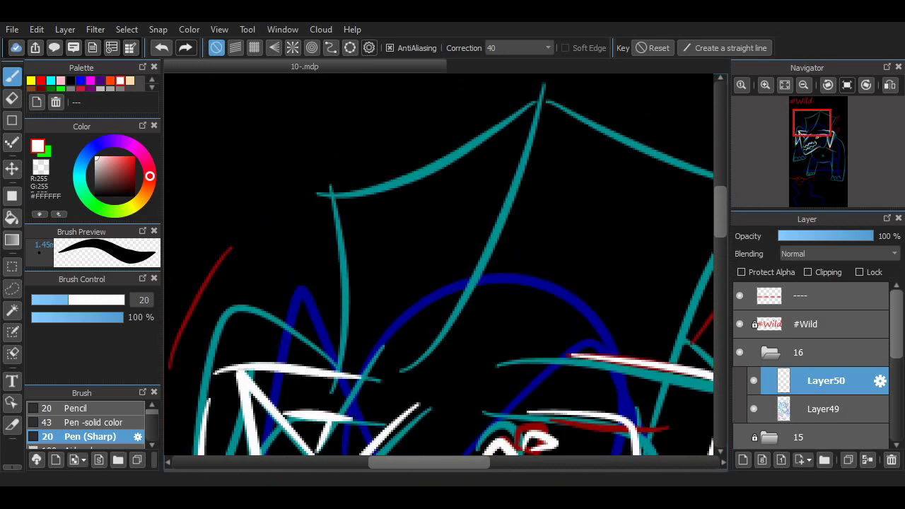
pyautogui.scroll(-1, 491, 271)
pyautogui.moveTo(443, 324); pyautogui.dragTo(502, 162)
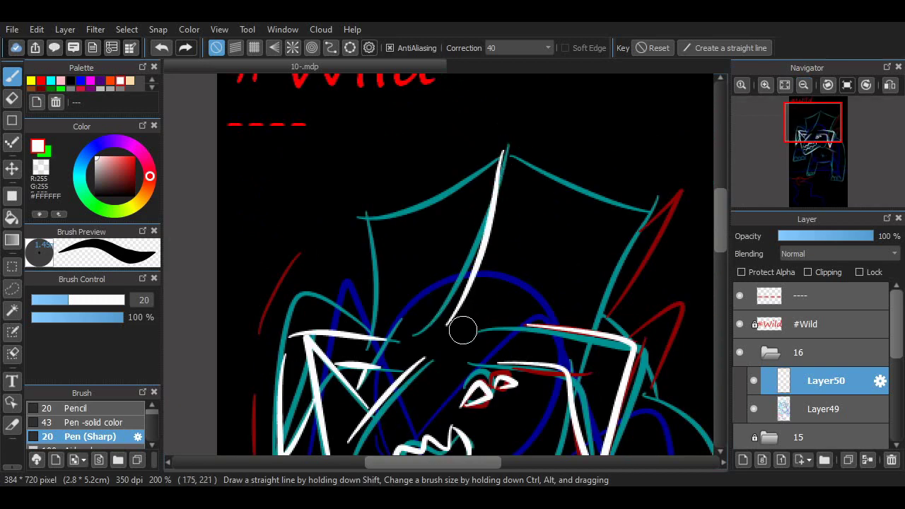
pyautogui.hotkey('ctrl', 'z')
pyautogui.moveTo(462, 328)
pyautogui.mouseDown()
pyautogui.moveTo(506, 164)
pyautogui.moveTo(645, 216)
pyautogui.mouseUp()
pyautogui.hotkey('ctrl', 'z')
pyautogui.moveTo(523, 162); pyautogui.dragTo(645, 228)
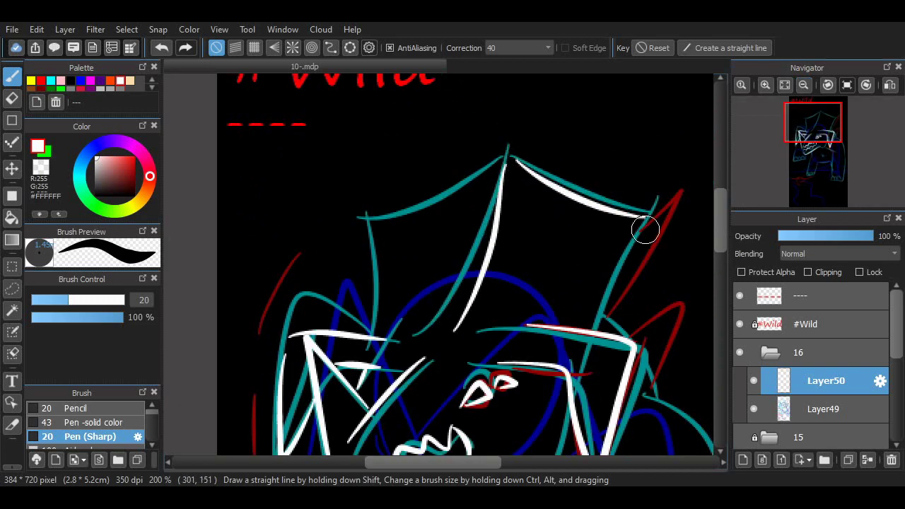
pyautogui.moveTo(616, 281); pyautogui.dragTo(603, 339)
pyautogui.moveTo(495, 170)
pyautogui.mouseDown()
pyautogui.moveTo(421, 225)
pyautogui.moveTo(378, 243)
pyautogui.moveTo(380, 339)
pyautogui.mouseUp()
pyautogui.scroll(-5, 707, 233)
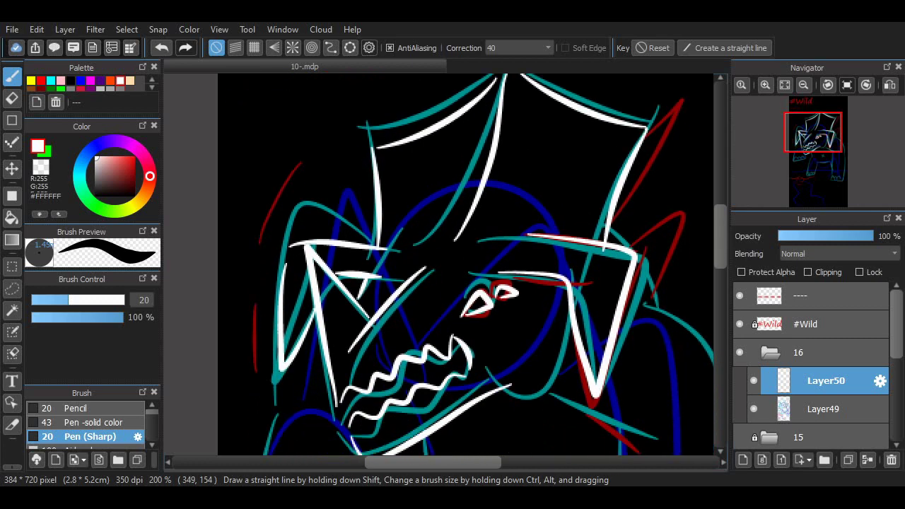
pyautogui.scroll(2, 472, 264)
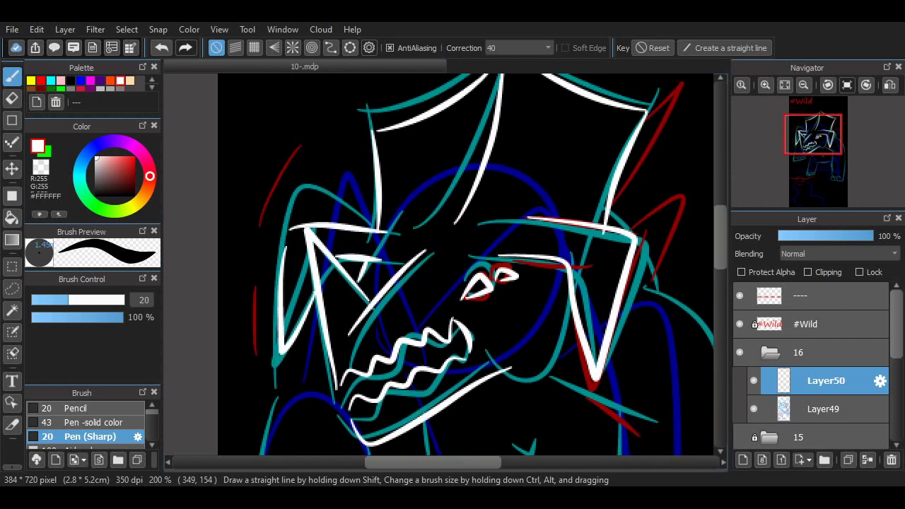
pyautogui.press('e')
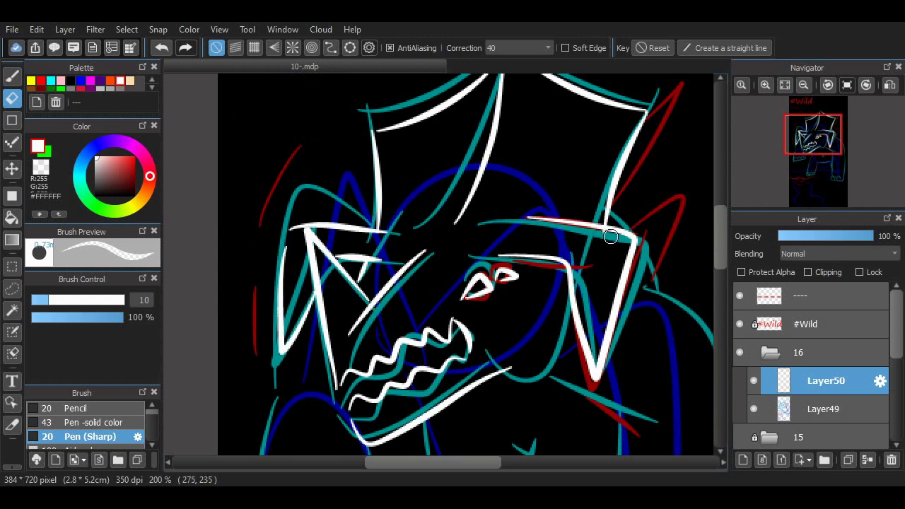
pyautogui.press('b')
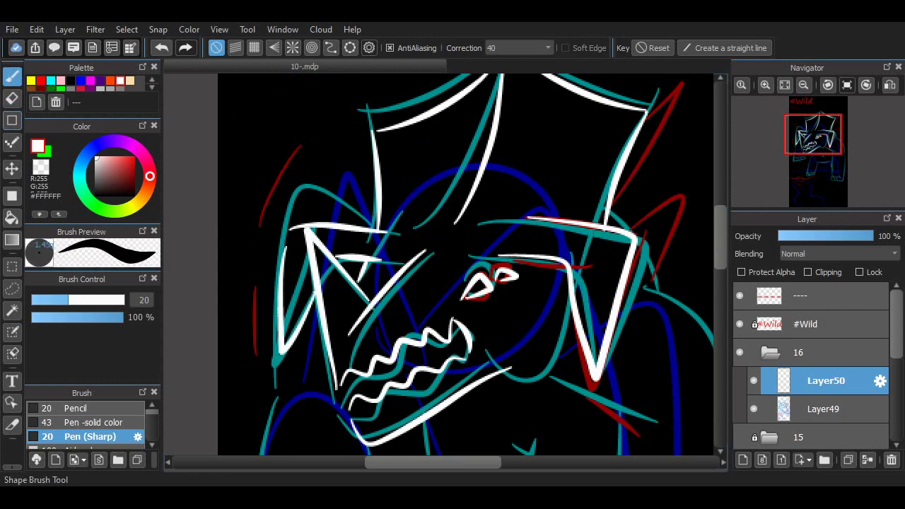
# Step: On a new layer, outline the left foreleg in white from the curved shoulder down to the flat base of the paw
pyautogui.scroll(-3, 697, 234)
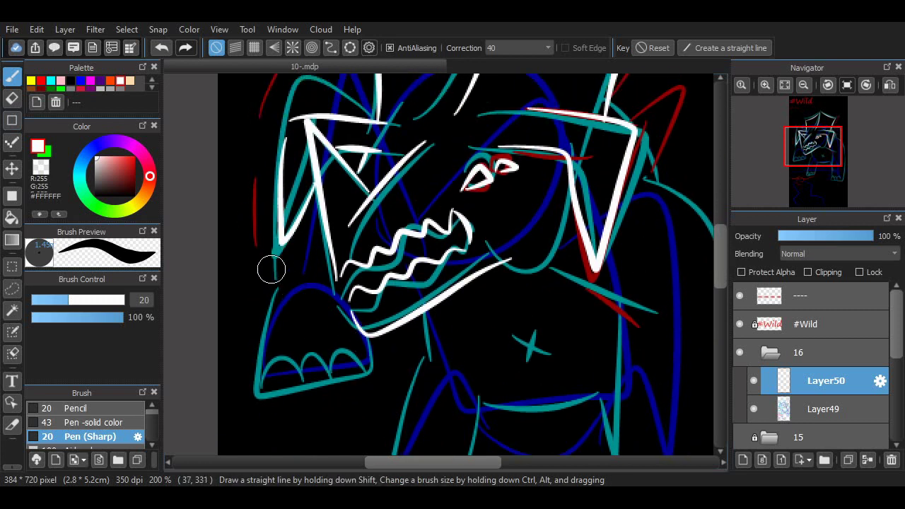
pyautogui.hotkey('ctrl', 'shift', 'n')
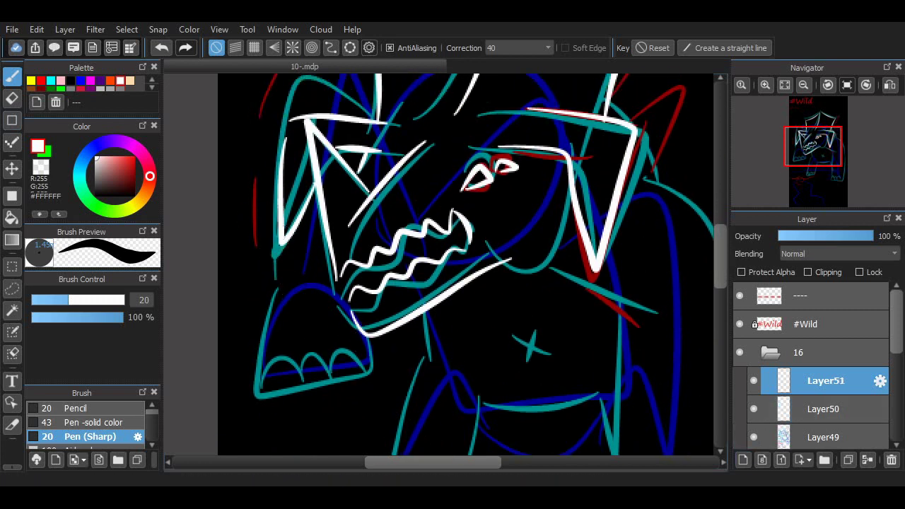
pyautogui.moveTo(622, 291)
pyautogui.mouseDown()
pyautogui.moveTo(687, 295)
pyautogui.moveTo(693, 326)
pyautogui.mouseUp()
pyautogui.moveTo(437, 377)
pyautogui.mouseDown()
pyautogui.moveTo(337, 406)
pyautogui.moveTo(344, 219)
pyautogui.moveTo(426, 143)
pyautogui.mouseUp()
pyautogui.hotkey('ctrl', 'z')
pyautogui.hotkey('ctrl', 'z')
pyautogui.moveTo(345, 194)
pyautogui.mouseDown()
pyautogui.moveTo(381, 112)
pyautogui.moveTo(443, 146)
pyautogui.mouseUp()
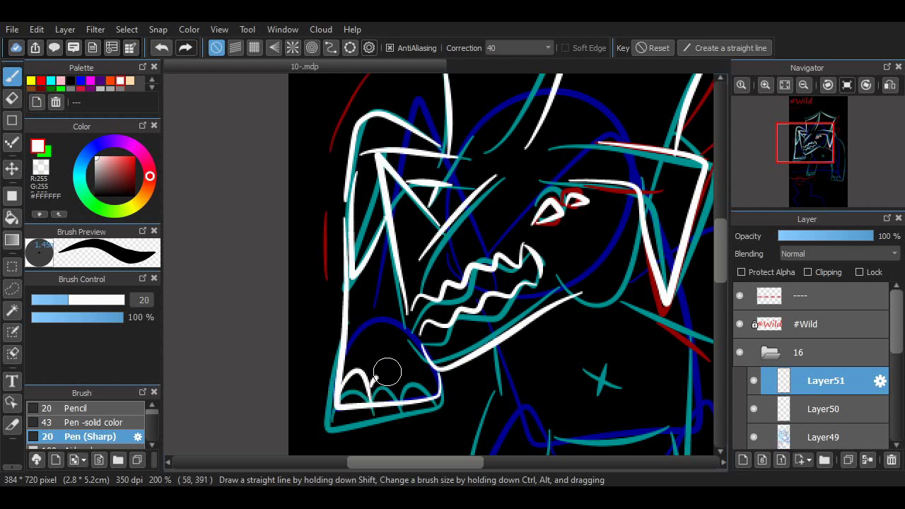
# Step: Draw three rounded toes in white along the base of the left paw
pyautogui.hotkey('ctrl', 'z')
pyautogui.hotkey('ctrl', 'z')
pyautogui.hotkey('ctrl', 'z')
pyautogui.moveTo(345, 386)
pyautogui.mouseDown()
pyautogui.moveTo(372, 373)
pyautogui.moveTo(380, 401)
pyautogui.mouseUp()
pyautogui.moveTo(380, 397); pyautogui.dragTo(405, 395)
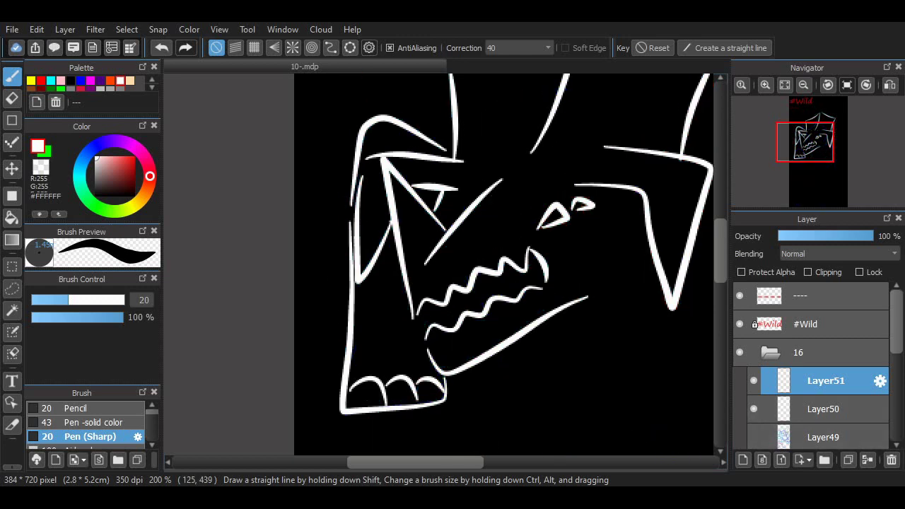
# Step: Show the sketch layer again and merge Layer51 down into Layer50, keeping the merged line art visible
pyautogui.hscroll(5, 484, 447)
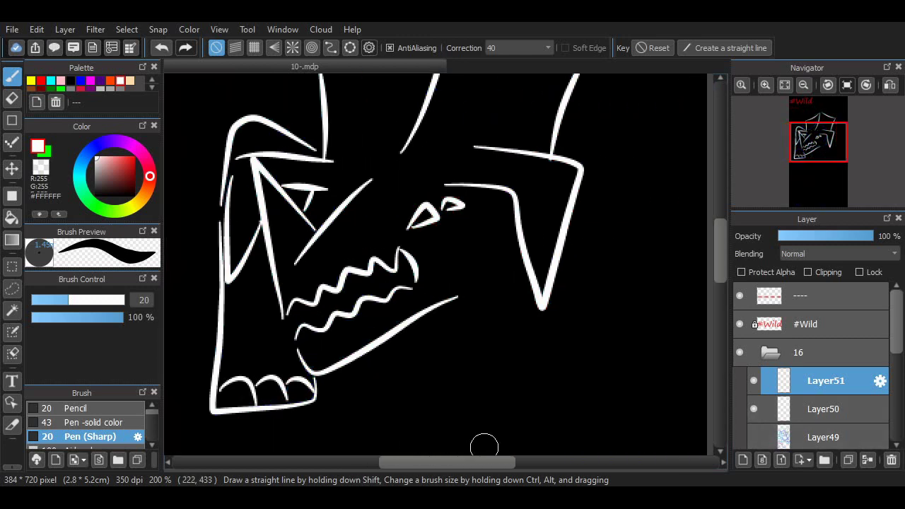
pyautogui.click(754, 437)
pyautogui.click(868, 460)
pyautogui.click(754, 380)
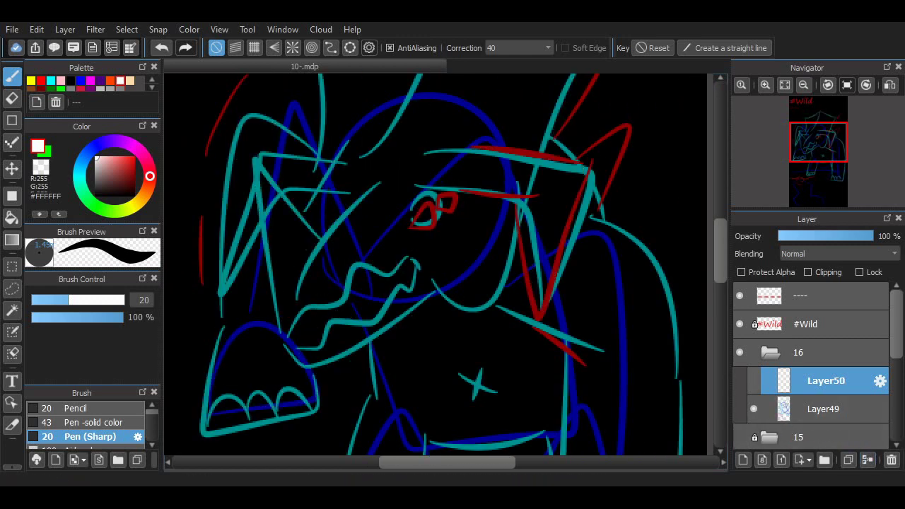
pyautogui.click(754, 381)
# Step: Draw the short slanted white line just below the right ear's tip
pyautogui.moveTo(560, 143)
pyautogui.mouseDown()
pyautogui.moveTo(609, 210)
pyautogui.moveTo(599, 175)
pyautogui.moveTo(599, 186)
pyautogui.mouseUp()
pyautogui.hotkey('ctrl', 'z')
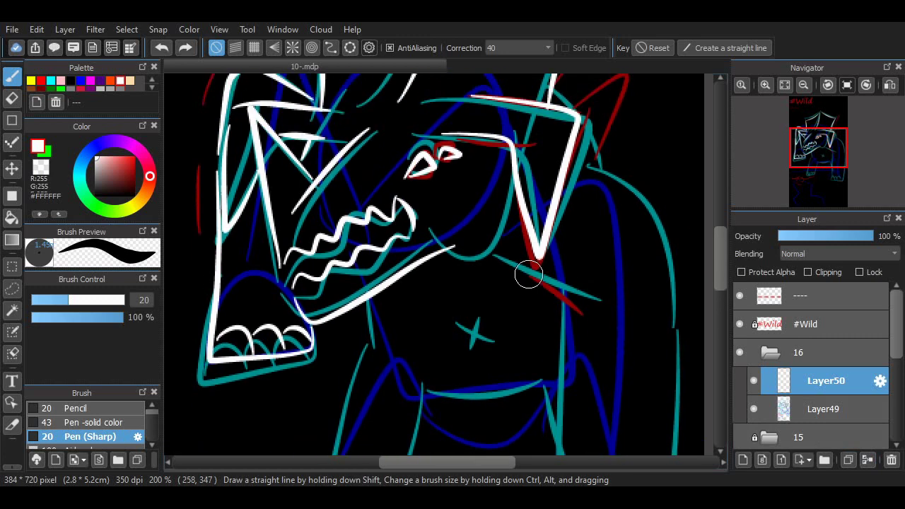
pyautogui.moveTo(526, 267); pyautogui.dragTo(593, 304)
# Step: Ink the long outer shoulder curve on the right and the short curve behind the right ear in white
pyautogui.moveTo(587, 165)
pyautogui.mouseDown()
pyautogui.moveTo(655, 240)
pyautogui.moveTo(669, 350)
pyautogui.mouseUp()
pyautogui.hotkey('ctrl', 'z')
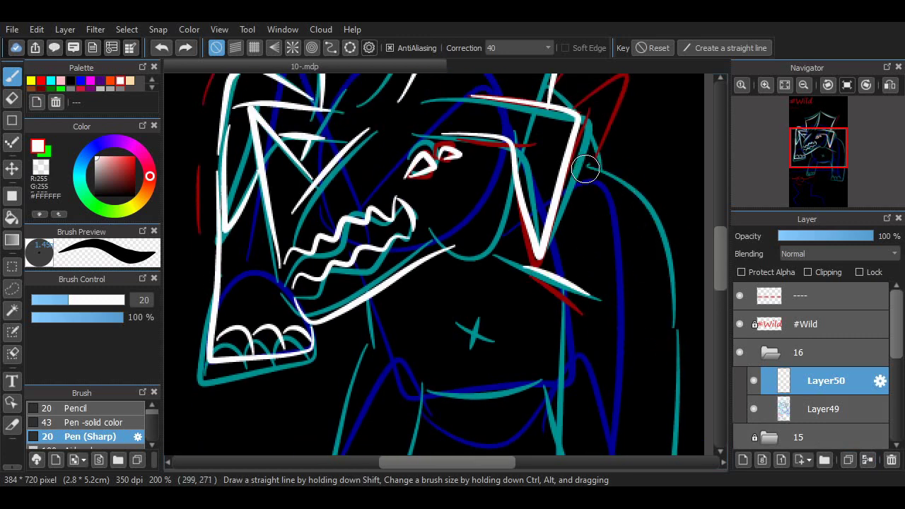
pyautogui.moveTo(587, 167); pyautogui.dragTo(681, 385)
pyautogui.moveTo(563, 96); pyautogui.dragTo(603, 166)
pyautogui.hotkey('ctrl', 'z')
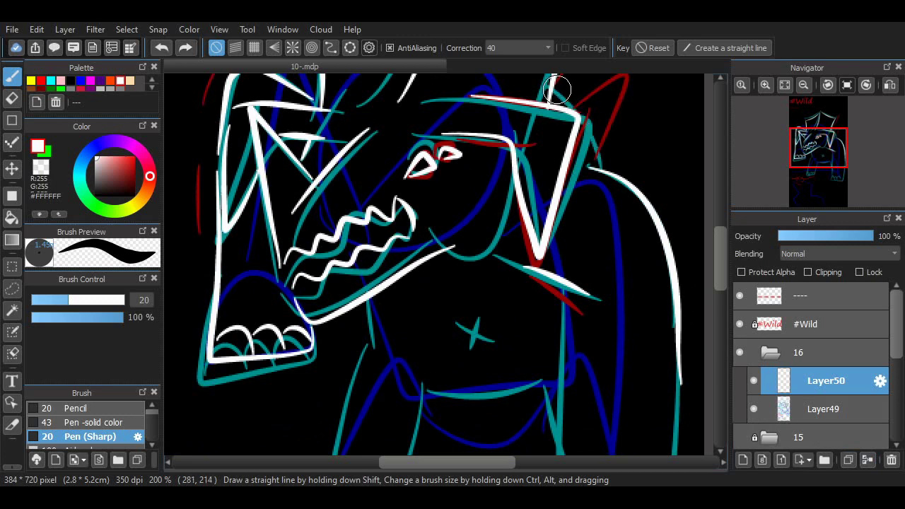
pyautogui.moveTo(558, 90); pyautogui.dragTo(602, 168)
# Step: Outline the right foreleg in white with its inner edge, curved paw base and outer edge
pyautogui.moveTo(720, 242); pyautogui.dragTo(721, 248)
pyautogui.scroll(-5, 611, 225)
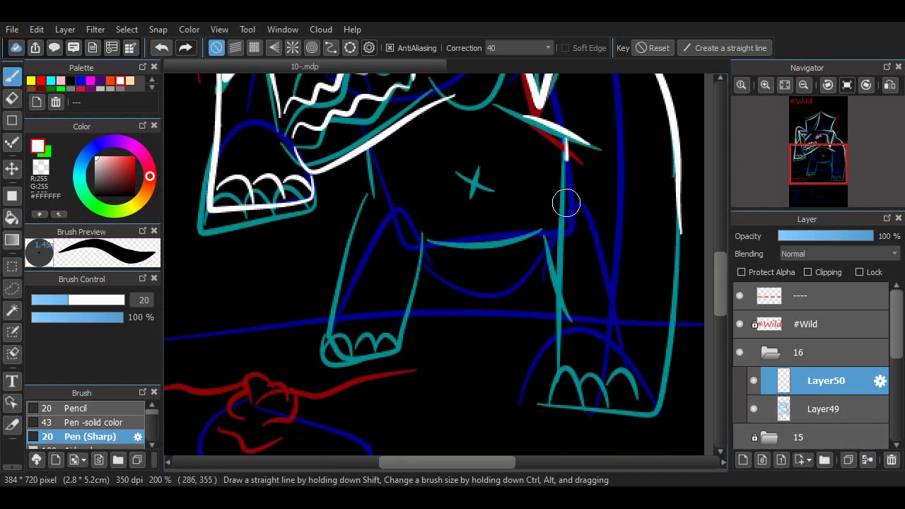
pyautogui.moveTo(566, 138)
pyautogui.mouseDown()
pyautogui.moveTo(554, 382)
pyautogui.moveTo(582, 202)
pyautogui.moveTo(553, 401)
pyautogui.moveTo(650, 414)
pyautogui.mouseUp()
pyautogui.hotkey('ctrl', 'z')
pyautogui.hotkey('ctrl', 'z')
pyautogui.moveTo(550, 401)
pyautogui.mouseDown()
pyautogui.moveTo(640, 413)
pyautogui.moveTo(664, 365)
pyautogui.moveTo(679, 262)
pyautogui.moveTo(604, 420)
pyautogui.moveTo(655, 408)
pyautogui.moveTo(681, 251)
pyautogui.mouseUp()
pyautogui.hotkey('ctrl', 'z')
pyautogui.hotkey('ctrl', 'z')
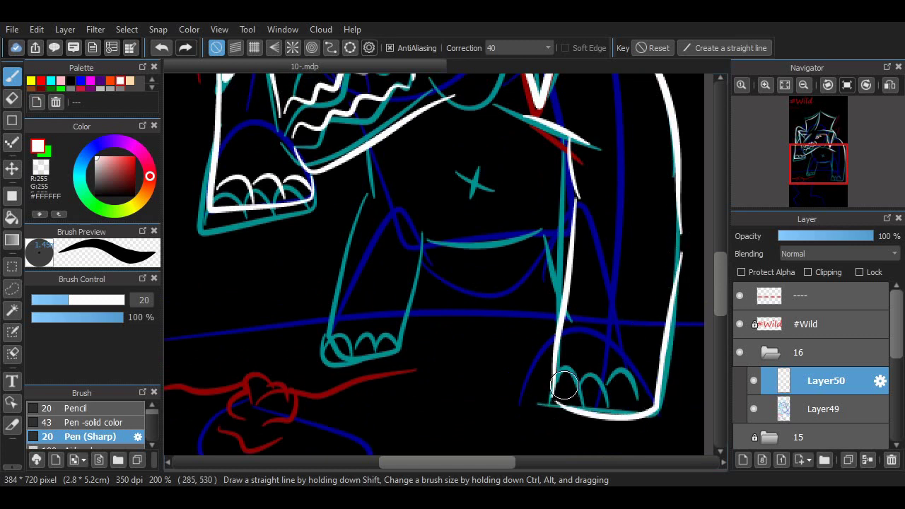
# Step: Draw the rounded toes of the right paw in white inside its base
pyautogui.moveTo(557, 383)
pyautogui.mouseDown()
pyautogui.moveTo(573, 364)
pyautogui.moveTo(589, 393)
pyautogui.moveTo(585, 415)
pyautogui.moveTo(626, 399)
pyautogui.moveTo(616, 391)
pyautogui.moveTo(650, 407)
pyautogui.mouseUp()
pyautogui.hotkey('ctrl', 'z')
pyautogui.hotkey('ctrl', 'z')
pyautogui.scroll(3, 680, 282)
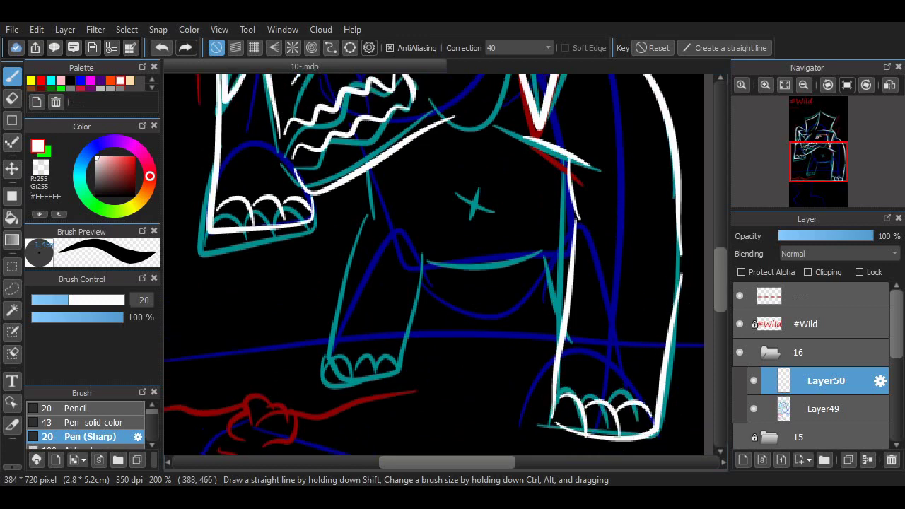
# Step: Add a curved crease across the right foreleg and a short line behind the left ear, checking the line art with the sketch hidden
pyautogui.scroll(8, 700, 283)
pyautogui.moveTo(720, 239); pyautogui.dragTo(720, 244)
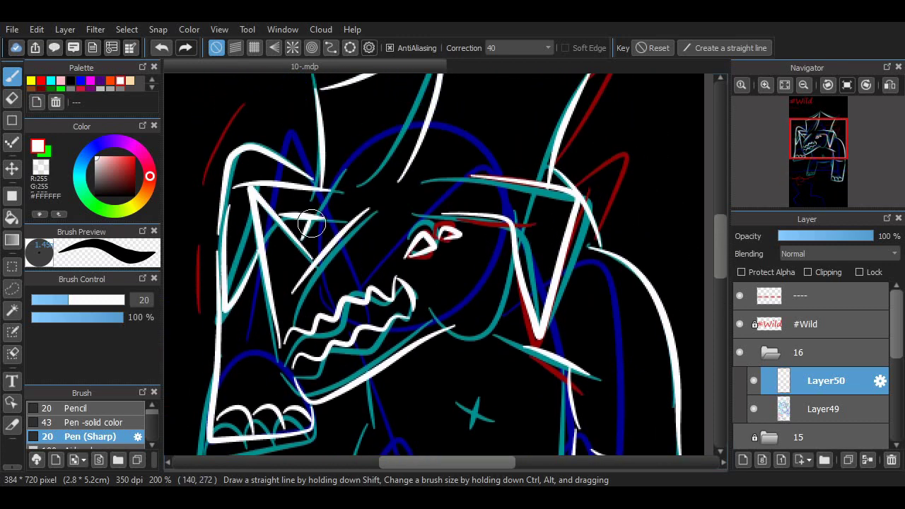
pyautogui.moveTo(241, 151); pyautogui.dragTo(253, 179)
pyautogui.click(754, 409)
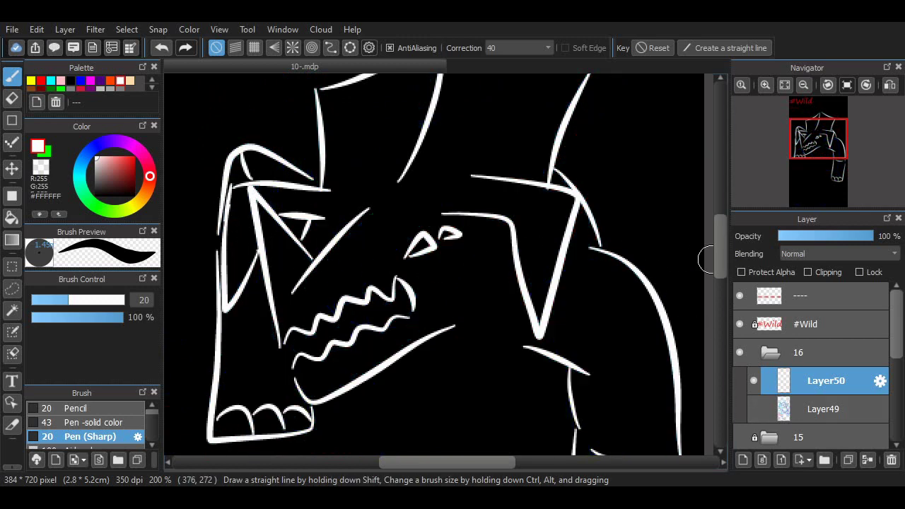
pyautogui.scroll(-8, 706, 260)
pyautogui.click(754, 409)
# Step: Draw the torso's short left side line in white from the jaw edge down toward the hind leg
pyautogui.scroll(4, 434, 264)
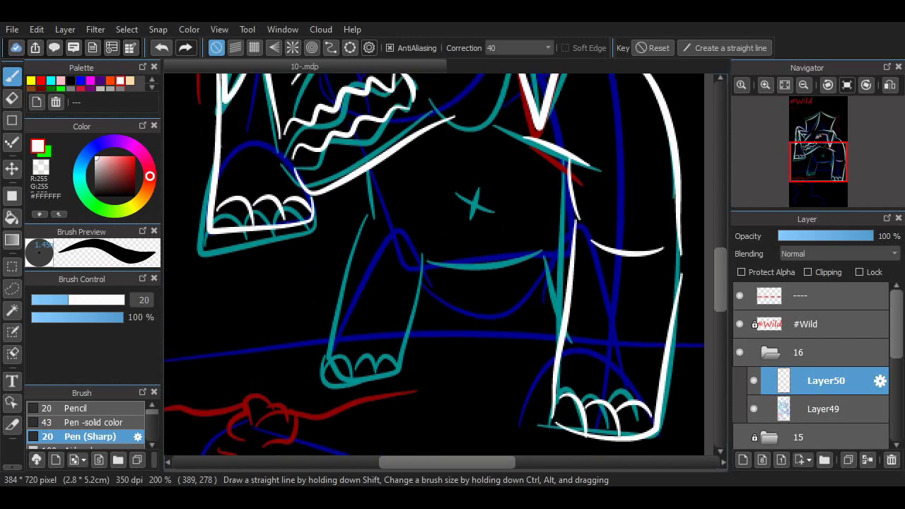
pyautogui.moveTo(363, 293); pyautogui.dragTo(356, 329)
pyautogui.hotkey('ctrl', 'z')
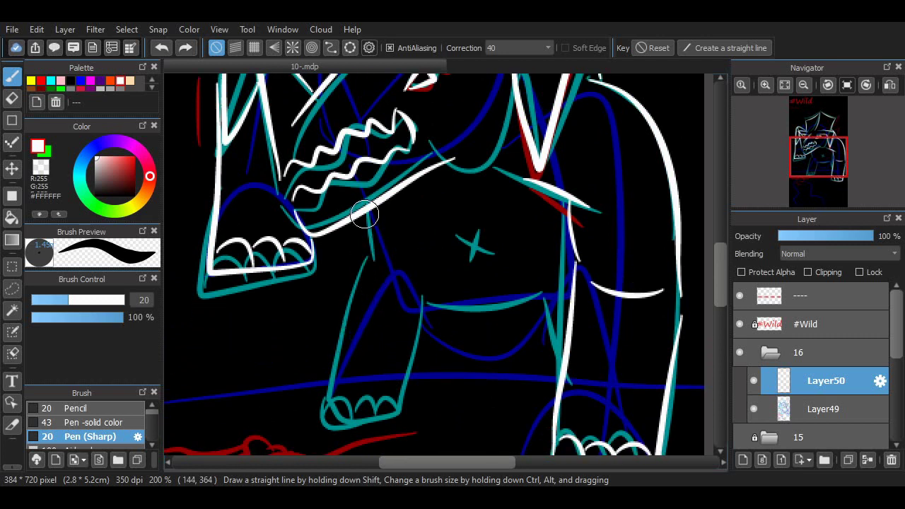
pyautogui.moveTo(370, 212)
pyautogui.mouseDown()
pyautogui.moveTo(379, 259)
pyautogui.moveTo(390, 263)
pyautogui.mouseUp()
pyautogui.hotkey('ctrl', 'z')
pyautogui.hotkey('ctrl', 'z')
pyautogui.hotkey('ctrl', 'z')
pyautogui.moveTo(363, 292)
pyautogui.mouseDown()
pyautogui.moveTo(338, 395)
pyautogui.moveTo(377, 423)
pyautogui.moveTo(432, 312)
pyautogui.mouseUp()
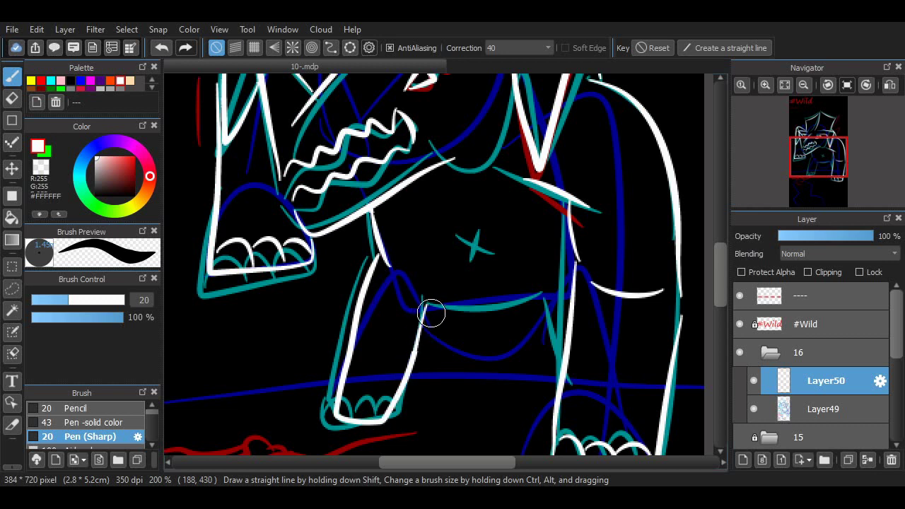
pyautogui.hotkey('ctrl', 'z')
pyautogui.moveTo(376, 254)
pyautogui.mouseDown()
pyautogui.moveTo(349, 325)
pyautogui.moveTo(394, 407)
pyautogui.mouseUp()
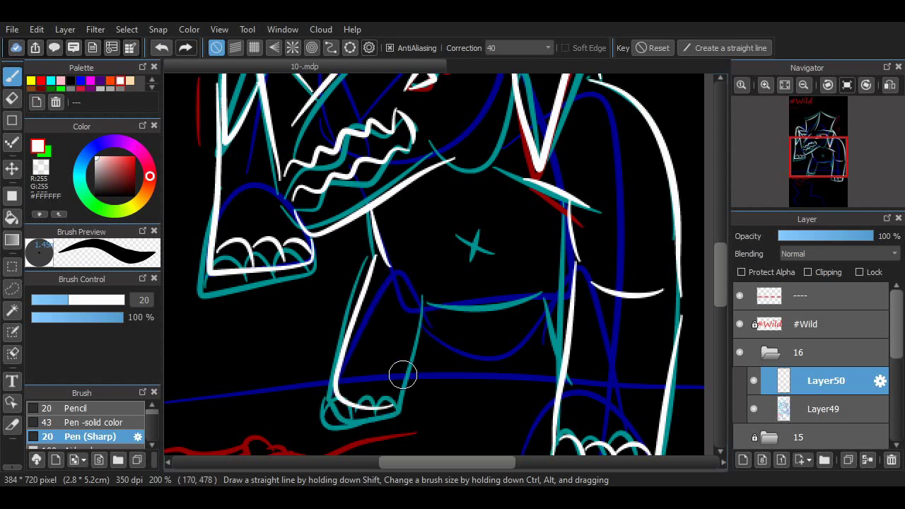
pyautogui.hotkey('ctrl', 'z')
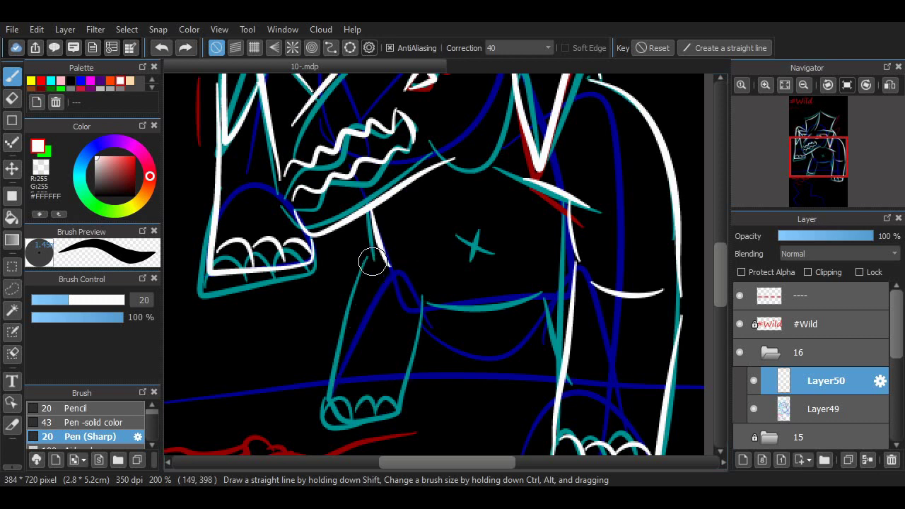
pyautogui.moveTo(356, 316); pyautogui.dragTo(394, 378)
pyautogui.hotkey('ctrl', 'z')
pyautogui.moveTo(375, 262)
pyautogui.mouseDown()
pyautogui.moveTo(340, 394)
pyautogui.moveTo(434, 390)
pyautogui.mouseUp()
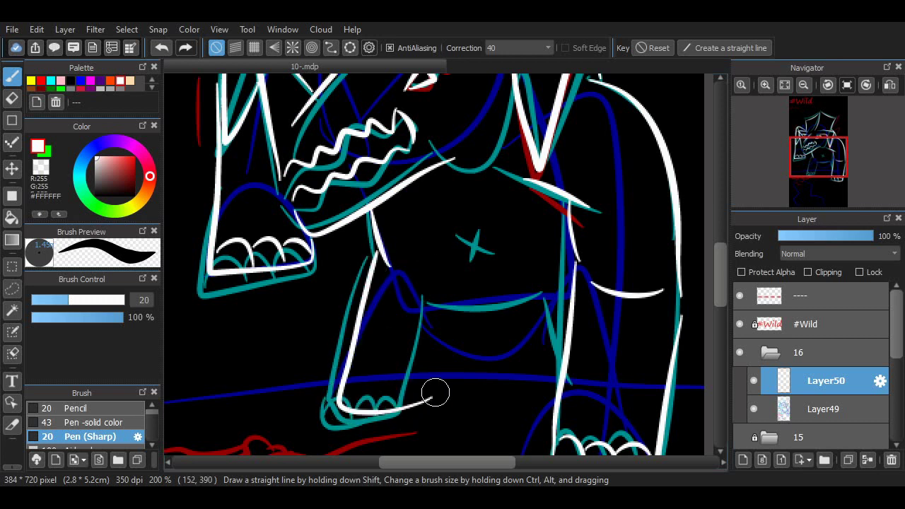
pyautogui.hotkey('ctrl', 'z')
pyautogui.moveTo(372, 256)
pyautogui.mouseDown()
pyautogui.moveTo(341, 399)
pyautogui.moveTo(430, 404)
pyautogui.mouseUp()
pyautogui.hotkey('ctrl', 'z')
pyautogui.moveTo(374, 259)
pyautogui.mouseDown()
pyautogui.moveTo(410, 384)
pyautogui.moveTo(442, 308)
pyautogui.mouseUp()
pyautogui.moveTo(366, 408); pyautogui.dragTo(370, 406)
pyautogui.hotkey('ctrl', 'z')
pyautogui.hotkey('ctrl', 'z')
pyautogui.moveTo(373, 256)
pyautogui.mouseDown()
pyautogui.moveTo(337, 381)
pyautogui.moveTo(419, 334)
pyautogui.moveTo(341, 358)
pyautogui.moveTo(379, 389)
pyautogui.moveTo(421, 304)
pyautogui.moveTo(342, 386)
pyautogui.moveTo(415, 317)
pyautogui.mouseUp()
pyautogui.hotkey('ctrl', 'z')
pyautogui.hotkey('ctrl', 'z')
pyautogui.hotkey('ctrl', 'z')
# Step: Outline the left hind leg in white with a curved foot base, rounded toes and an inner edge reaching up to the belly
pyautogui.moveTo(376, 255)
pyautogui.mouseDown()
pyautogui.moveTo(390, 399)
pyautogui.moveTo(428, 303)
pyautogui.mouseUp()
pyautogui.moveTo(381, 392); pyautogui.dragTo(391, 391)
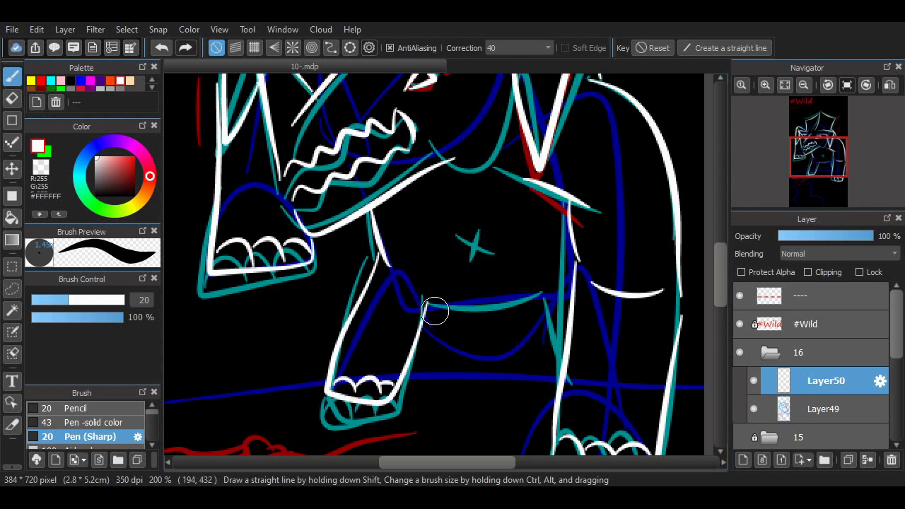
pyautogui.moveTo(422, 317); pyautogui.dragTo(431, 287)
# Step: Ink the belly's lower curve, the short thigh line beside the right foreleg and the cross mark on the belly in white
pyautogui.moveTo(429, 305)
pyautogui.mouseDown()
pyautogui.moveTo(535, 293)
pyautogui.moveTo(564, 352)
pyautogui.mouseUp()
pyautogui.hotkey('ctrl', 'z')
pyautogui.hotkey('ctrl', 'z')
pyautogui.moveTo(532, 269); pyautogui.dragTo(563, 359)
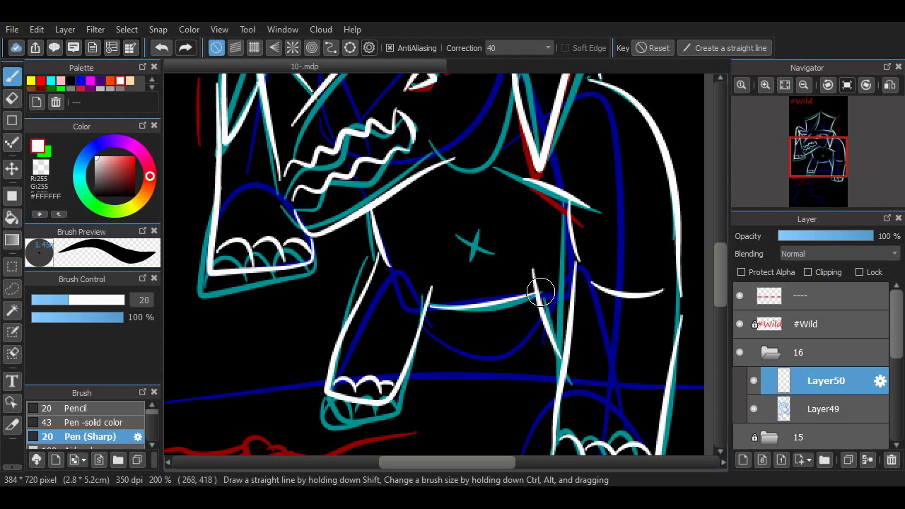
pyautogui.moveTo(481, 226); pyautogui.dragTo(467, 270)
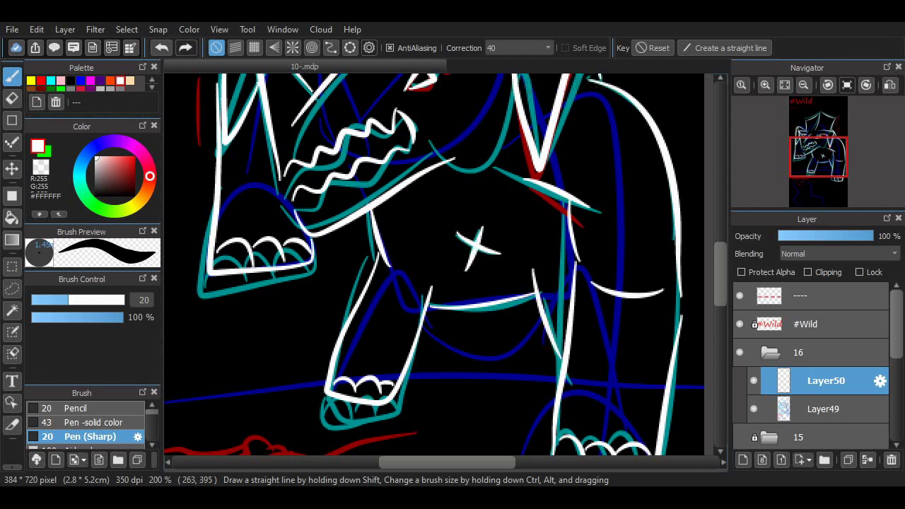
# Step: Add a new layer above the line art and draw a gently curved white ground line across the canvas behind the legs
pyautogui.scroll(-3, 694, 232)
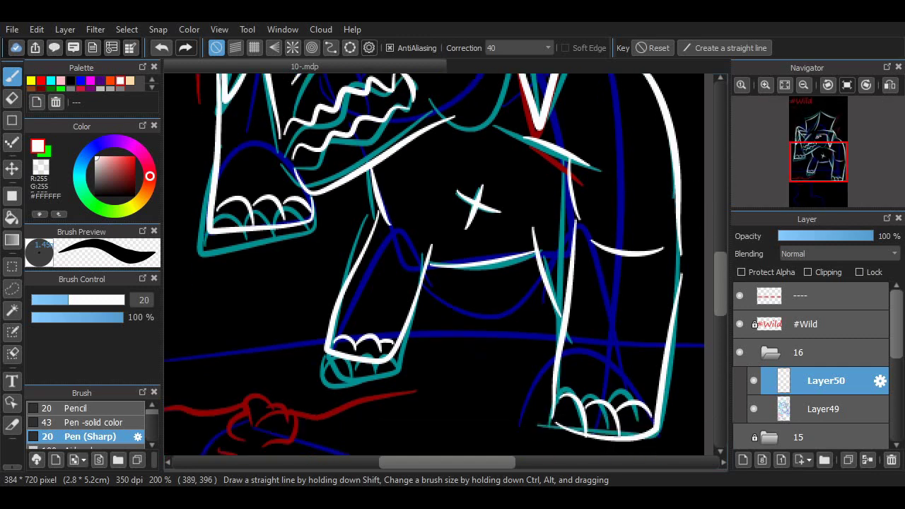
pyautogui.hotkey('ctrl', 'shift', 'n')
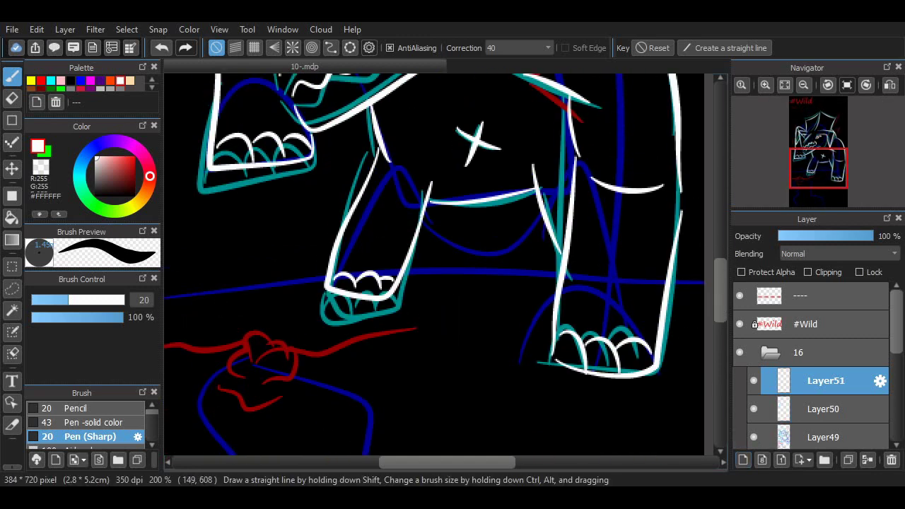
pyautogui.hotkey('ctrl', '-')
pyautogui.moveTo(234, 280); pyautogui.dragTo(531, 279)
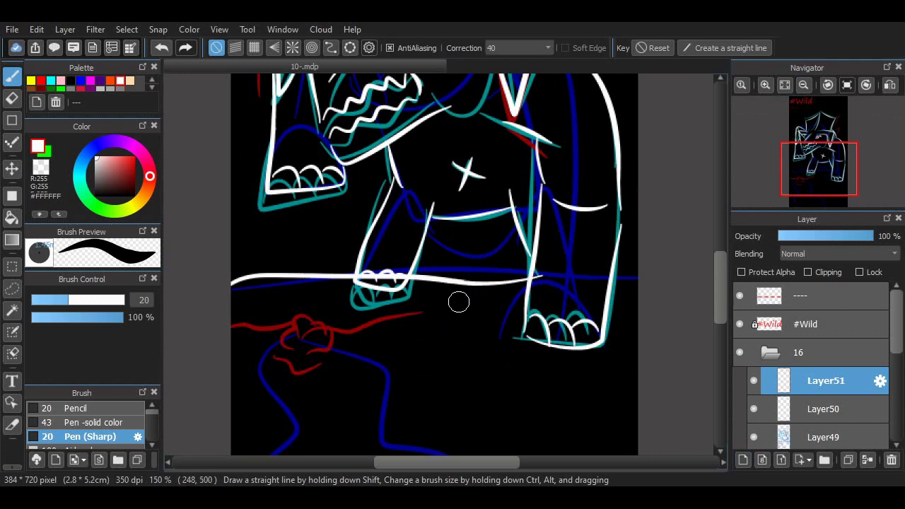
pyautogui.hotkey('ctrl', 'z')
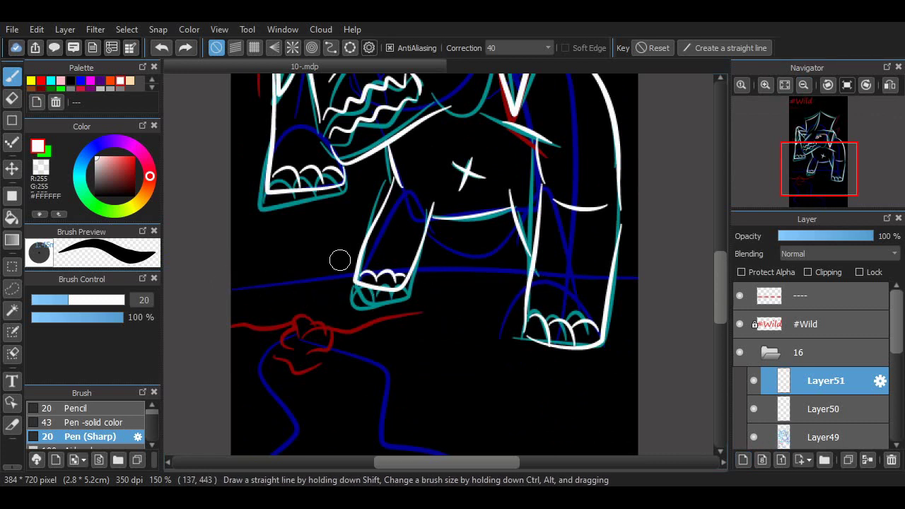
pyautogui.moveTo(225, 284); pyautogui.dragTo(637, 264)
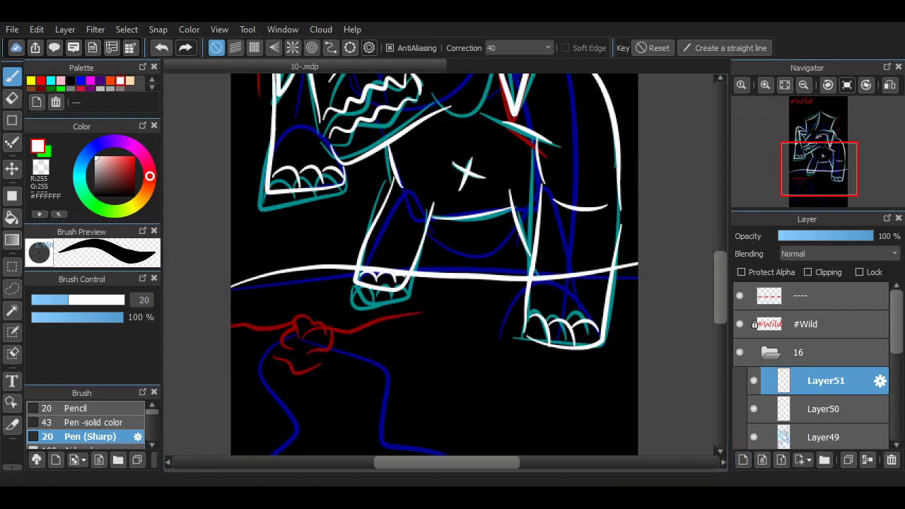
# Step: Erase the ground line where it crosses the hind leg and right foreleg, using the Pen -solid color eraser at size 32
pyautogui.press('e')
pyautogui.click(766, 85)
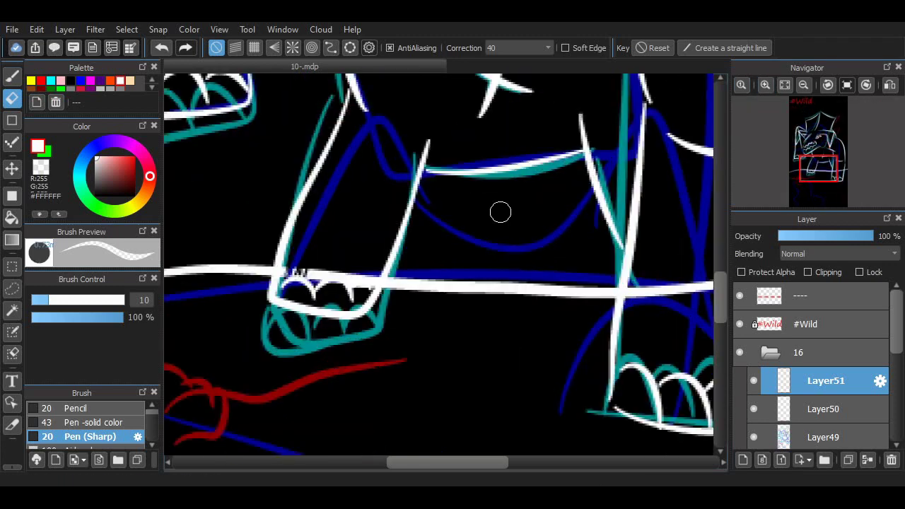
pyautogui.click(96, 423)
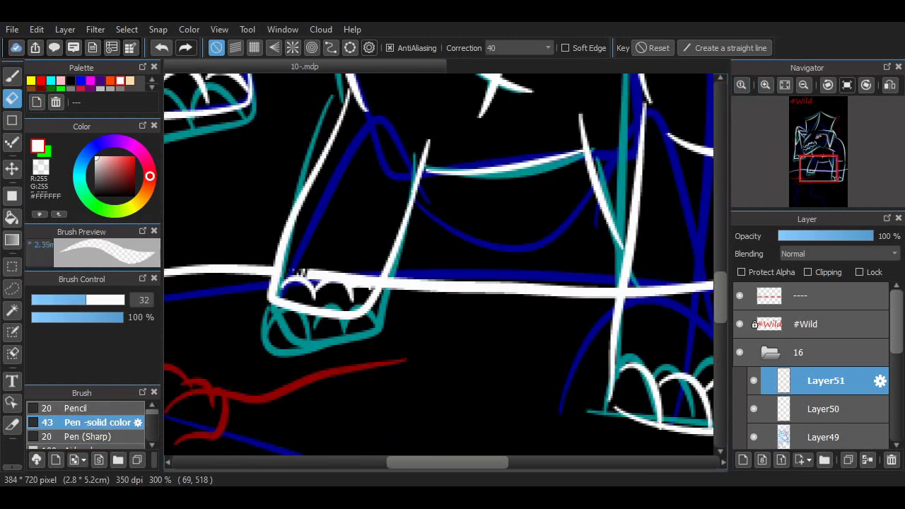
pyautogui.moveTo(292, 266)
pyautogui.mouseDown()
pyautogui.moveTo(318, 271)
pyautogui.moveTo(333, 299)
pyautogui.moveTo(372, 267)
pyautogui.moveTo(370, 288)
pyautogui.moveTo(350, 283)
pyautogui.mouseUp()
pyautogui.moveTo(410, 463); pyautogui.dragTo(469, 463)
pyautogui.moveTo(509, 271)
pyautogui.mouseDown()
pyautogui.moveTo(519, 271)
pyautogui.moveTo(503, 289)
pyautogui.moveTo(500, 270)
pyautogui.moveTo(463, 299)
pyautogui.moveTo(422, 295)
pyautogui.moveTo(404, 277)
pyautogui.moveTo(389, 297)
pyautogui.moveTo(389, 267)
pyautogui.mouseUp()
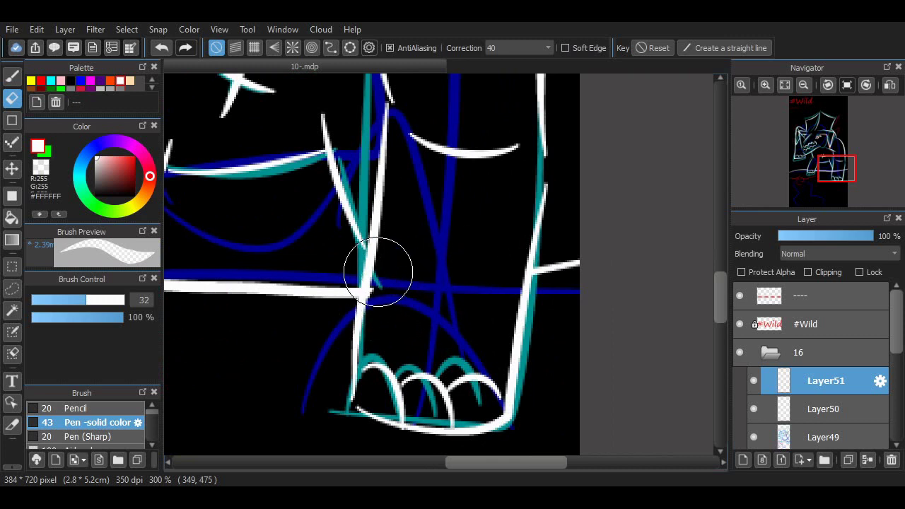
pyautogui.click(785, 85)
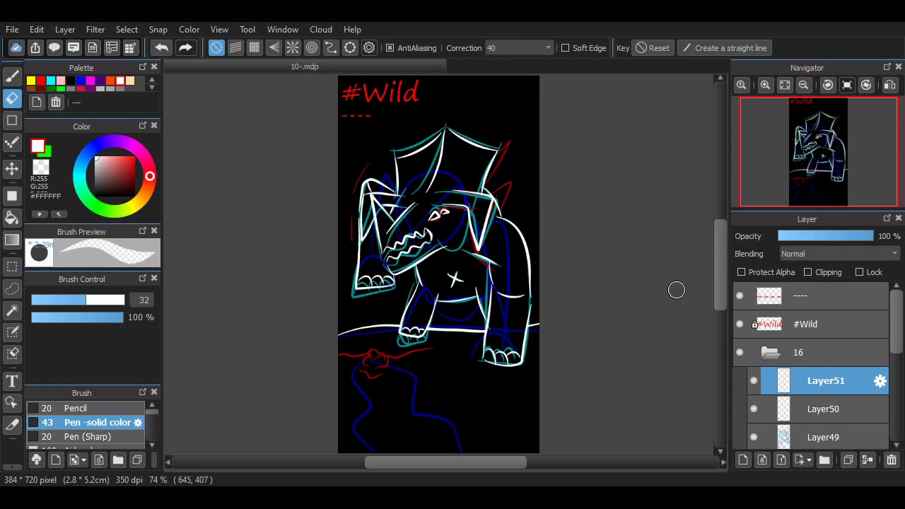
# Step: Hide the sketch layer to examine the creature and ground line in white alone, and show the sketch again
pyautogui.press('b')
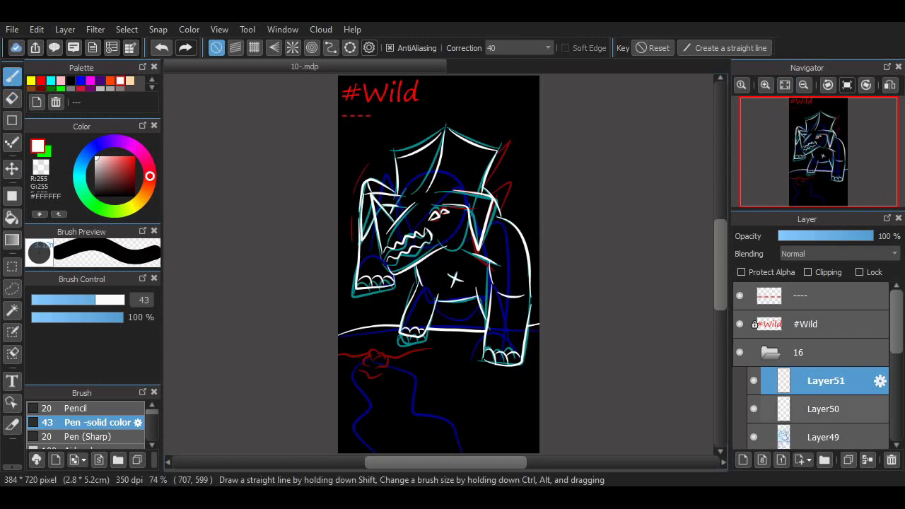
pyautogui.click(754, 381)
pyautogui.click(754, 437)
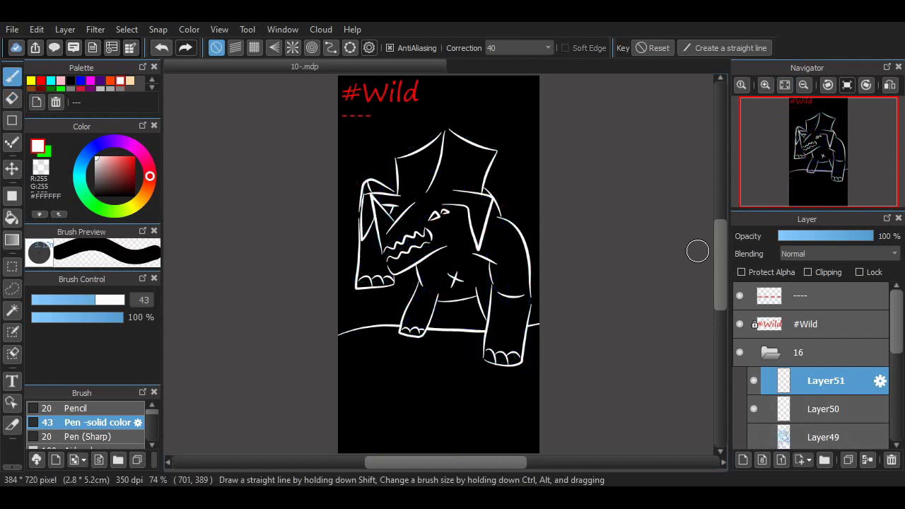
pyautogui.click(766, 85)
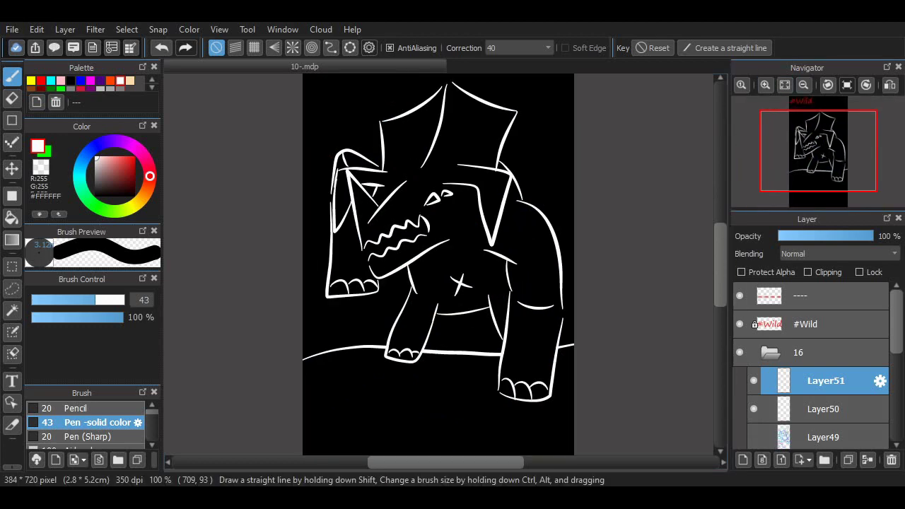
pyautogui.scroll(2, 438, 265)
pyautogui.scroll(-3, 438, 265)
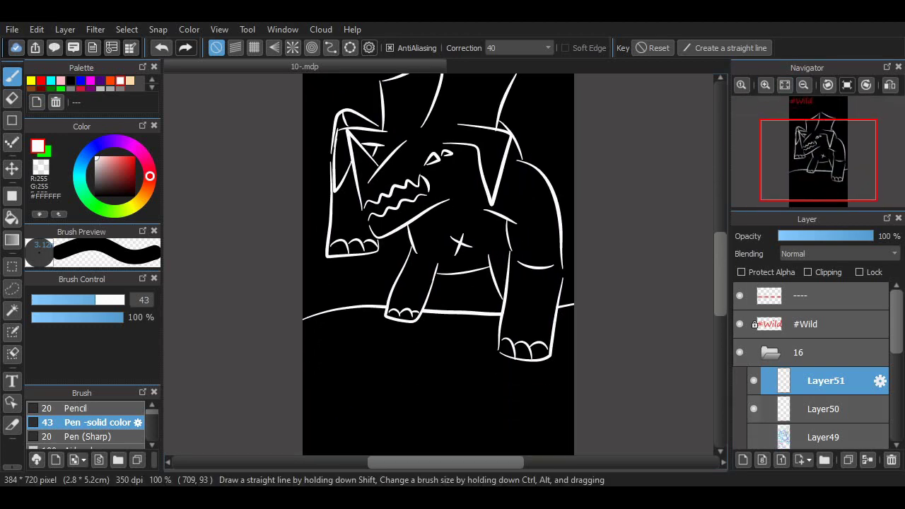
pyautogui.click(754, 438)
# Step: Ink a white oval body over the red sketch below the ground line, using Pen (Sharp) at size 20 and the ellipse snap
pyautogui.click(766, 85)
pyautogui.moveTo(720, 279); pyautogui.dragTo(720, 294)
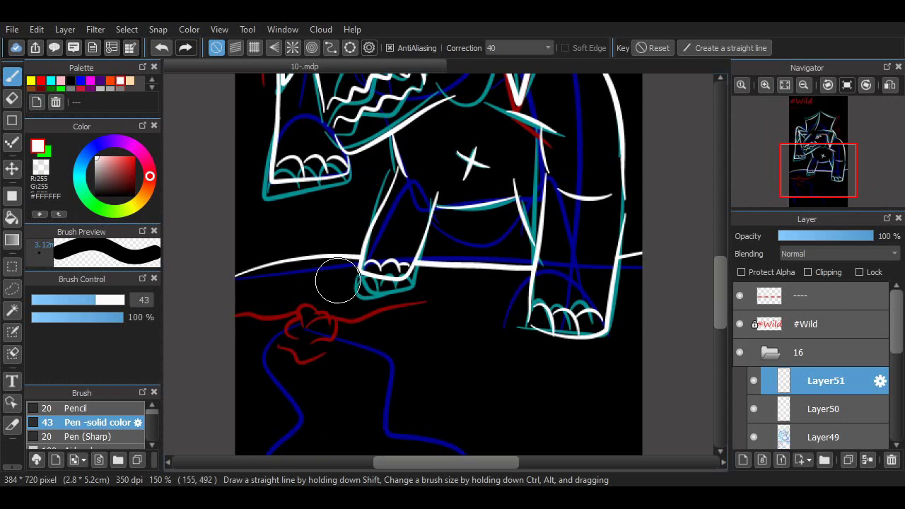
pyautogui.moveTo(283, 322); pyautogui.dragTo(292, 306)
pyautogui.click(99, 437)
pyautogui.hotkey('ctrl', 'z')
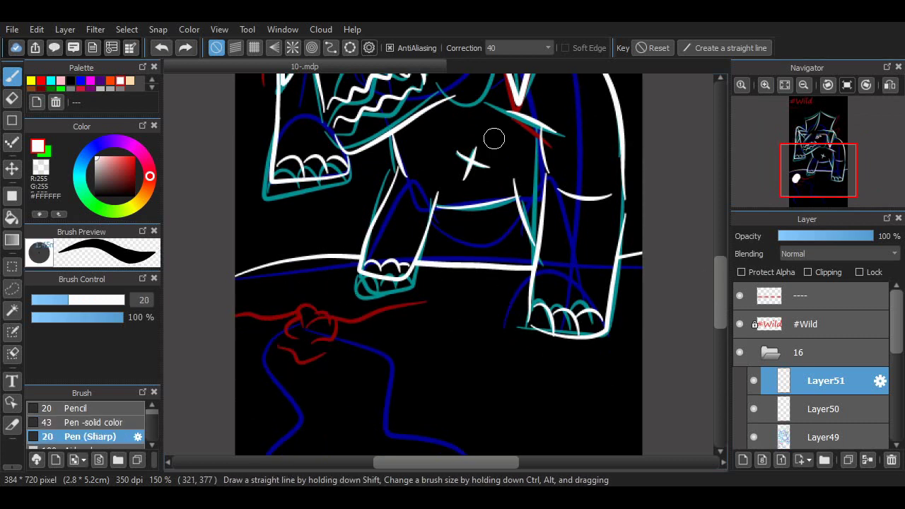
pyautogui.click(350, 47)
pyautogui.moveTo(279, 303)
pyautogui.mouseDown()
pyautogui.moveTo(344, 361)
pyautogui.moveTo(345, 346)
pyautogui.mouseUp()
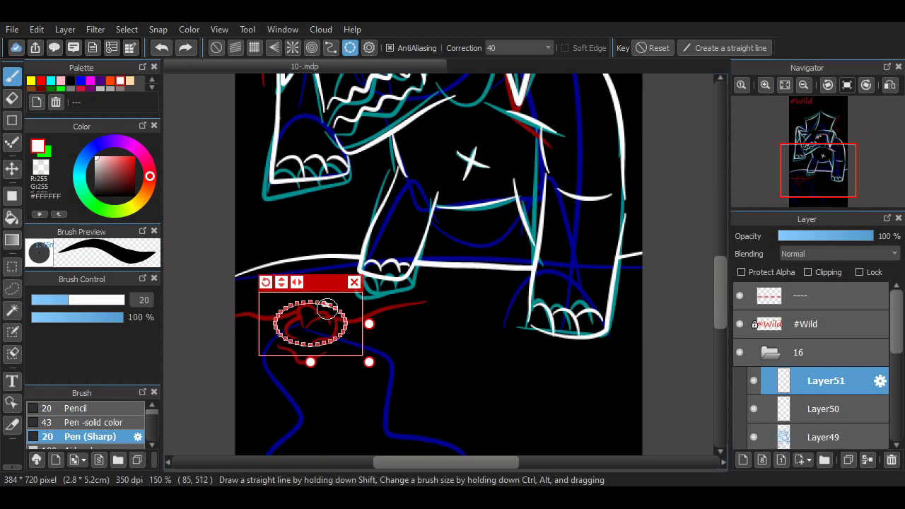
pyautogui.moveTo(325, 286)
pyautogui.mouseDown()
pyautogui.moveTo(328, 297)
pyautogui.moveTo(282, 340)
pyautogui.moveTo(348, 314)
pyautogui.mouseUp()
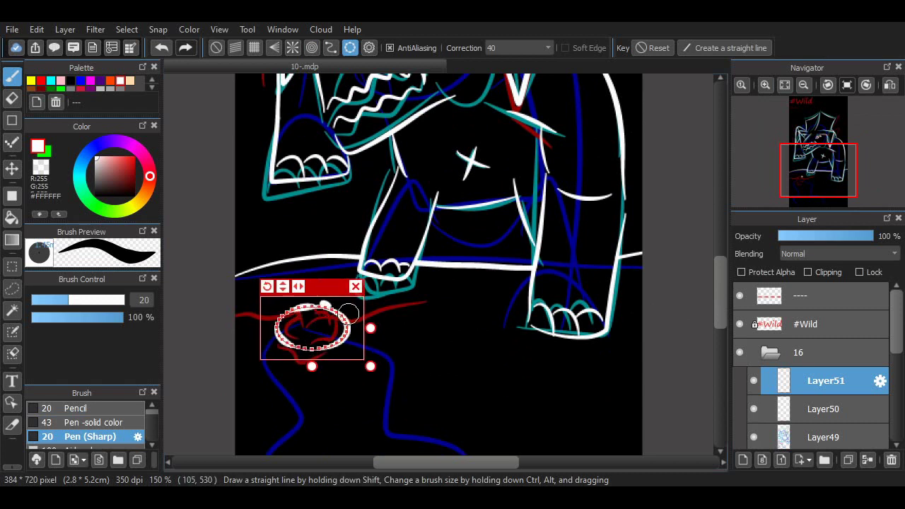
pyautogui.click(217, 47)
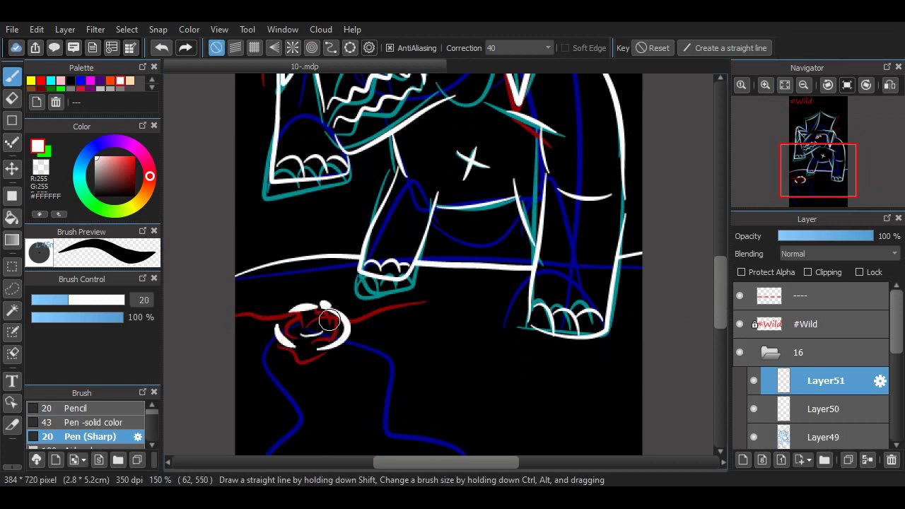
# Step: Draw bent white limbs spreading outward from the oval body toward both sides, above and below
pyautogui.moveTo(341, 345)
pyautogui.mouseDown()
pyautogui.moveTo(398, 388)
pyautogui.moveTo(406, 420)
pyautogui.mouseUp()
pyautogui.hotkey('ctrl', 'z')
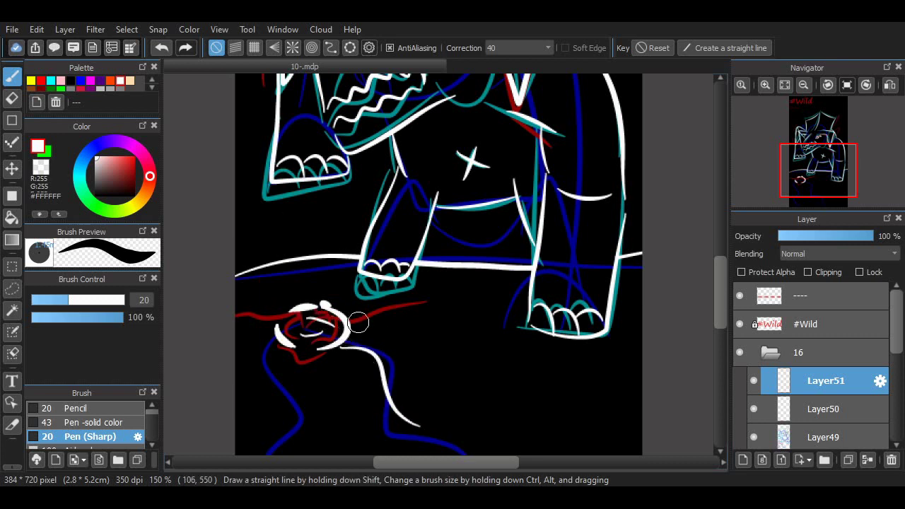
pyautogui.moveTo(358, 325); pyautogui.dragTo(397, 347)
pyautogui.hotkey('ctrl', 'z')
pyautogui.hotkey('ctrl', 'z')
pyautogui.moveTo(341, 340)
pyautogui.mouseDown()
pyautogui.moveTo(411, 404)
pyautogui.moveTo(375, 325)
pyautogui.mouseUp()
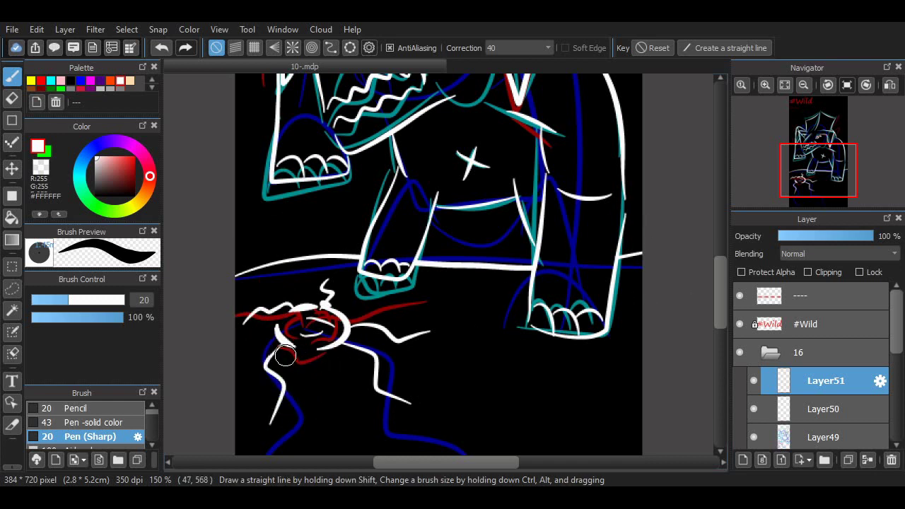
# Step: Add short curved strokes inside the oval's lower rim and small white branches on and between the limbs
pyautogui.moveTo(298, 336); pyautogui.dragTo(304, 348)
pyautogui.moveTo(315, 347); pyautogui.dragTo(333, 342)
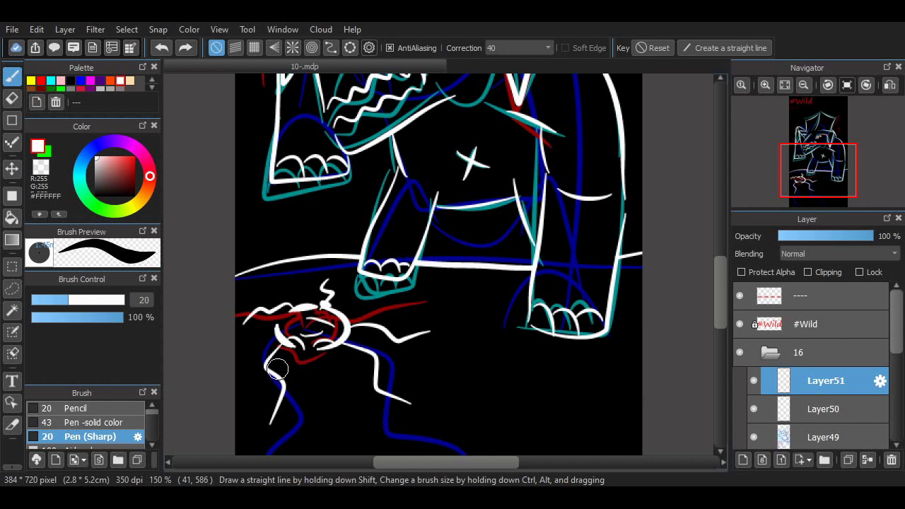
pyautogui.moveTo(277, 369)
pyautogui.mouseDown()
pyautogui.moveTo(347, 360)
pyautogui.moveTo(327, 362)
pyautogui.moveTo(375, 347)
pyautogui.moveTo(406, 322)
pyautogui.mouseUp()
pyautogui.hotkey('ctrl', 'z')
pyautogui.moveTo(325, 293); pyautogui.dragTo(342, 307)
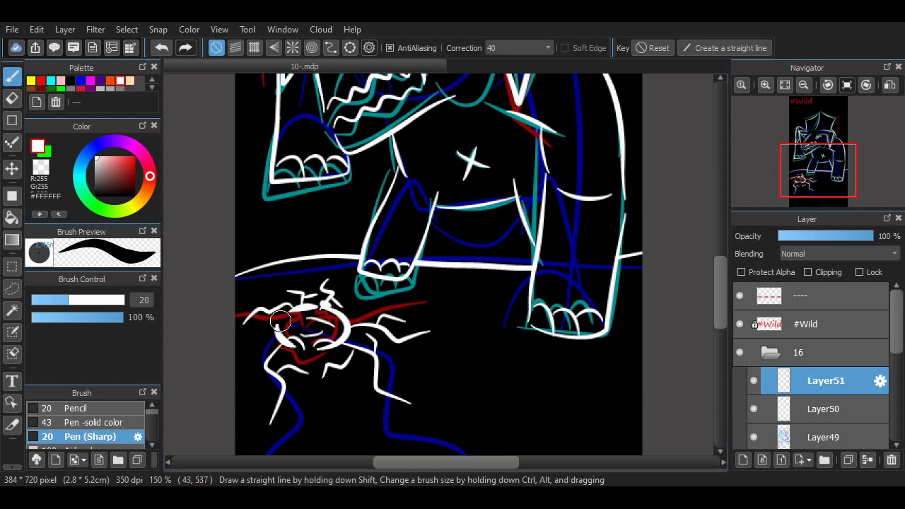
# Step: Hide the sketch layer and merge the ground and small creature layer down into the line art on Layer50
pyautogui.moveTo(720, 295); pyautogui.dragTo(721, 257)
pyautogui.click(754, 438)
pyautogui.scroll(-6, 439, 264)
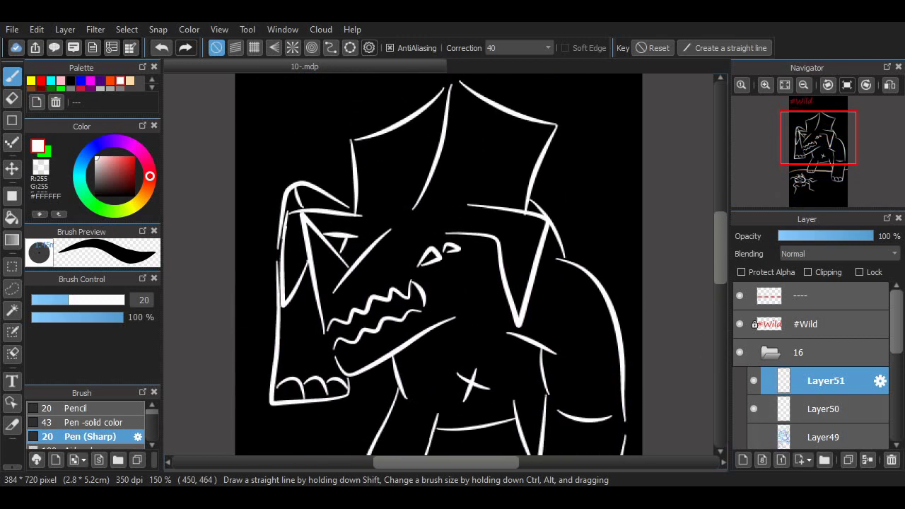
pyautogui.scroll(1, 438, 264)
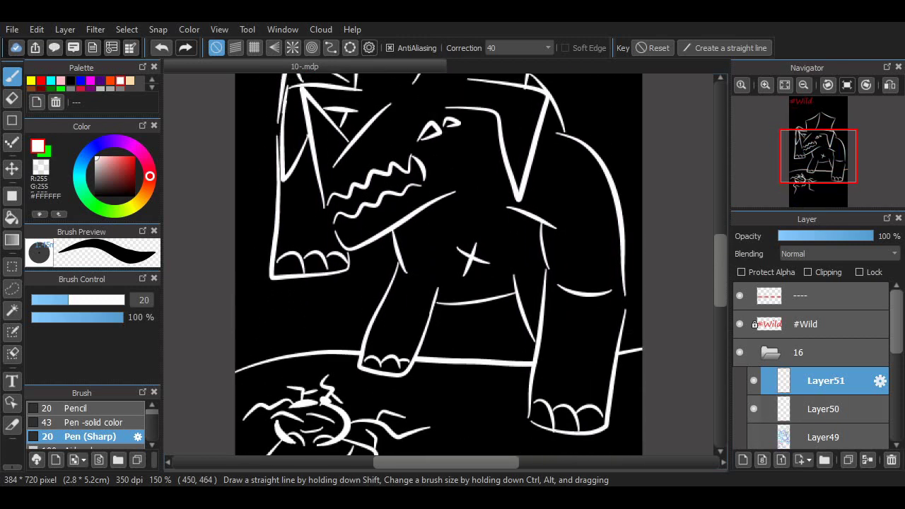
pyautogui.click(867, 460)
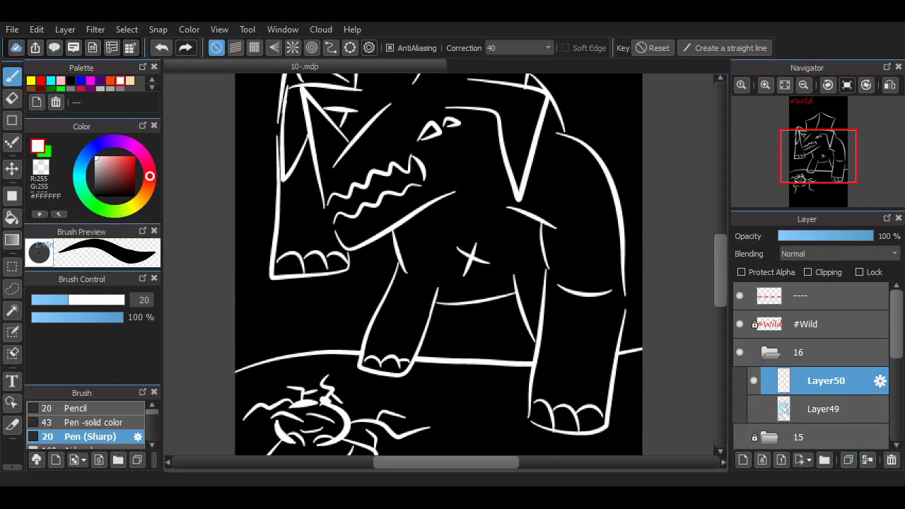
# Step: Draw a slanted white brow line over the right eye up to the head contour, undoing and redrawing the unsatisfactory strokes
pyautogui.scroll(3, 438, 265)
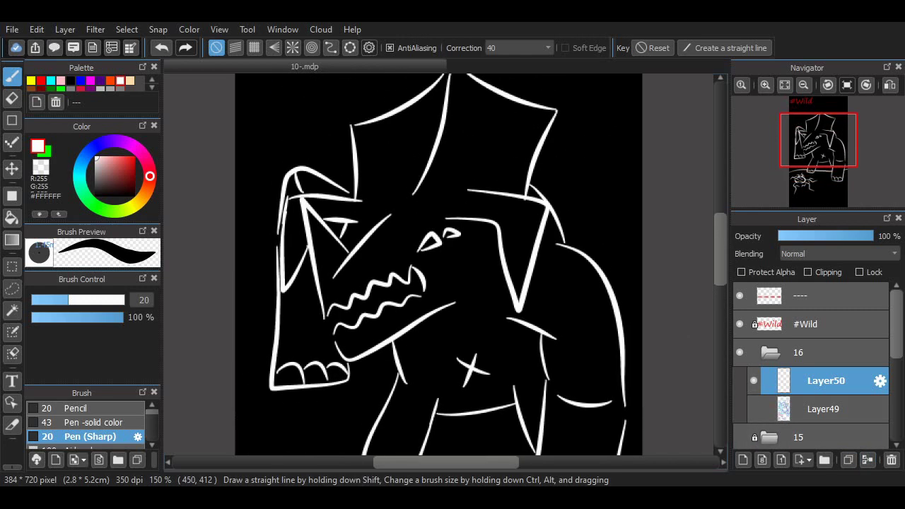
pyautogui.scroll(3, 439, 265)
pyautogui.click(766, 84)
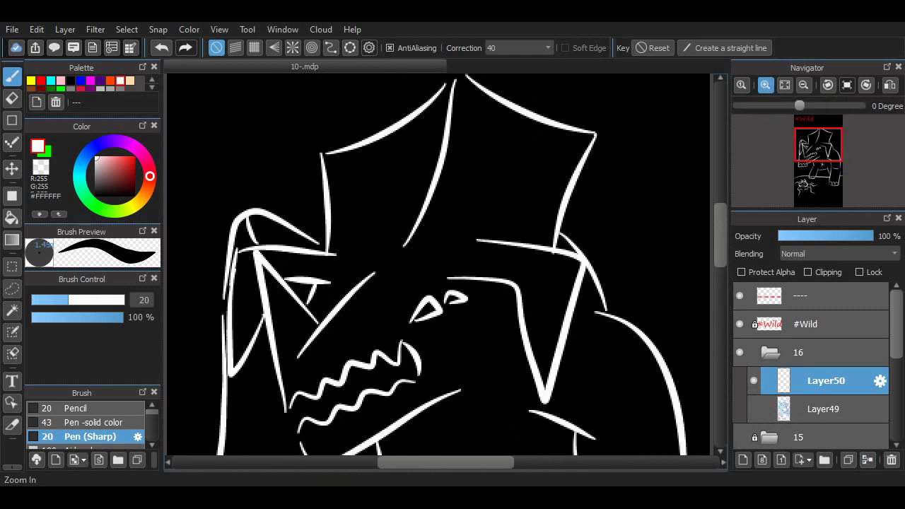
pyautogui.click(765, 85)
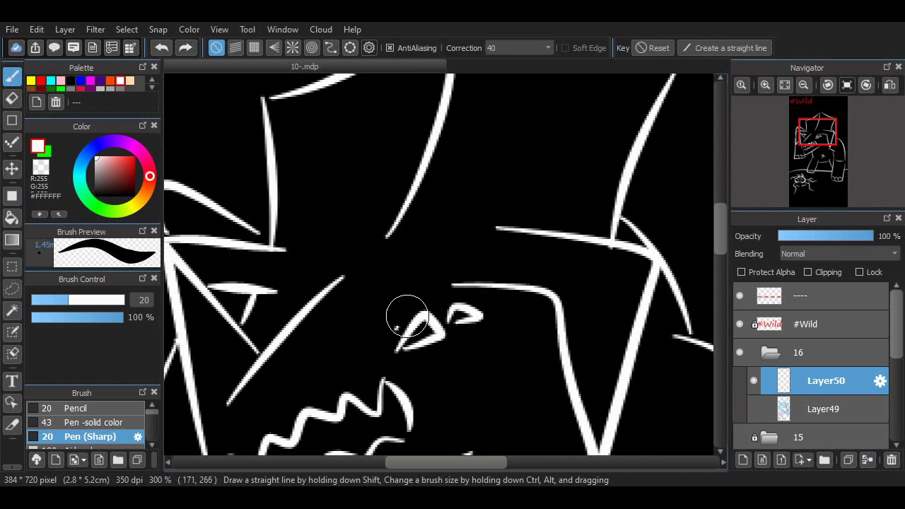
pyautogui.moveTo(407, 316); pyautogui.dragTo(477, 305)
pyautogui.hotkey('ctrl', 'z')
pyautogui.moveTo(398, 328); pyautogui.dragTo(489, 289)
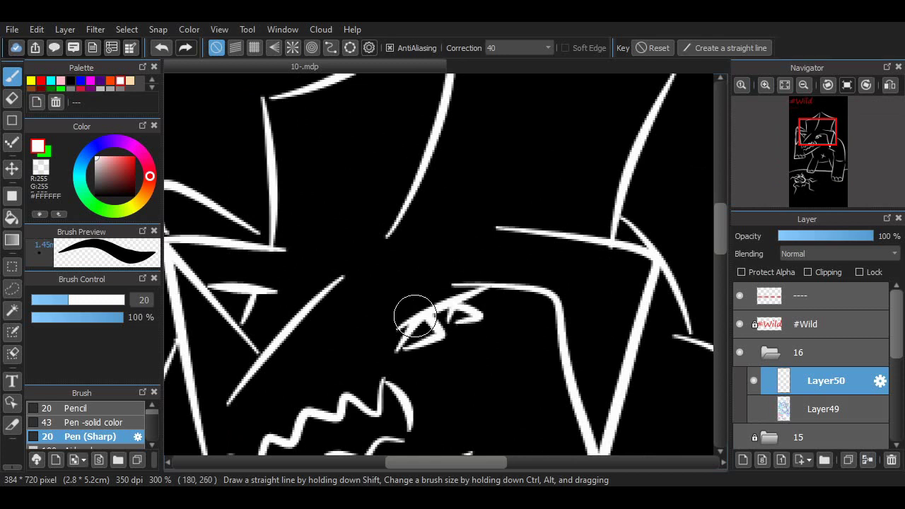
pyautogui.hotkey('ctrl', 'z')
pyautogui.moveTo(398, 327)
pyautogui.mouseDown()
pyautogui.moveTo(444, 301)
pyautogui.moveTo(432, 293)
pyautogui.mouseUp()
pyautogui.hotkey('ctrl', 'z')
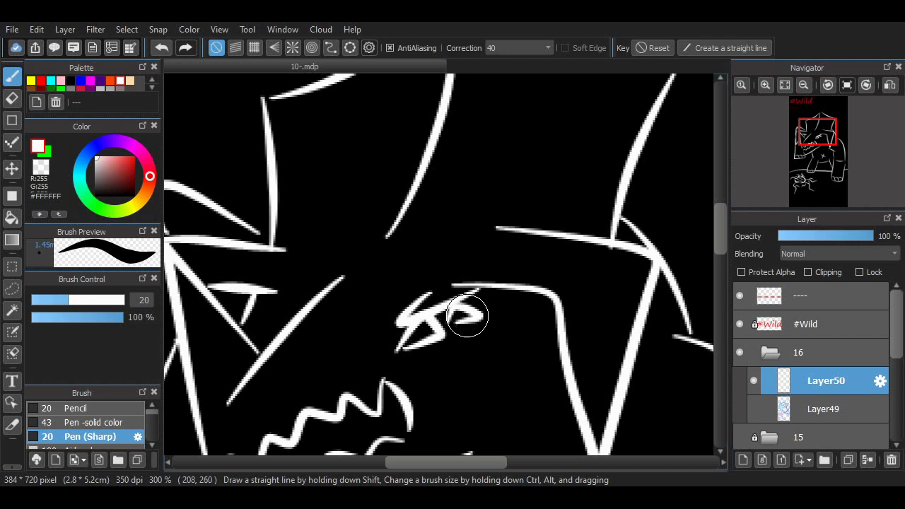
pyautogui.hotkey('ctrl', 'z')
pyautogui.hotkey('ctrl', 'z')
pyautogui.moveTo(390, 334)
pyautogui.mouseDown()
pyautogui.moveTo(440, 278)
pyautogui.moveTo(401, 334)
pyautogui.moveTo(423, 323)
pyautogui.moveTo(427, 307)
pyautogui.moveTo(487, 287)
pyautogui.mouseUp()
pyautogui.hotkey('ctrl', 'z')
# Step: Set the colour to red #FF0000 and add a new layer directly beneath the line art on Layer50
pyautogui.moveTo(458, 462); pyautogui.dragTo(444, 462)
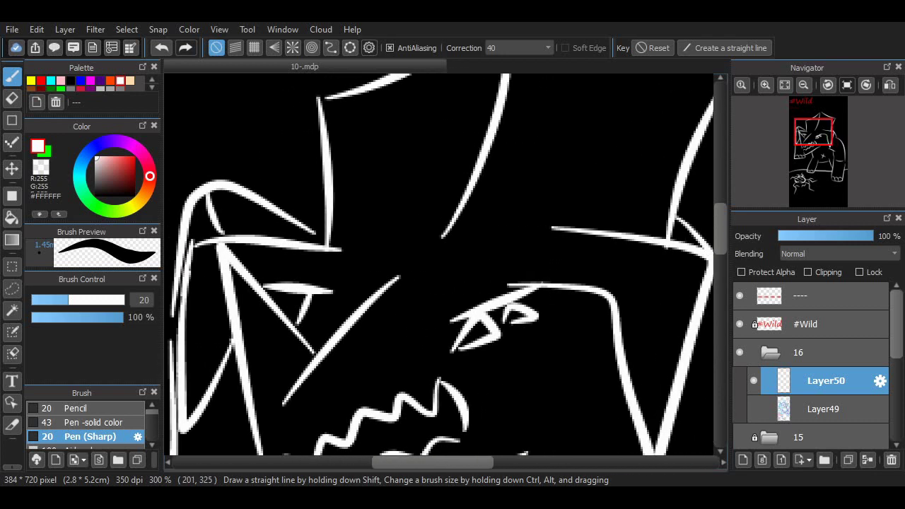
pyautogui.hscroll(-1, 384, 279)
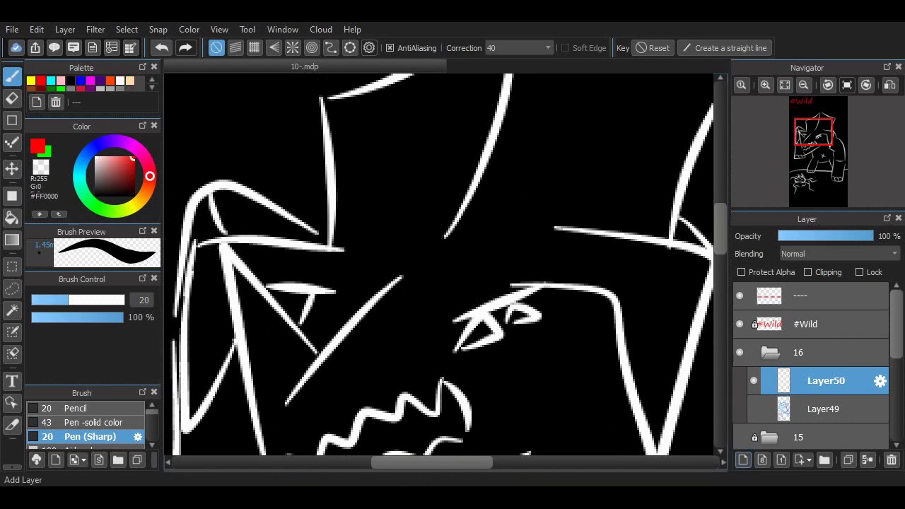
pyautogui.click(743, 461)
pyautogui.moveTo(814, 382); pyautogui.dragTo(814, 420)
pyautogui.moveTo(452, 463); pyautogui.dragTo(445, 463)
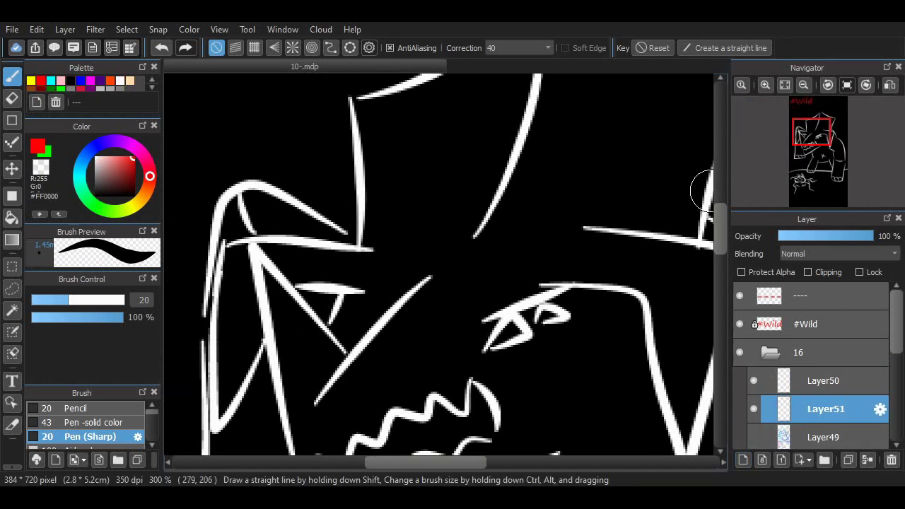
# Step: Draw wavy red lines inside the creature's left and right ear flaps and beside its left eye
pyautogui.moveTo(283, 287); pyautogui.dragTo(288, 395)
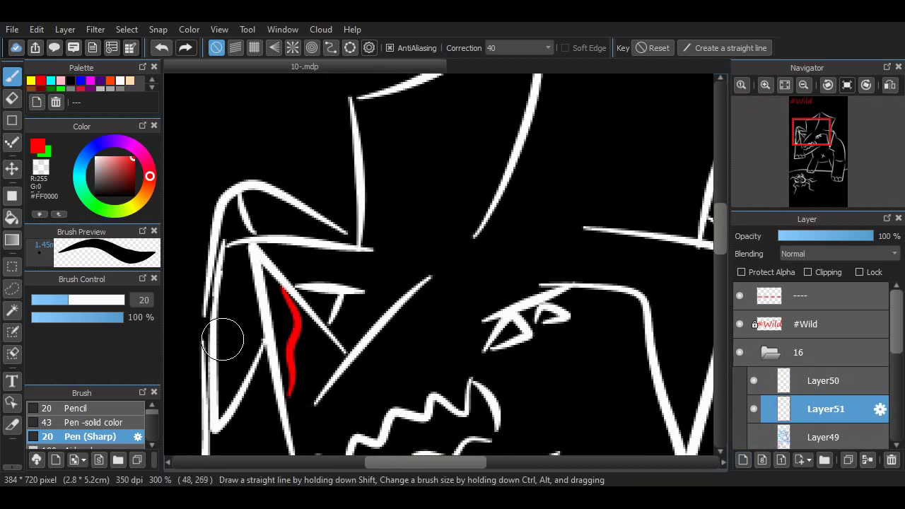
pyautogui.hscroll(8, 425, 354)
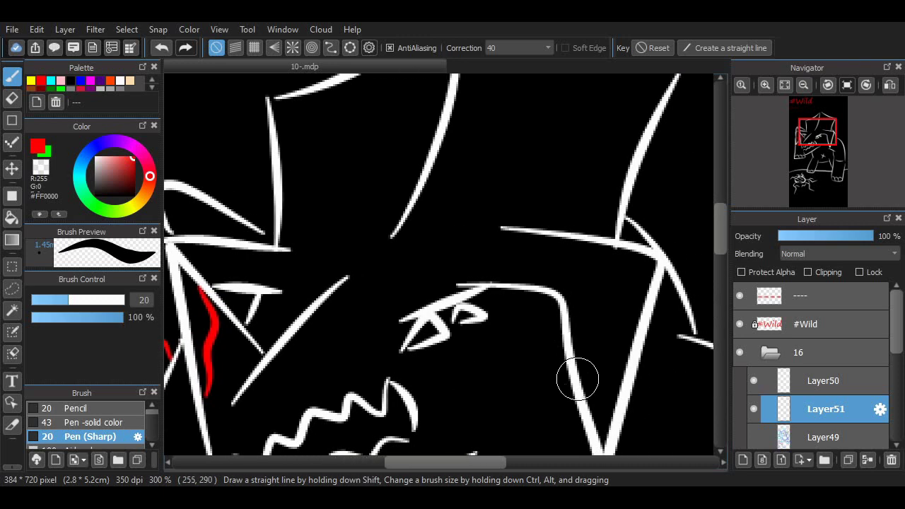
pyautogui.moveTo(579, 369); pyautogui.dragTo(626, 381)
pyautogui.hscroll(-7, 438, 265)
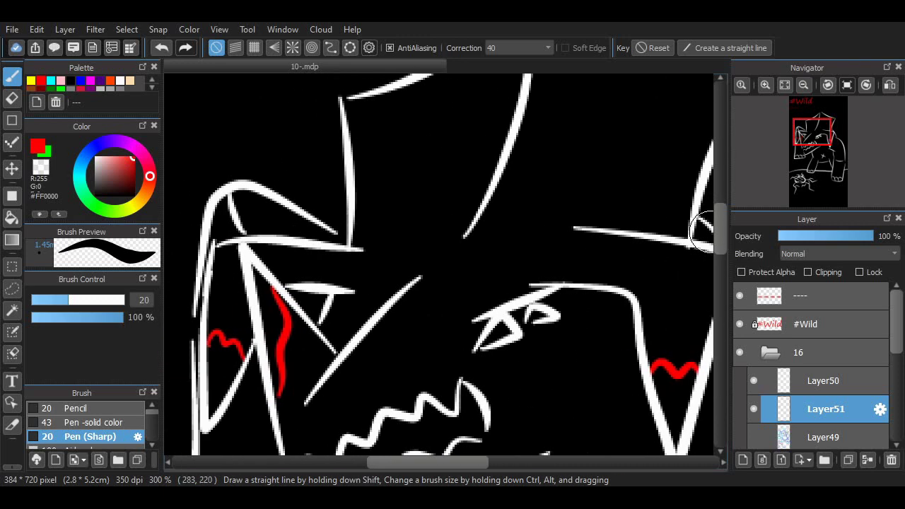
# Step: Draw thin crossing red scratches across the small creature's oval body, undoing the unsatisfactory strokes
pyautogui.scroll(-10, 439, 265)
pyautogui.scroll(4, 495, 374)
pyautogui.scroll(-6, 496, 374)
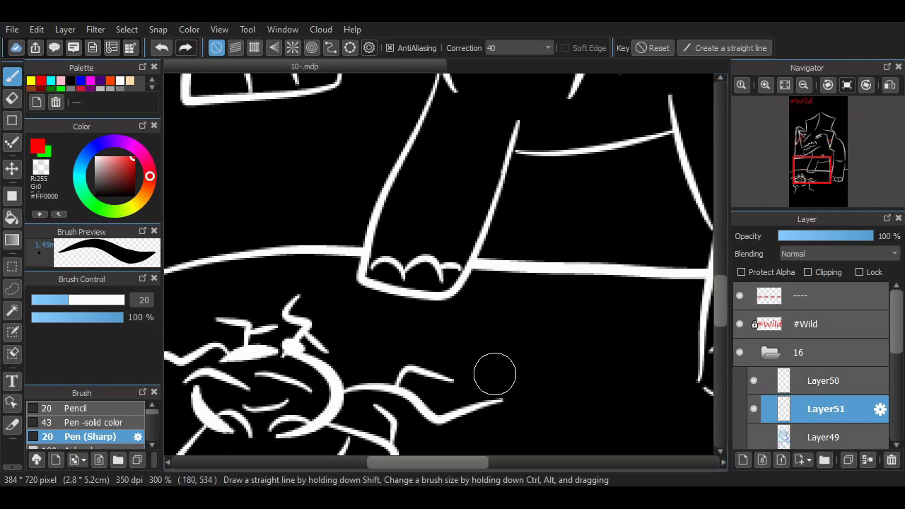
pyautogui.moveTo(338, 412); pyautogui.dragTo(380, 429)
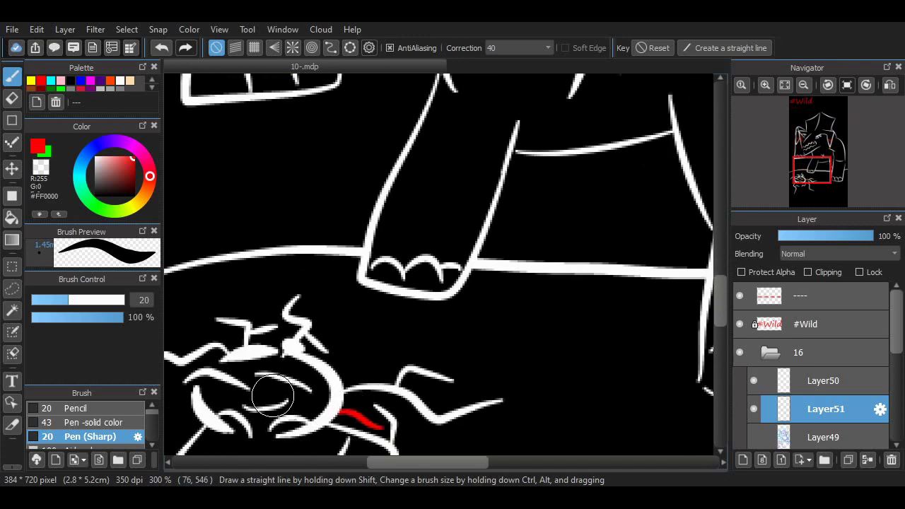
pyautogui.hotkey('ctrl', 'z')
pyautogui.moveTo(264, 396)
pyautogui.mouseDown()
pyautogui.moveTo(290, 404)
pyautogui.moveTo(243, 395)
pyautogui.moveTo(286, 395)
pyautogui.moveTo(279, 407)
pyautogui.moveTo(241, 375)
pyautogui.moveTo(263, 394)
pyautogui.moveTo(227, 393)
pyautogui.moveTo(292, 397)
pyautogui.moveTo(315, 415)
pyautogui.mouseUp()
pyautogui.hotkey('ctrl', 'z')
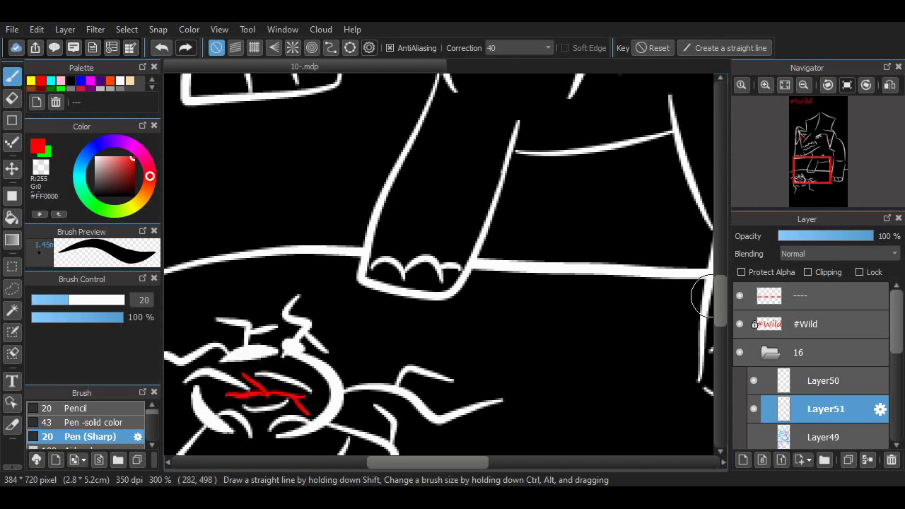
# Step: Fill both parts of the large creature's right eye with red and draw a dashed red arc beneath the crest's upper left edge
pyautogui.moveTo(720, 296); pyautogui.dragTo(720, 283)
pyautogui.scroll(5, 512, 273)
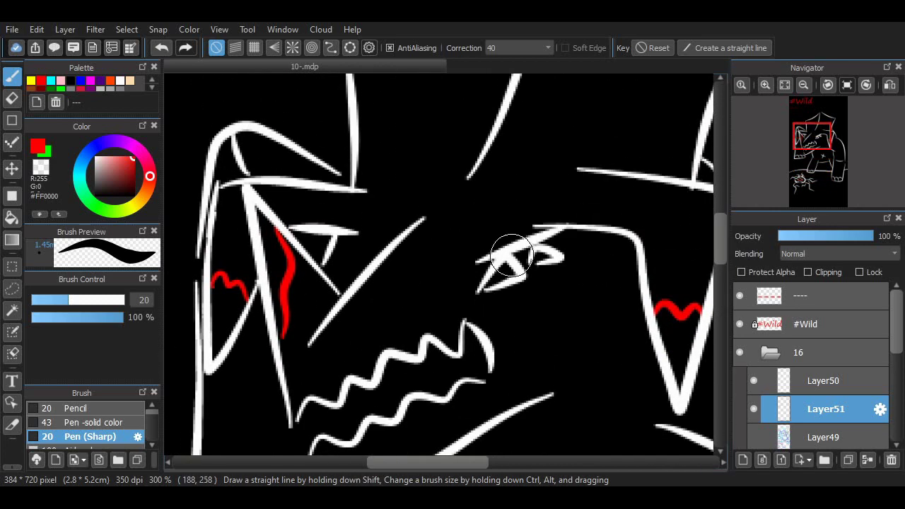
pyautogui.moveTo(506, 262)
pyautogui.mouseDown()
pyautogui.moveTo(489, 282)
pyautogui.moveTo(504, 265)
pyautogui.moveTo(514, 275)
pyautogui.moveTo(483, 287)
pyautogui.moveTo(552, 252)
pyautogui.mouseUp()
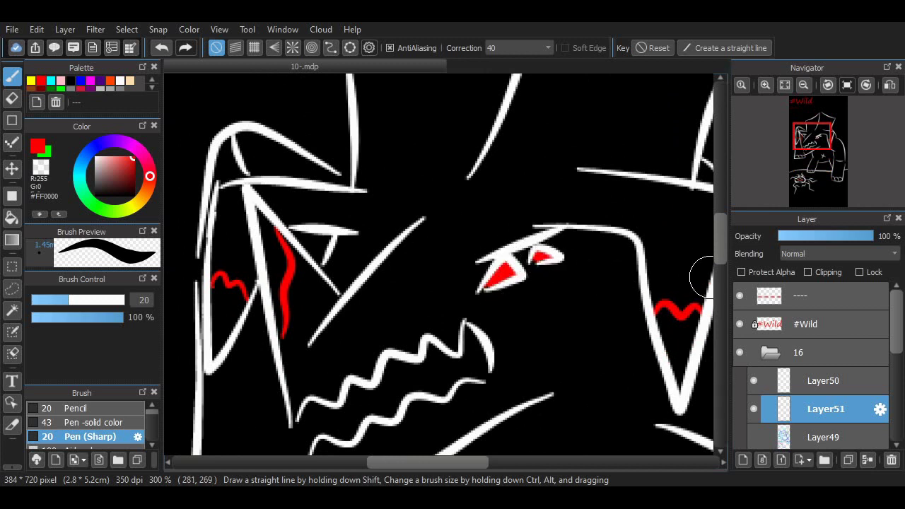
pyautogui.scroll(4, 709, 277)
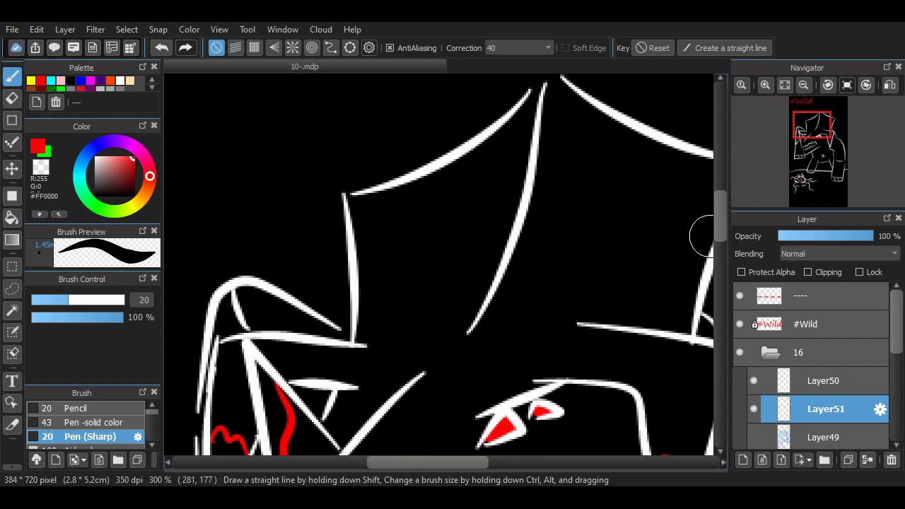
pyautogui.moveTo(376, 198)
pyautogui.mouseDown()
pyautogui.moveTo(410, 203)
pyautogui.moveTo(444, 188)
pyautogui.moveTo(445, 197)
pyautogui.moveTo(475, 181)
pyautogui.moveTo(493, 142)
pyautogui.mouseUp()
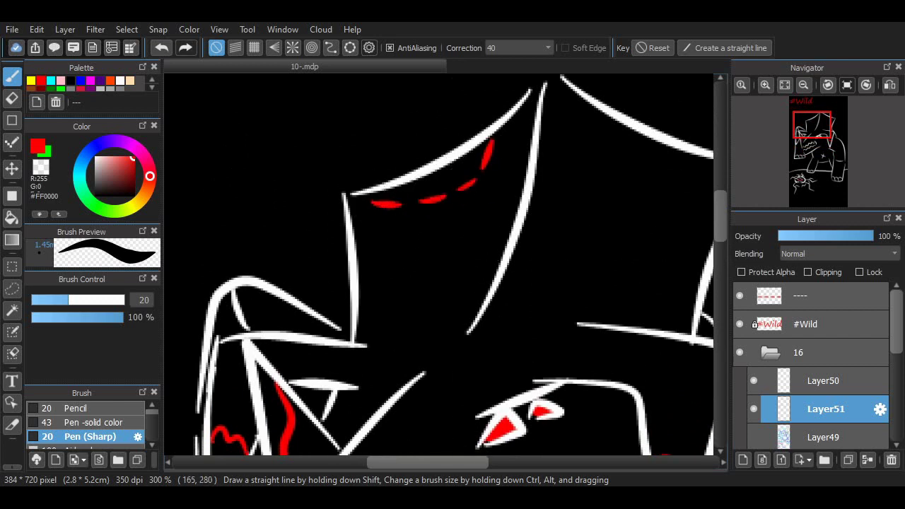
# Step: Draw a red crossed scar on the cheek beneath the right eye, undoing and redrawing the strokes until they fit
pyautogui.moveTo(469, 463); pyautogui.dragTo(493, 462)
pyautogui.moveTo(721, 232); pyautogui.dragTo(720, 260)
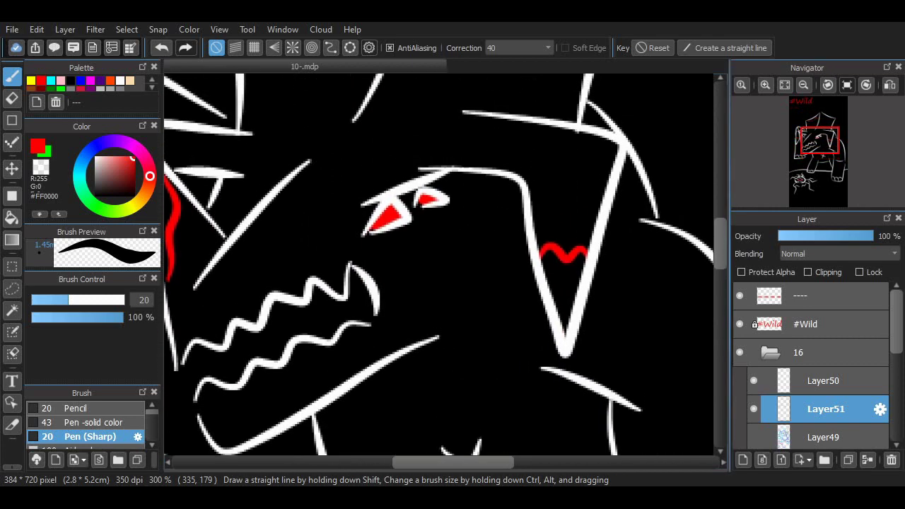
pyautogui.scroll(1, 445, 265)
pyautogui.moveTo(472, 229); pyautogui.dragTo(458, 328)
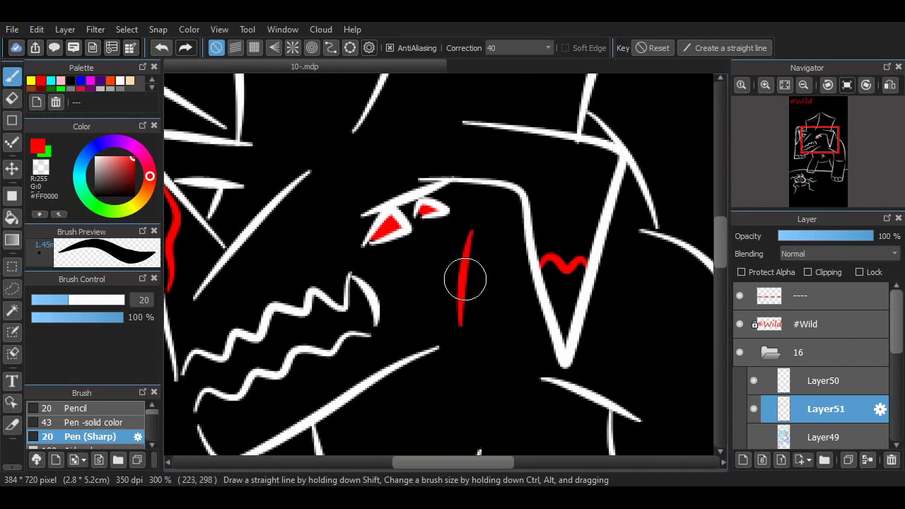
pyautogui.hotkey('ctrl', 'z')
pyautogui.moveTo(442, 240); pyautogui.dragTo(501, 304)
pyautogui.hotkey('ctrl', 'z')
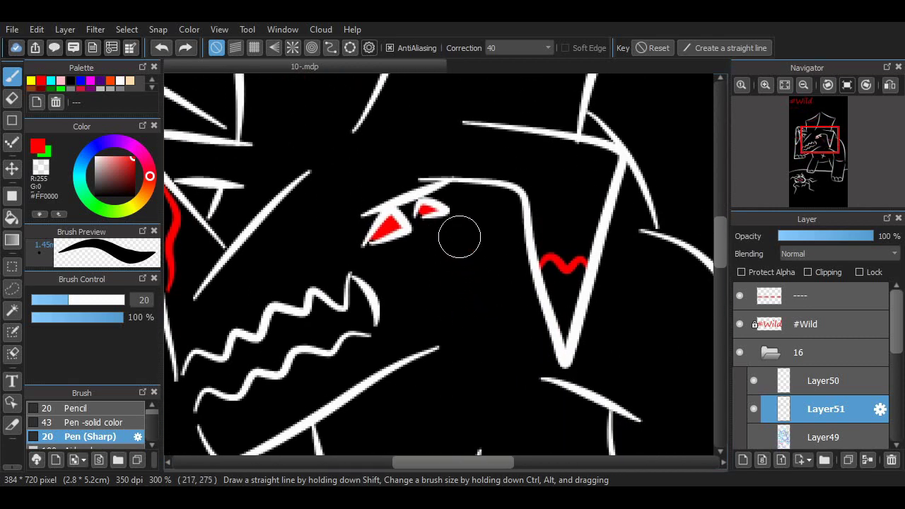
pyautogui.moveTo(469, 216); pyautogui.dragTo(453, 307)
pyautogui.hotkey('ctrl', 'z')
pyautogui.moveTo(432, 245)
pyautogui.mouseDown()
pyautogui.moveTo(477, 259)
pyautogui.moveTo(498, 301)
pyautogui.mouseUp()
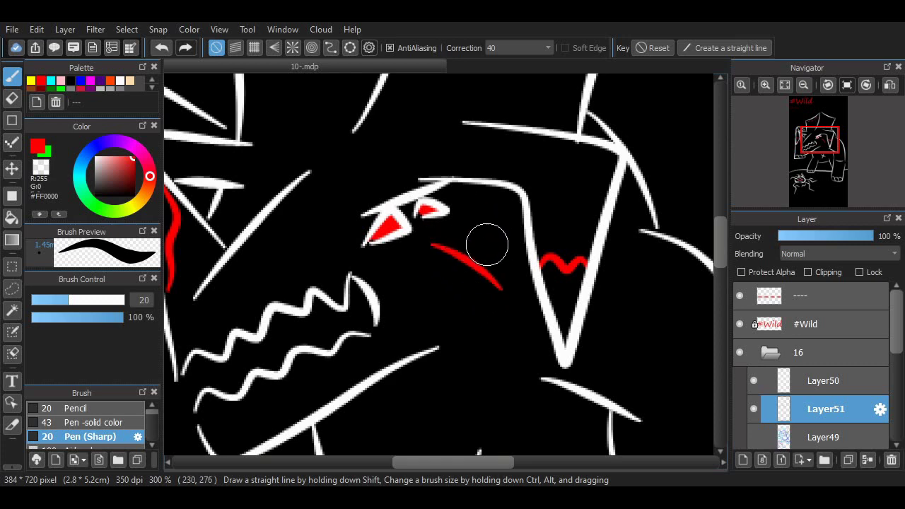
pyautogui.hotkey('ctrl', 'z')
pyautogui.moveTo(488, 244)
pyautogui.mouseDown()
pyautogui.moveTo(474, 288)
pyautogui.moveTo(491, 303)
pyautogui.moveTo(470, 278)
pyautogui.mouseUp()
pyautogui.hotkey('ctrl', 'z')
pyautogui.moveTo(479, 463)
pyautogui.mouseDown()
pyautogui.moveTo(444, 462)
pyautogui.moveTo(466, 463)
pyautogui.mouseUp()
# Step: Draw curved red stripes across the large creature's right leg, shoulder and back
pyautogui.click(786, 85)
pyautogui.click(766, 85)
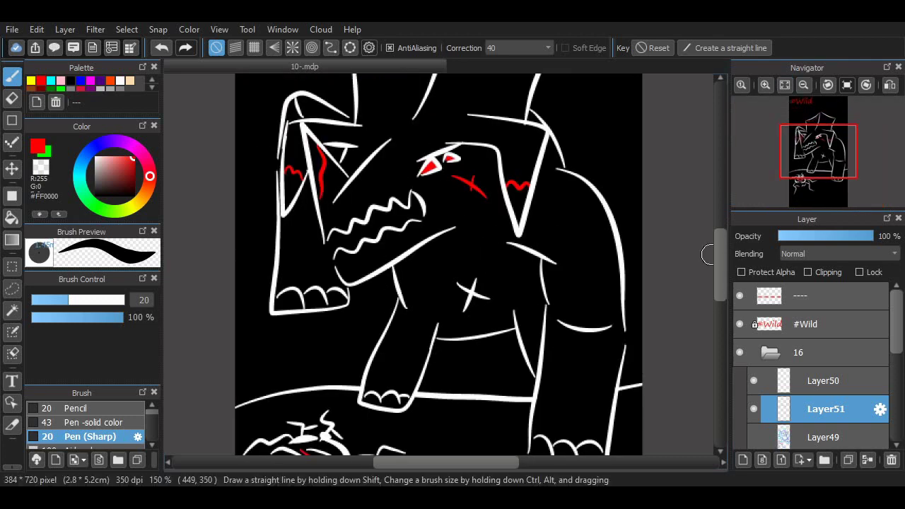
pyautogui.scroll(-2, 708, 255)
pyautogui.moveTo(521, 327); pyautogui.dragTo(566, 355)
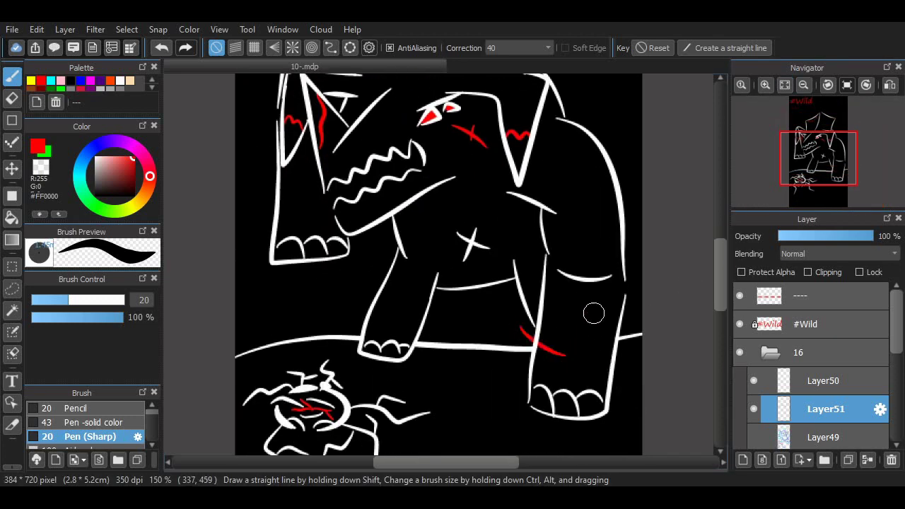
pyautogui.moveTo(580, 227); pyautogui.dragTo(629, 191)
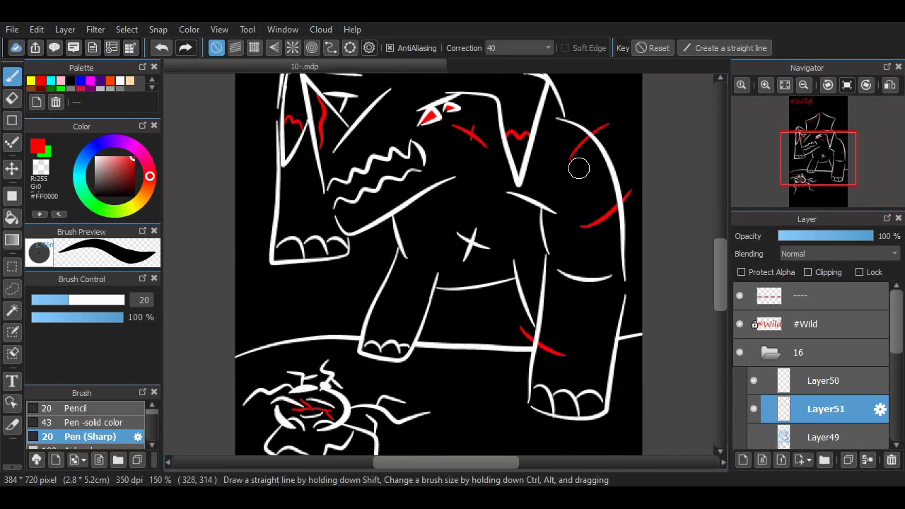
pyautogui.moveTo(579, 167); pyautogui.dragTo(574, 185)
# Step: Erase the ends of the red stripes that stick out past the white back and right leg outlines
pyautogui.press('e')
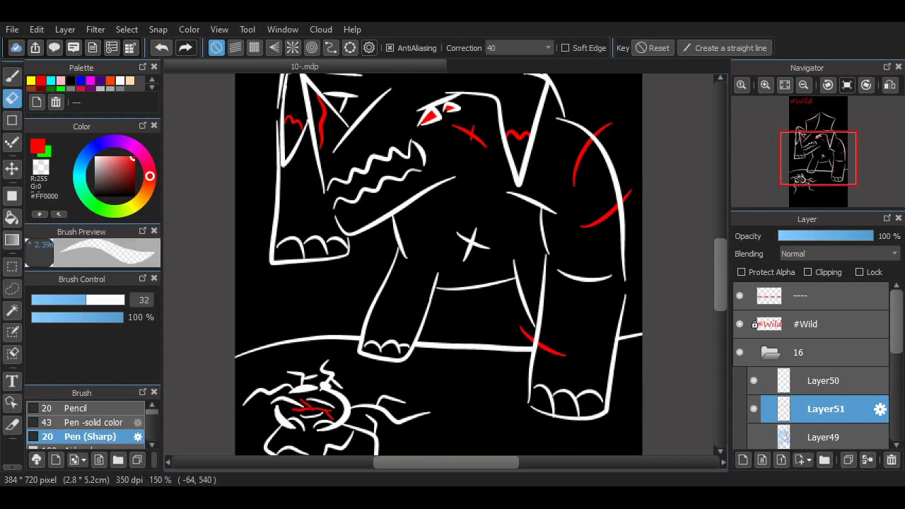
pyautogui.click(86, 423)
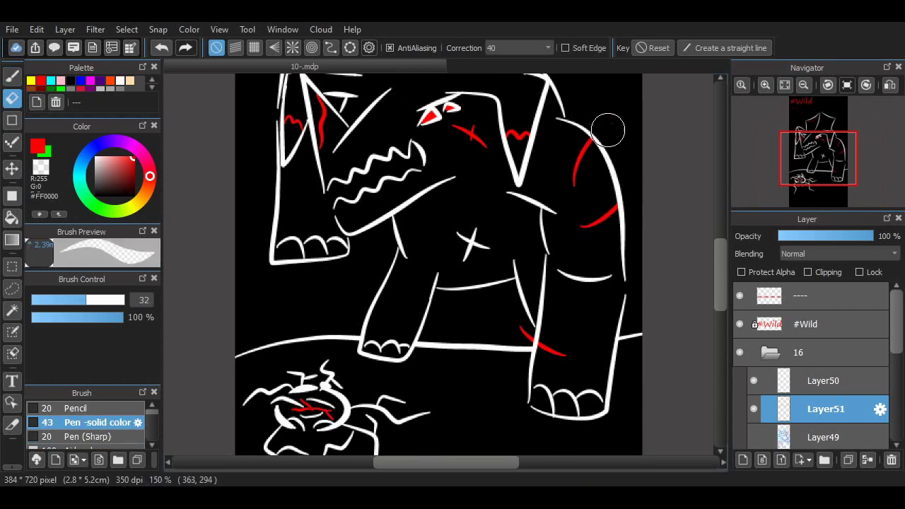
pyautogui.moveTo(529, 330); pyautogui.dragTo(523, 339)
# Step: Draw curved red stripes with Pen (Sharp) on the raised left limb, the chest below the jaw and the front leg
pyautogui.press('b')
pyautogui.click(87, 436)
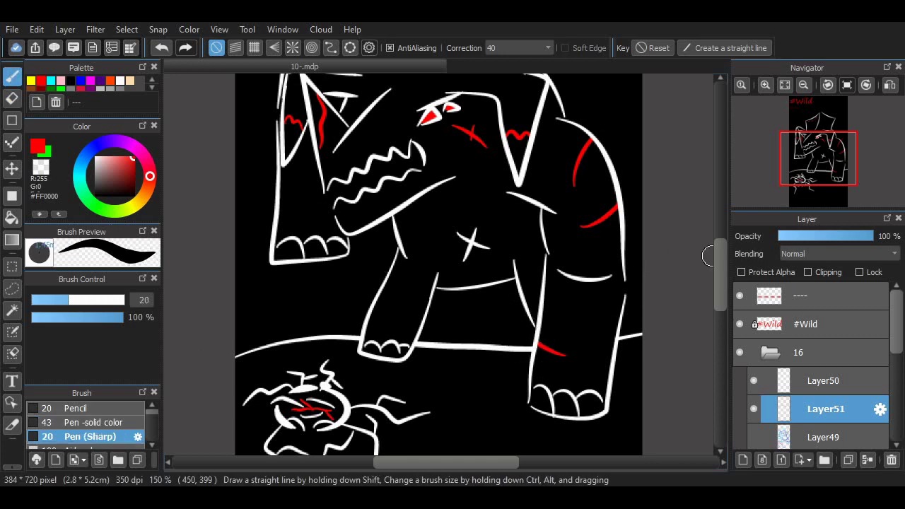
pyautogui.moveTo(720, 264); pyautogui.dragTo(720, 246)
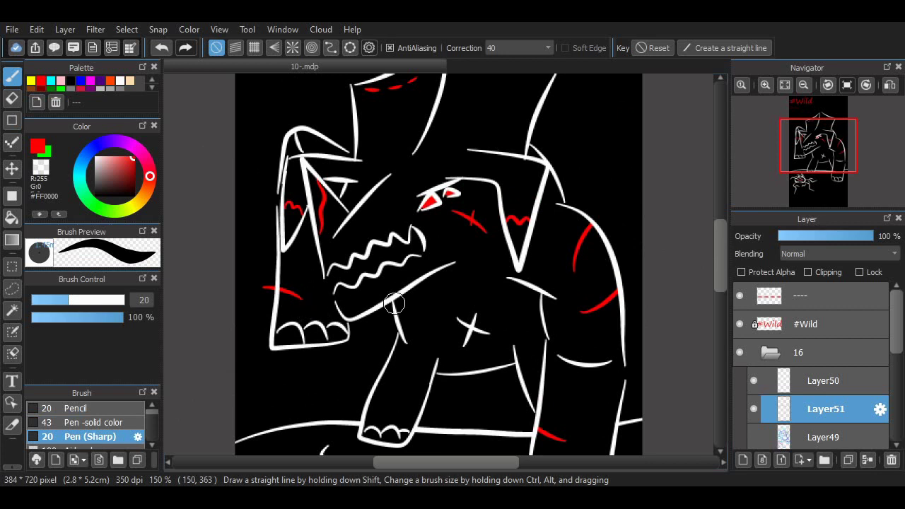
pyautogui.moveTo(390, 324); pyautogui.dragTo(437, 305)
pyautogui.hotkey('ctrl', 'z')
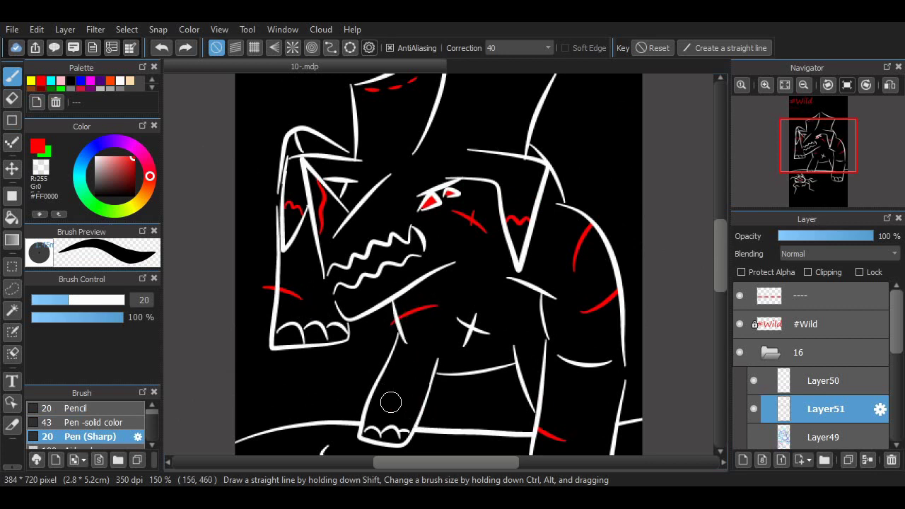
pyautogui.moveTo(390, 399); pyautogui.dragTo(435, 406)
# Step: Erase the red stripe ends that overshoot the outlines of the left limb, chest and front leg
pyautogui.click(12, 99)
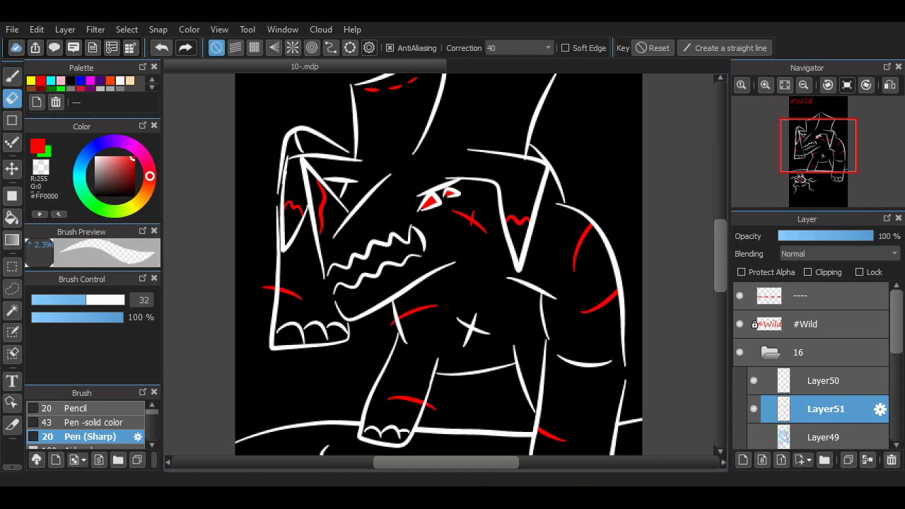
pyautogui.moveTo(265, 290); pyautogui.dragTo(268, 304)
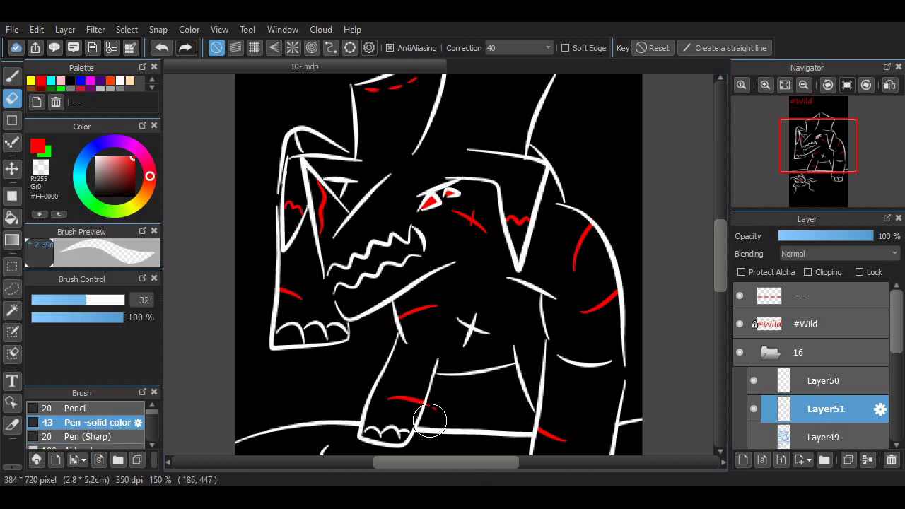
pyautogui.moveTo(721, 270)
pyautogui.mouseDown()
pyautogui.moveTo(721, 244)
pyautogui.moveTo(720, 305)
pyautogui.mouseUp()
# Step: Draw short white lines with Pen (Sharp) closing the inner ends of the left and right brow shapes
pyautogui.scroll(5, 439, 265)
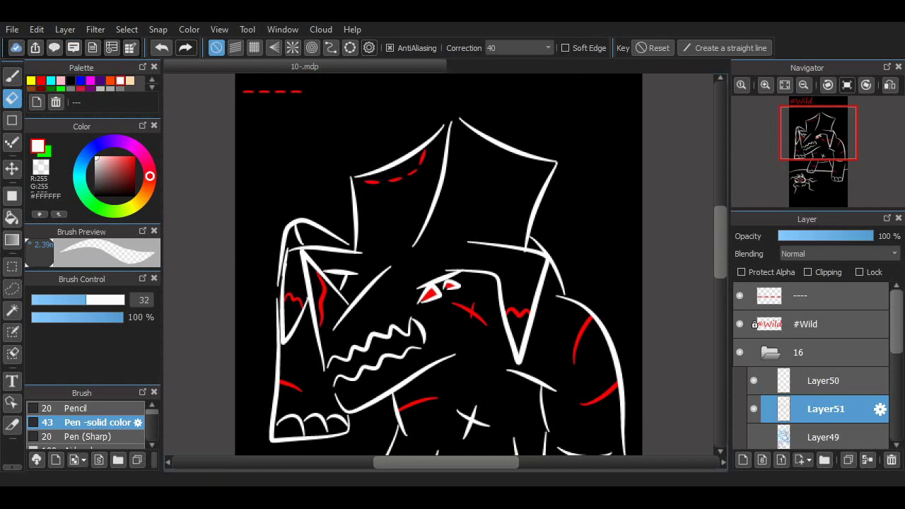
pyautogui.click(88, 437)
pyautogui.click(765, 85)
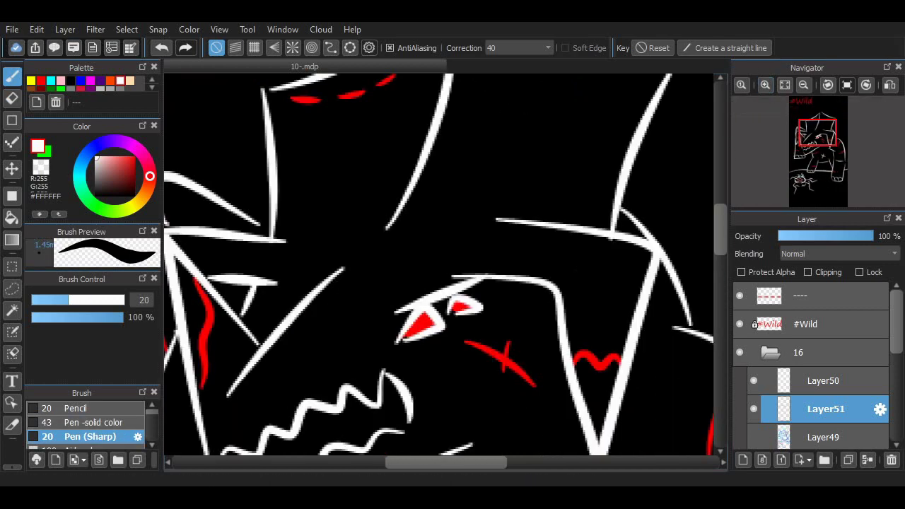
pyautogui.moveTo(276, 285); pyautogui.dragTo(287, 246)
pyautogui.moveTo(452, 274); pyautogui.dragTo(499, 222)
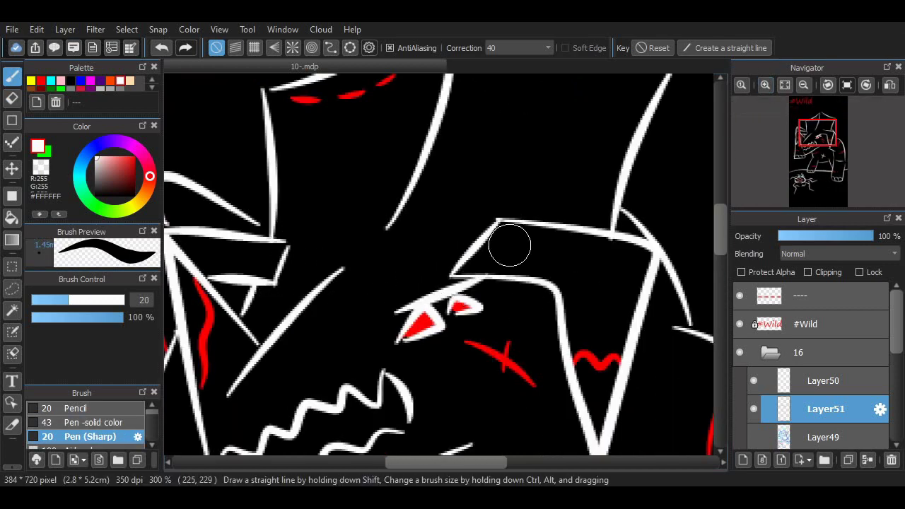
pyautogui.scroll(-3, 704, 228)
pyautogui.scroll(5, 700, 223)
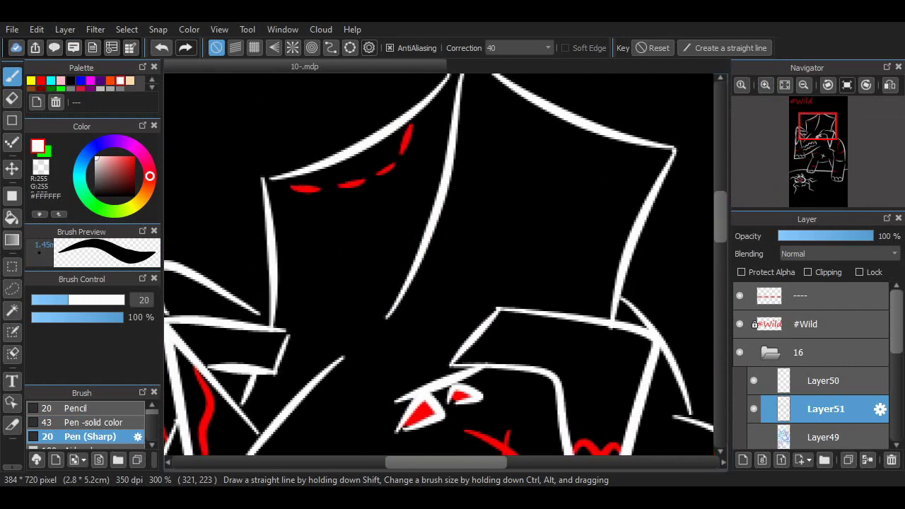
pyautogui.moveTo(437, 313)
pyautogui.mouseDown()
pyautogui.moveTo(489, 159)
pyautogui.moveTo(591, 170)
pyautogui.moveTo(576, 282)
pyautogui.moveTo(487, 304)
pyautogui.moveTo(440, 312)
pyautogui.mouseUp()
pyautogui.moveTo(302, 218)
pyautogui.mouseDown()
pyautogui.moveTo(364, 196)
pyautogui.moveTo(365, 324)
pyautogui.moveTo(322, 216)
pyautogui.mouseUp()
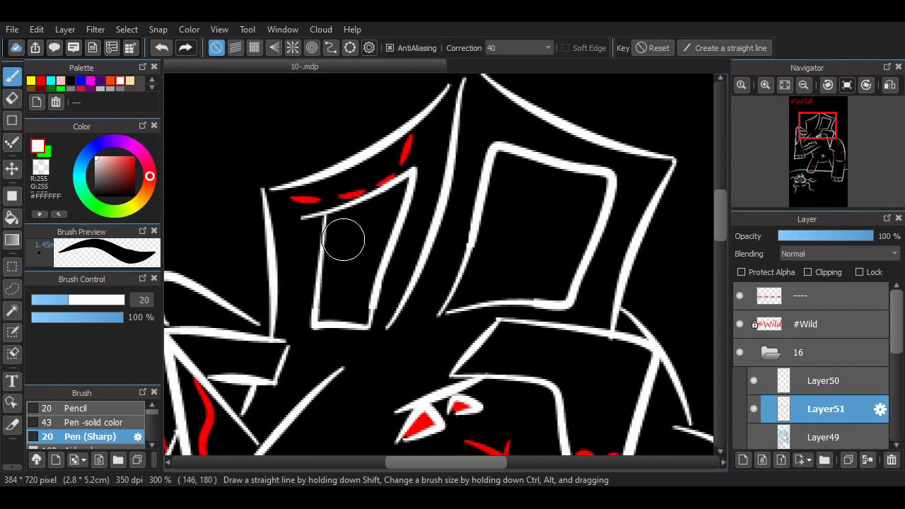
pyautogui.hotkey('ctrl', 'z')
pyautogui.hotkey('ctrl', 'z')
pyautogui.moveTo(514, 200); pyautogui.dragTo(530, 196)
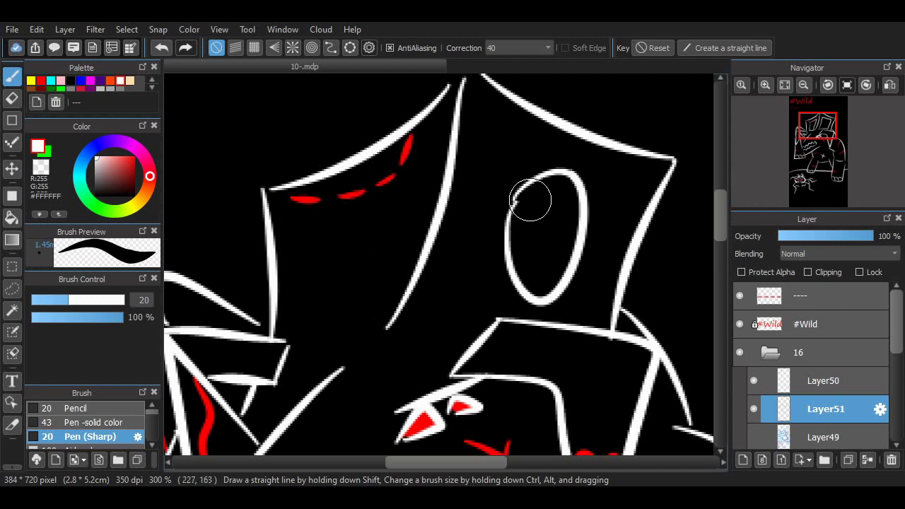
pyautogui.moveTo(322, 252); pyautogui.dragTo(356, 262)
pyautogui.hotkey('ctrl', 'z')
pyautogui.hotkey('ctrl', 'z')
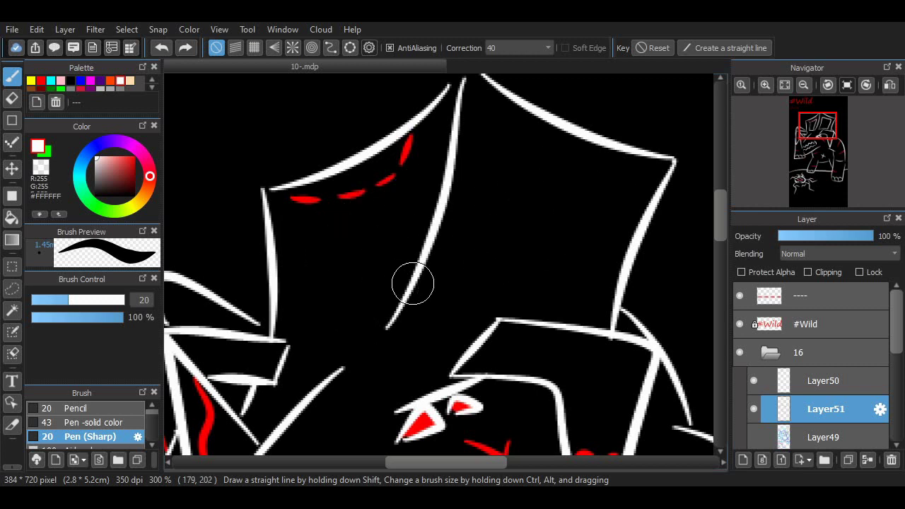
# Step: Draw a white fold line with Pen (Sharp) in each of the crest's two lower sections, one on either side of the central rib
pyautogui.moveTo(286, 235); pyautogui.dragTo(357, 308)
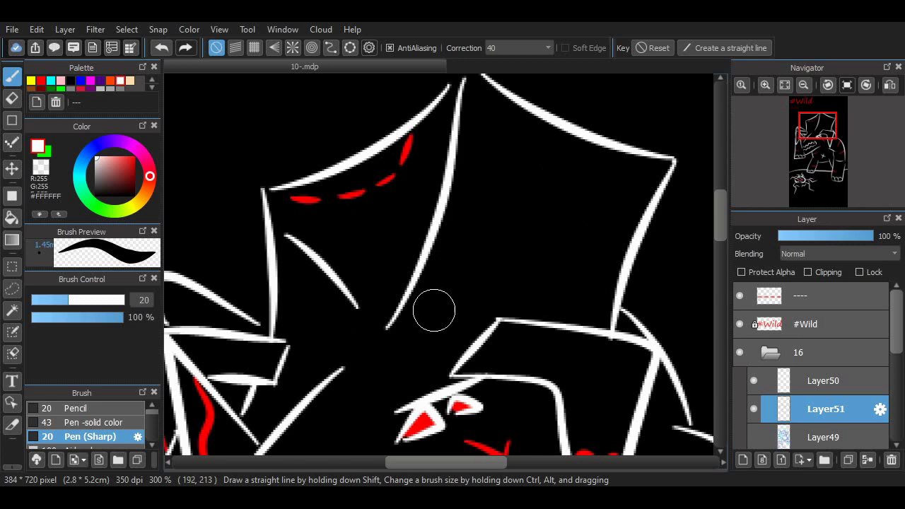
pyautogui.moveTo(433, 309)
pyautogui.mouseDown()
pyautogui.moveTo(449, 292)
pyautogui.moveTo(573, 227)
pyautogui.mouseUp()
pyautogui.hotkey('ctrl', 'z')
pyautogui.moveTo(444, 315); pyautogui.dragTo(618, 196)
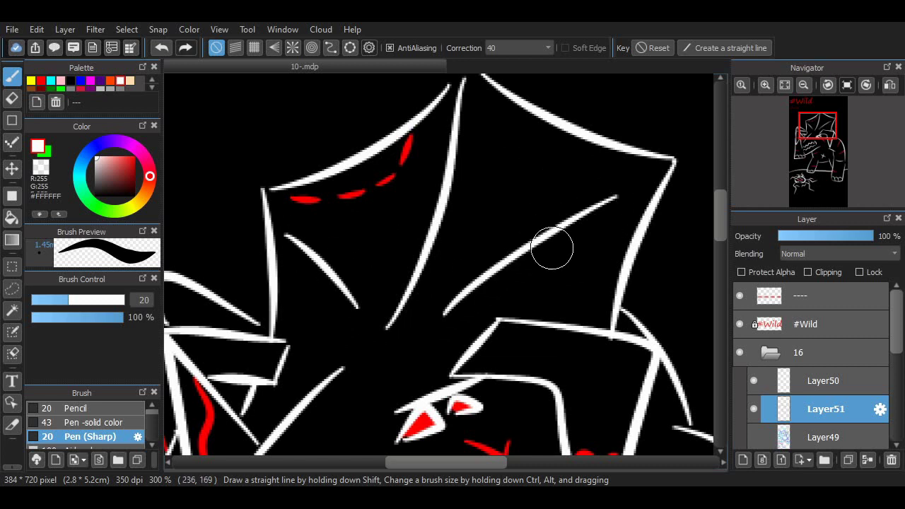
pyautogui.scroll(-5, 693, 214)
pyautogui.click(785, 85)
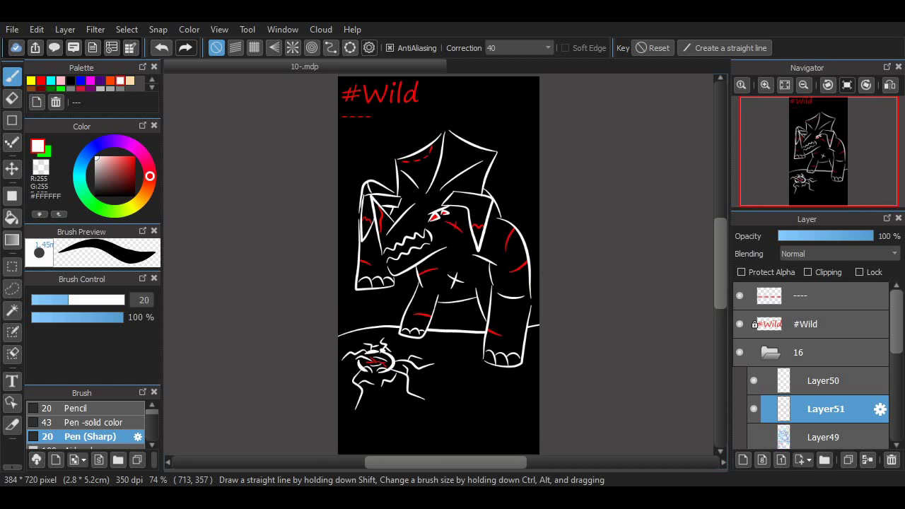
pyautogui.click(765, 85)
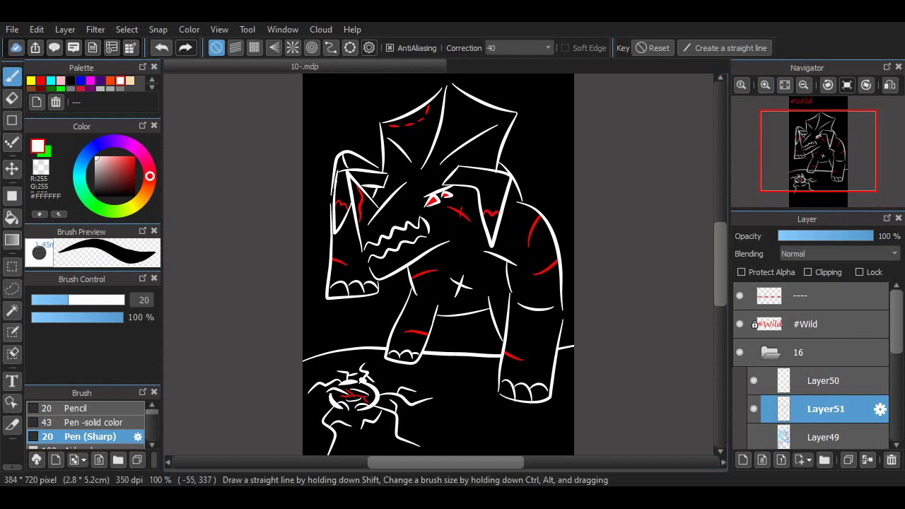
pyautogui.click(766, 85)
pyautogui.moveTo(199, 294); pyautogui.dragTo(279, 298)
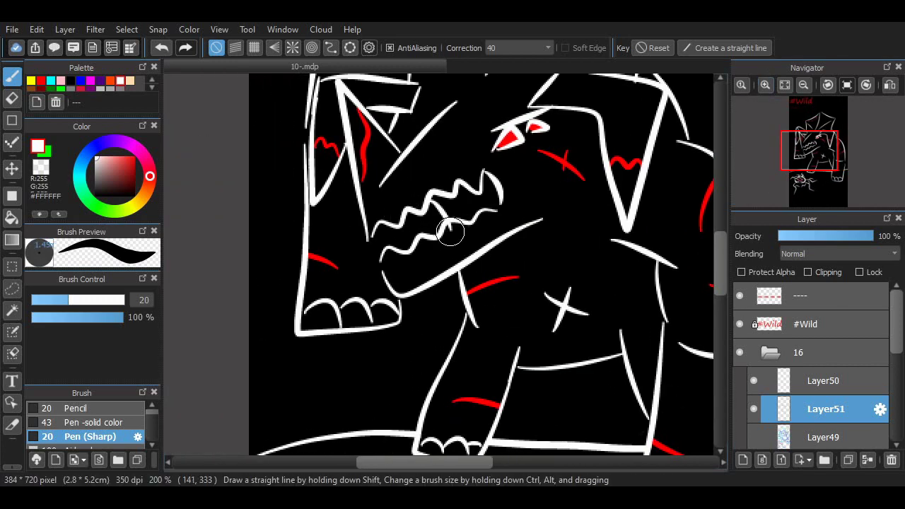
pyautogui.hotkey('ctrl', 'z')
pyautogui.moveTo(414, 211)
pyautogui.mouseDown()
pyautogui.moveTo(422, 246)
pyautogui.moveTo(401, 242)
pyautogui.mouseUp()
pyautogui.hotkey('ctrl', 'z')
pyautogui.moveTo(448, 205); pyautogui.dragTo(448, 211)
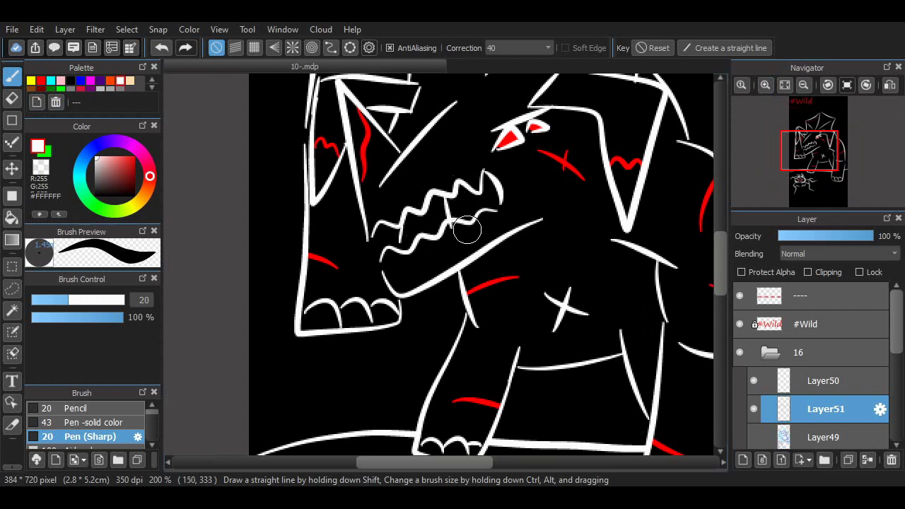
pyautogui.hotkey('ctrl', 'z')
pyautogui.moveTo(396, 250); pyautogui.dragTo(403, 230)
pyautogui.hotkey('ctrl', 'z')
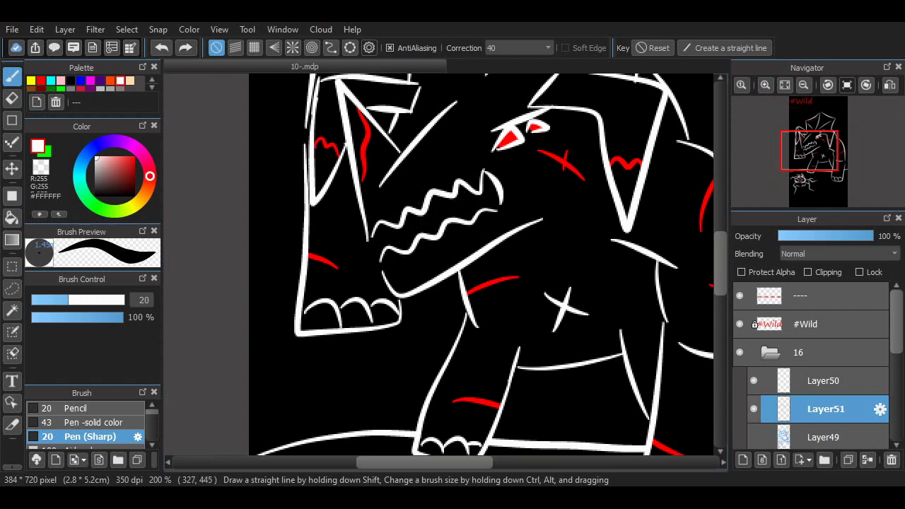
# Step: Draw two white lines through the open mouth with Pen (Sharp), extending the raised paw's edge and the chest line up to the teeth
pyautogui.click(754, 409)
pyautogui.click(754, 409)
pyautogui.moveTo(403, 306); pyautogui.dragTo(400, 226)
pyautogui.hotkey('ctrl', 'z')
pyautogui.moveTo(459, 269); pyautogui.dragTo(451, 210)
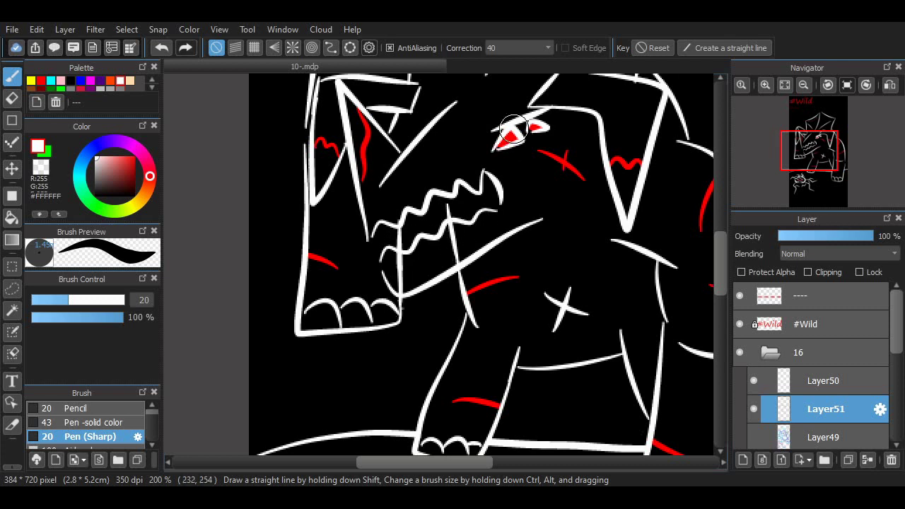
# Step: Erase the parts of the two mouth lines that cross the lower jaw between the lower teeth and the chin outline
pyautogui.click(12, 99)
pyautogui.moveTo(401, 262)
pyautogui.mouseDown()
pyautogui.moveTo(410, 263)
pyautogui.moveTo(397, 266)
pyautogui.mouseUp()
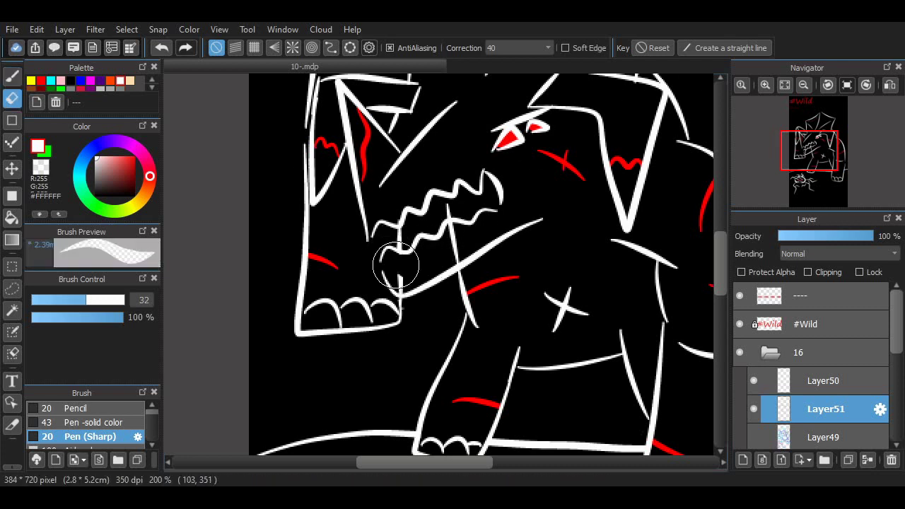
pyautogui.click(766, 85)
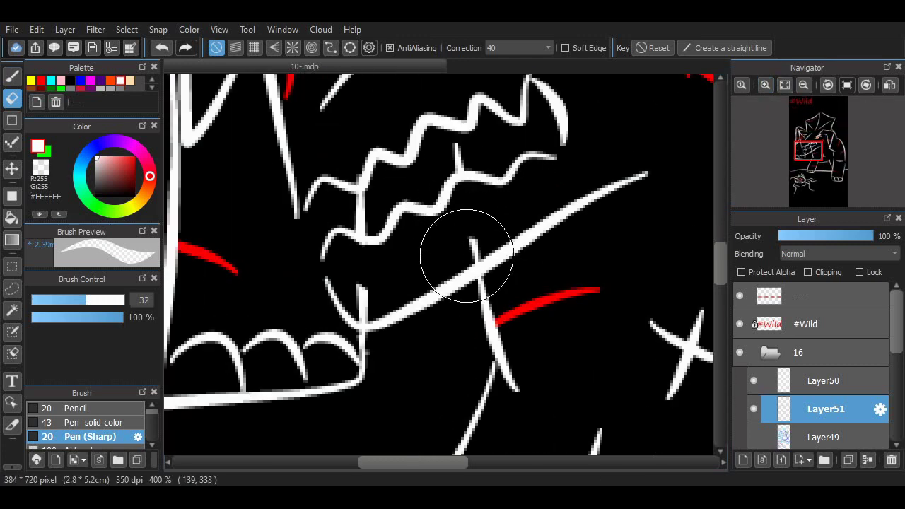
pyautogui.moveTo(467, 253); pyautogui.dragTo(480, 251)
pyautogui.moveTo(349, 283)
pyautogui.mouseDown()
pyautogui.moveTo(372, 326)
pyautogui.moveTo(353, 297)
pyautogui.mouseUp()
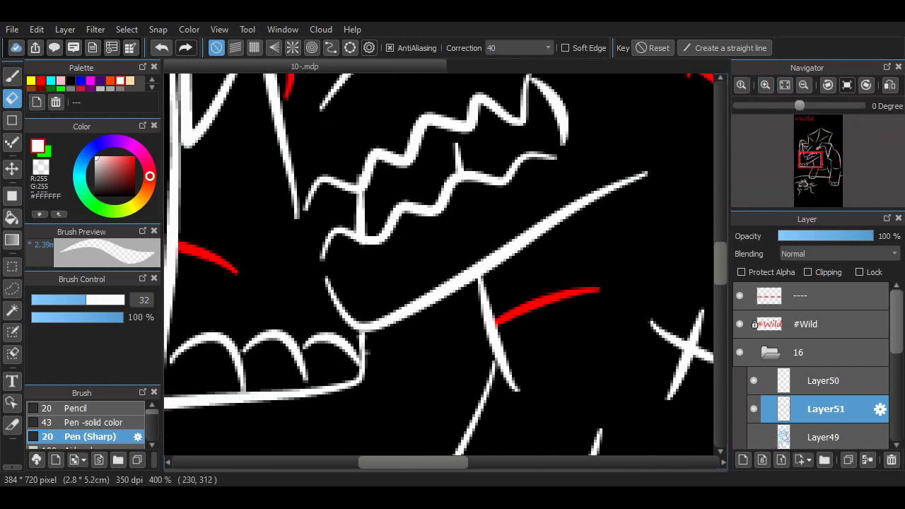
# Step: Replace the dashed placeholder text under the #Wild title with "Rage"
pyautogui.click(785, 85)
pyautogui.click(765, 85)
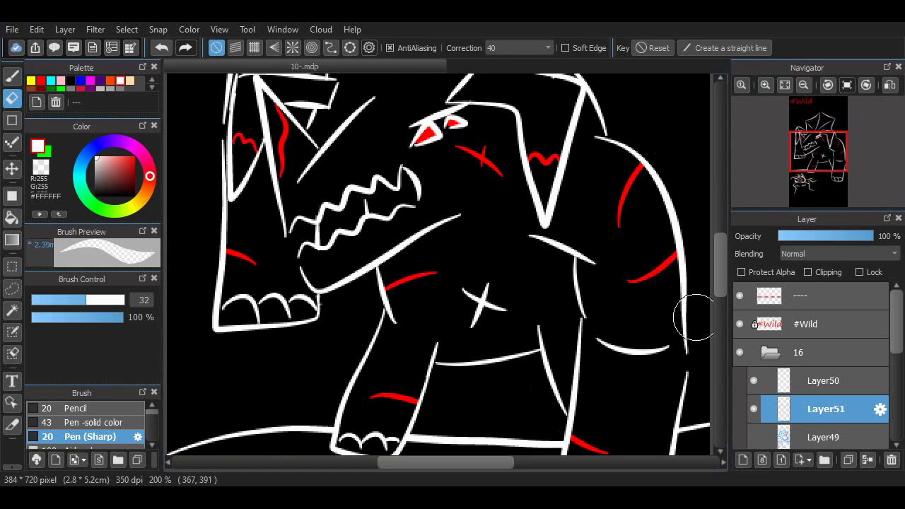
pyautogui.click(786, 85)
pyautogui.click(766, 85)
pyautogui.click(766, 84)
pyautogui.moveTo(720, 271); pyautogui.dragTo(720, 226)
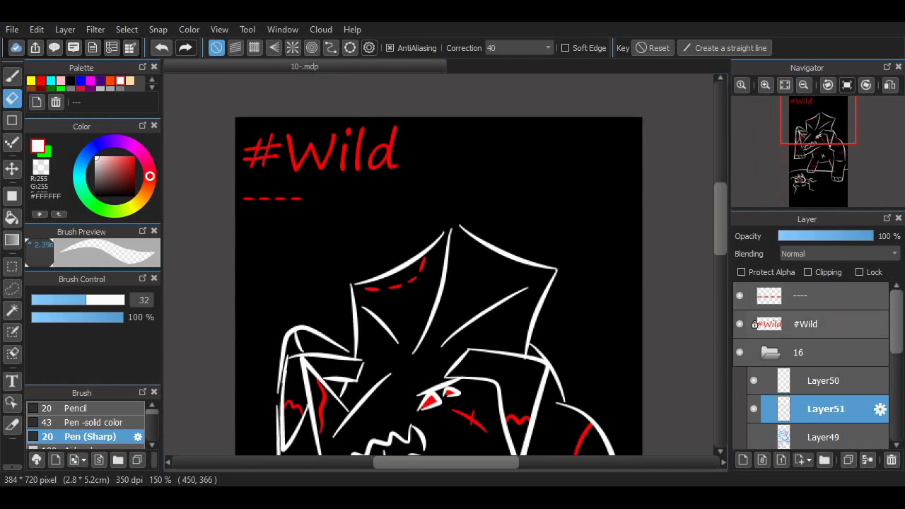
pyautogui.click(813, 325)
pyautogui.click(813, 296)
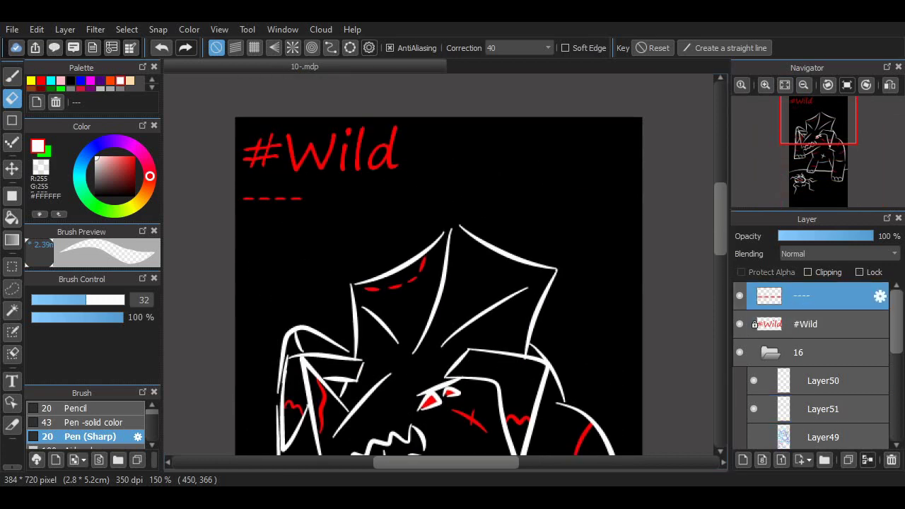
pyautogui.write('Rage')
pyautogui.click(616, 203)
pyautogui.moveTo(720, 196); pyautogui.dragTo(721, 241)
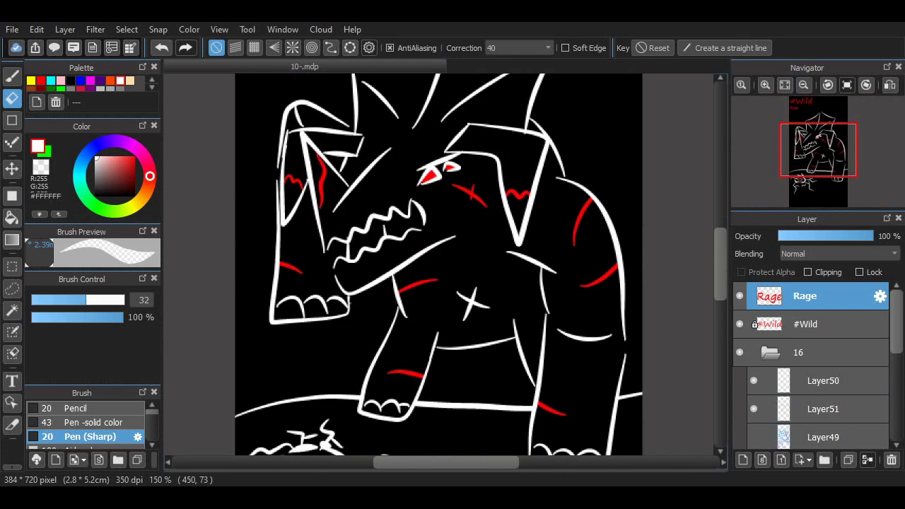
pyautogui.scroll(1, 439, 264)
pyautogui.scroll(-4, 439, 265)
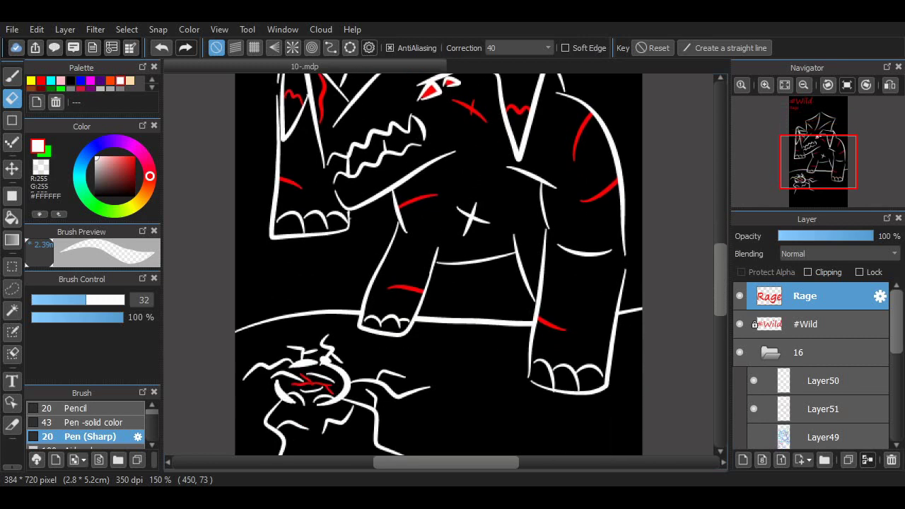
pyautogui.scroll(5, 489, 330)
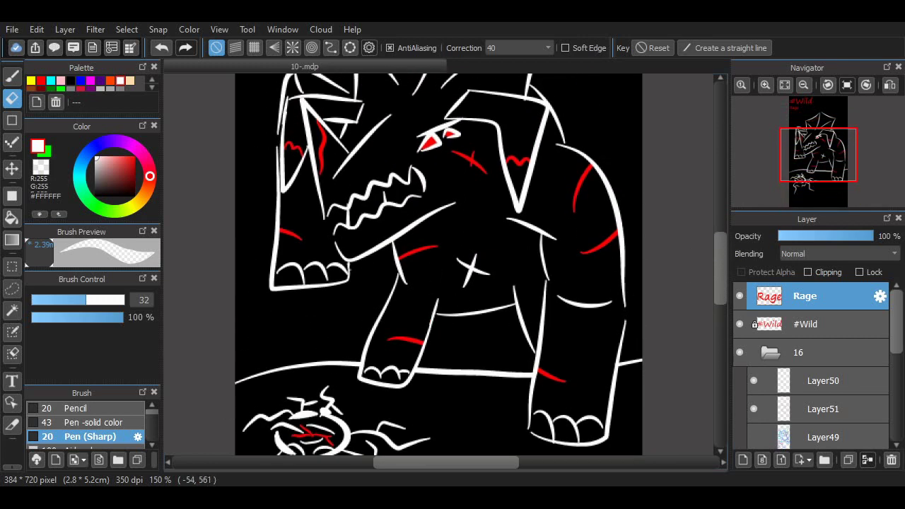